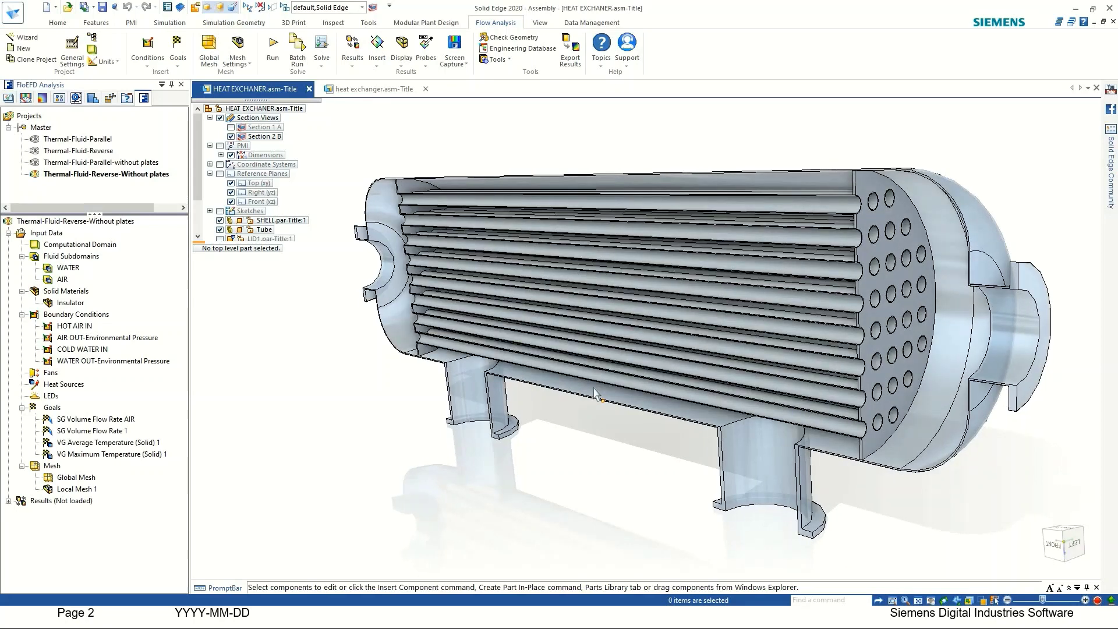
Switch to the heat exchanger.asm assembly, look through its Level 3(1) analysis project, and collapse the Input Data and Results branches
left_click(344, 89)
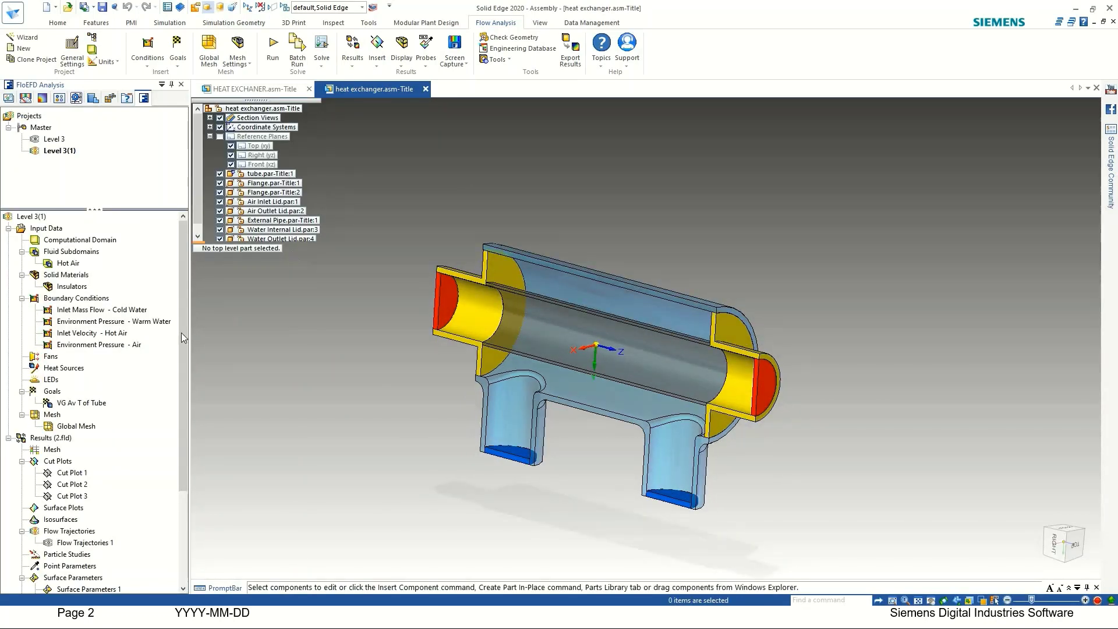
left_click_drag(181, 334, 185, 431)
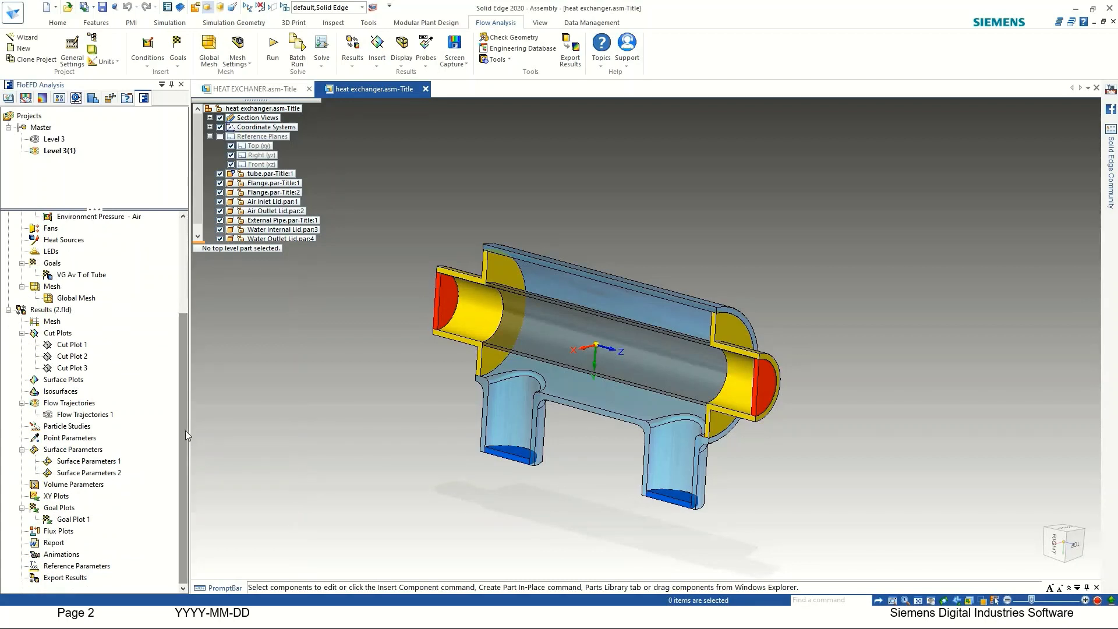
left_click_drag(184, 317, 183, 225)
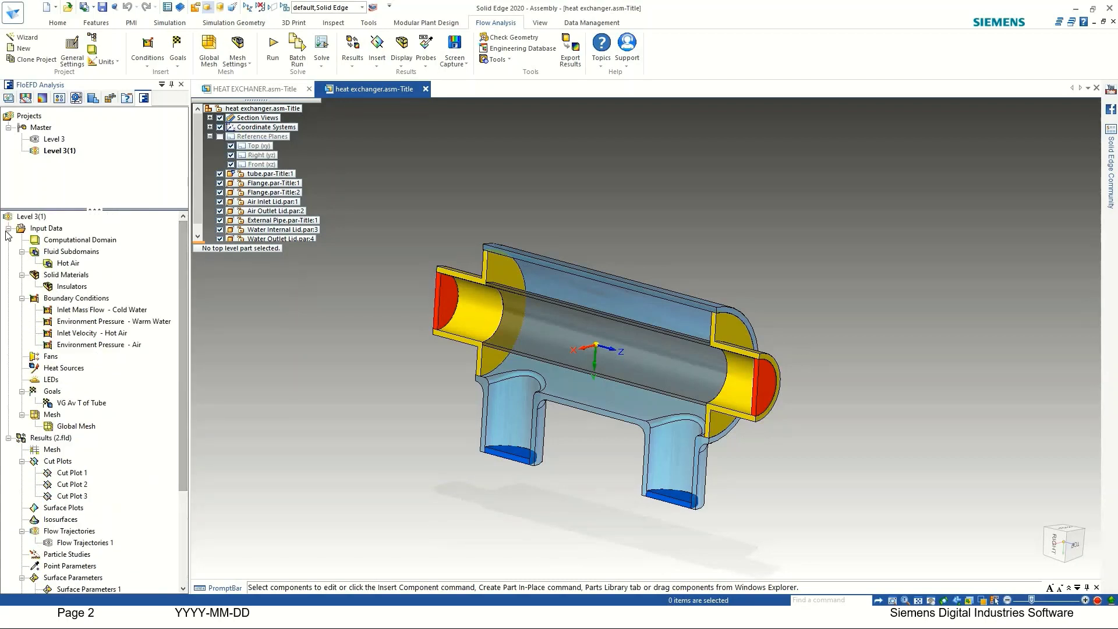
left_click(8, 228)
left_click(9, 240)
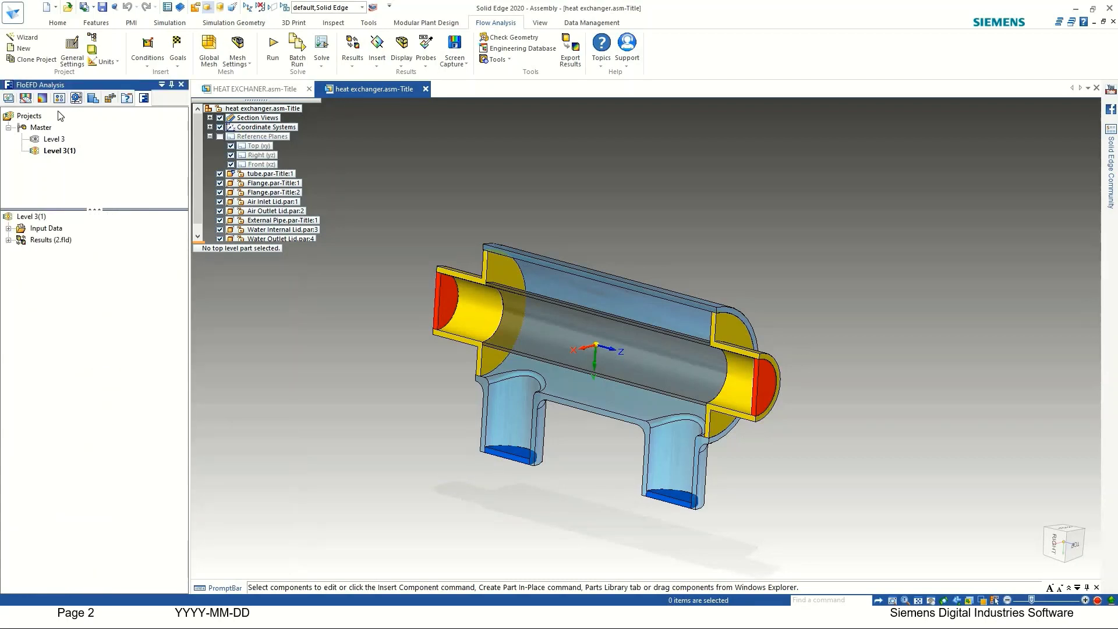
Start a new flow analysis project with the Wizard and name it TF flow in the current configuration
left_click(24, 38)
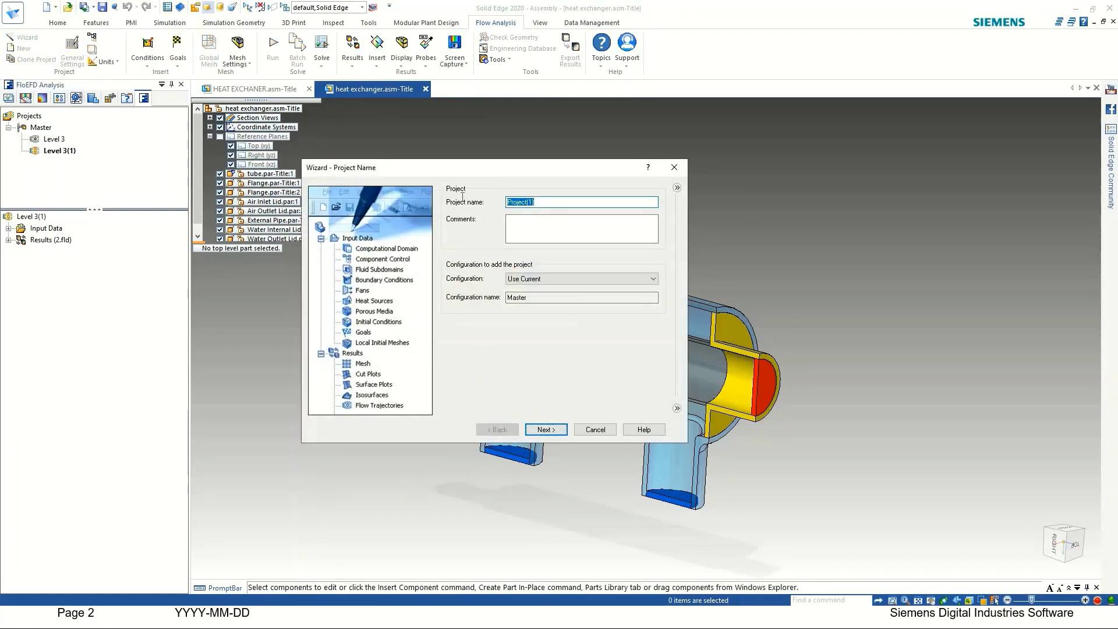
type("TF flow")
left_click(544, 431)
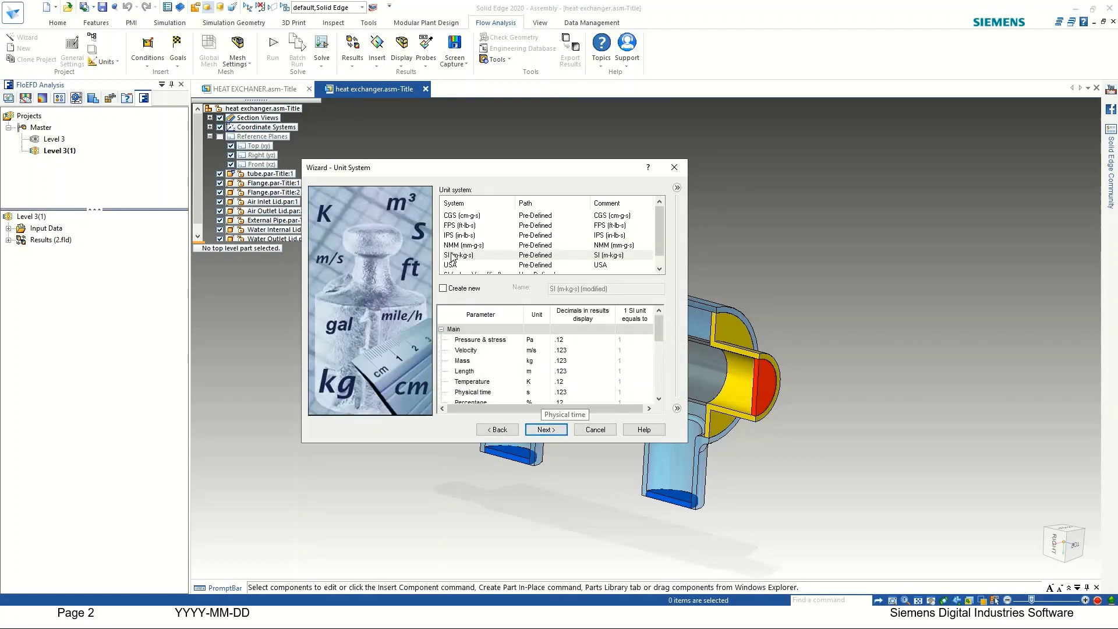
Accept the SI (m-kg-s) unit system and enable heat conduction in solids for the internal analysis
left_click(545, 429)
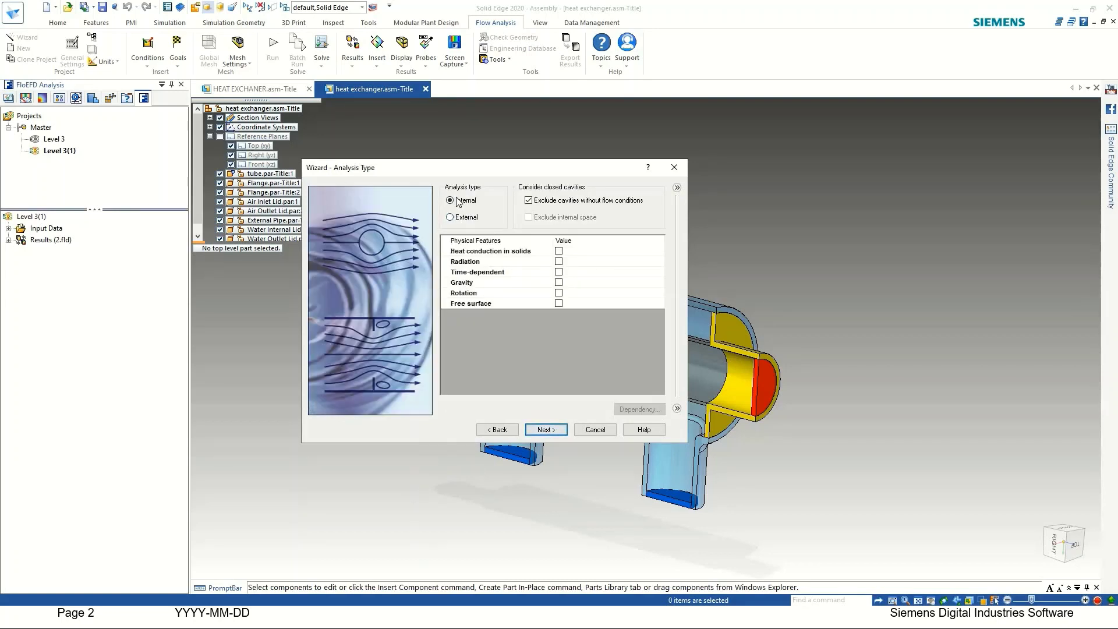
left_click(559, 251)
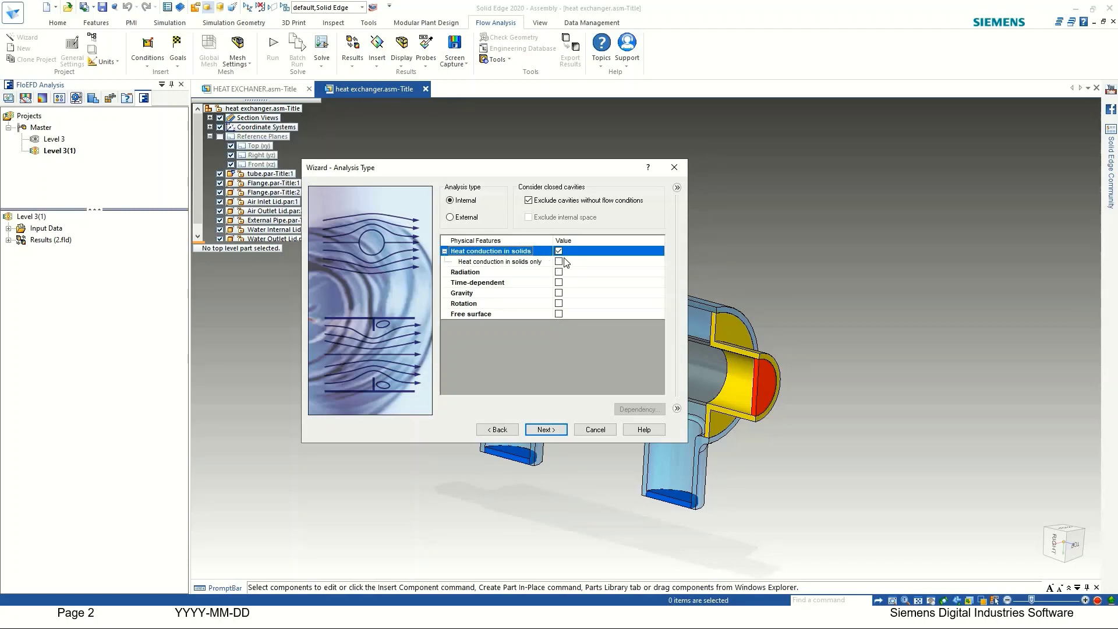
left_click(546, 429)
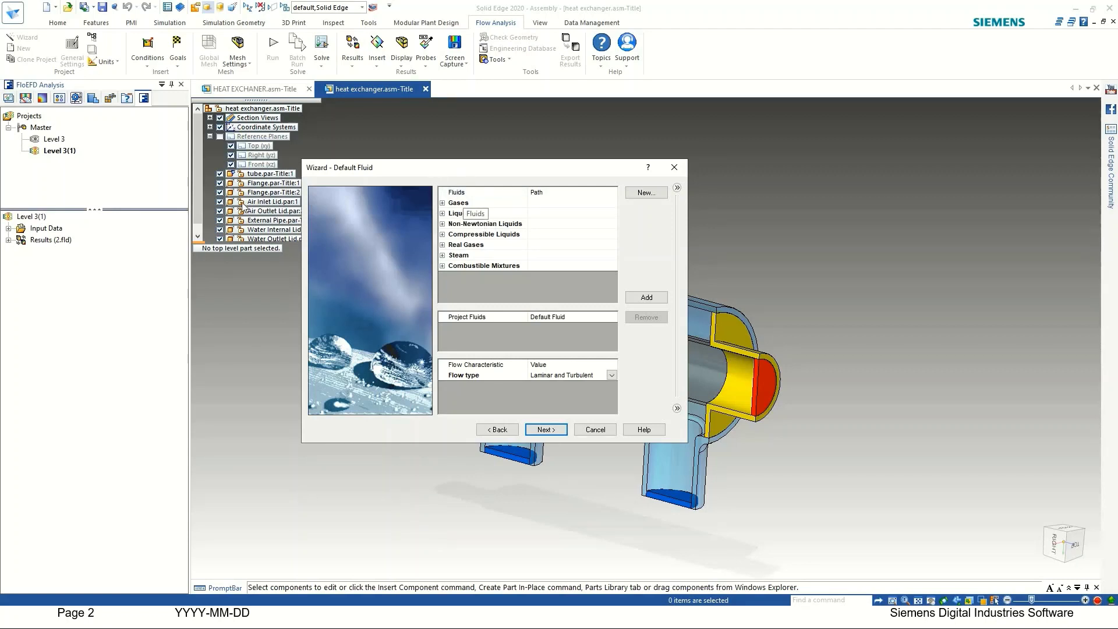
Add Water from the liquids as a project fluid
left_click_drag(466, 173, 150, 187)
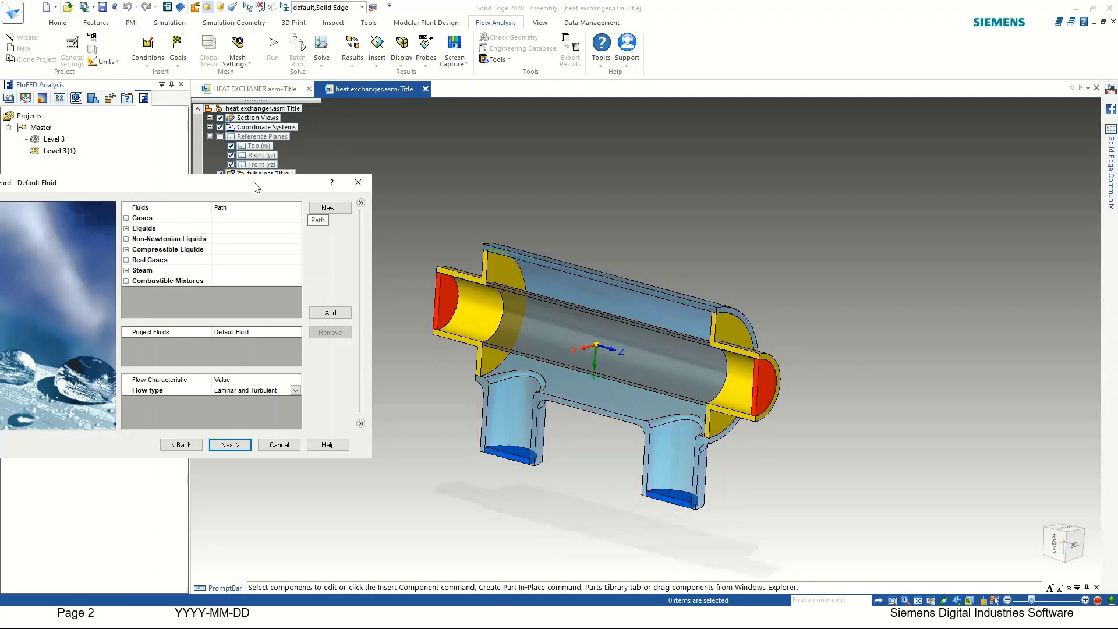
left_click_drag(346, 188, 493, 184)
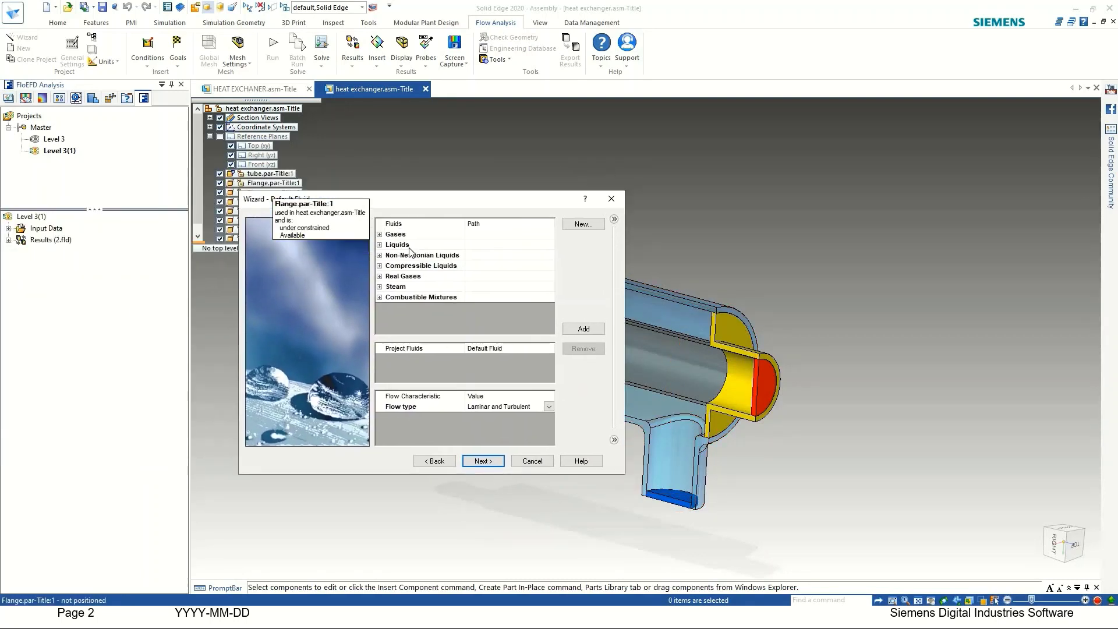
left_click(380, 234)
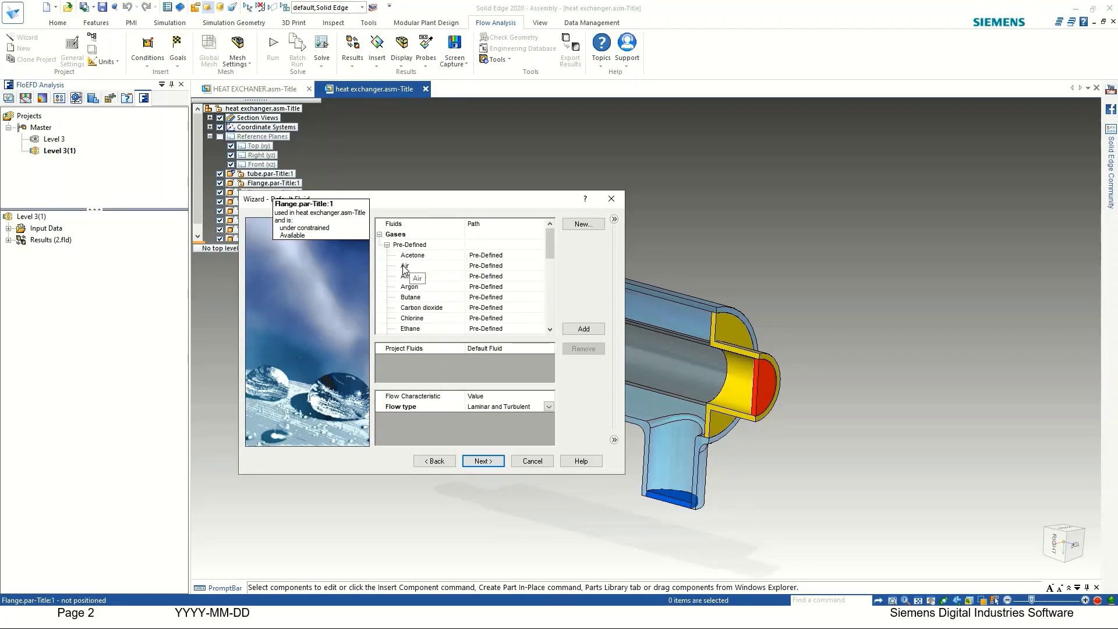
scroll(405, 269, "down", 4)
scroll(398, 266, "up", 4)
left_click(380, 234)
left_click(379, 245)
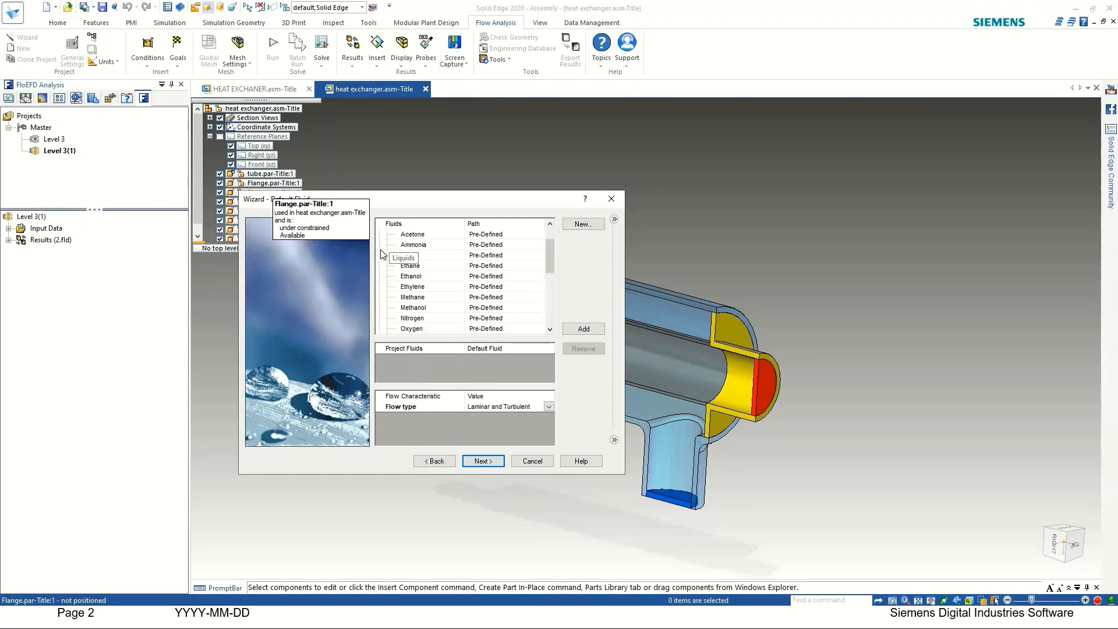
scroll(407, 279, "down", 4)
left_click(415, 298)
double_click(415, 298)
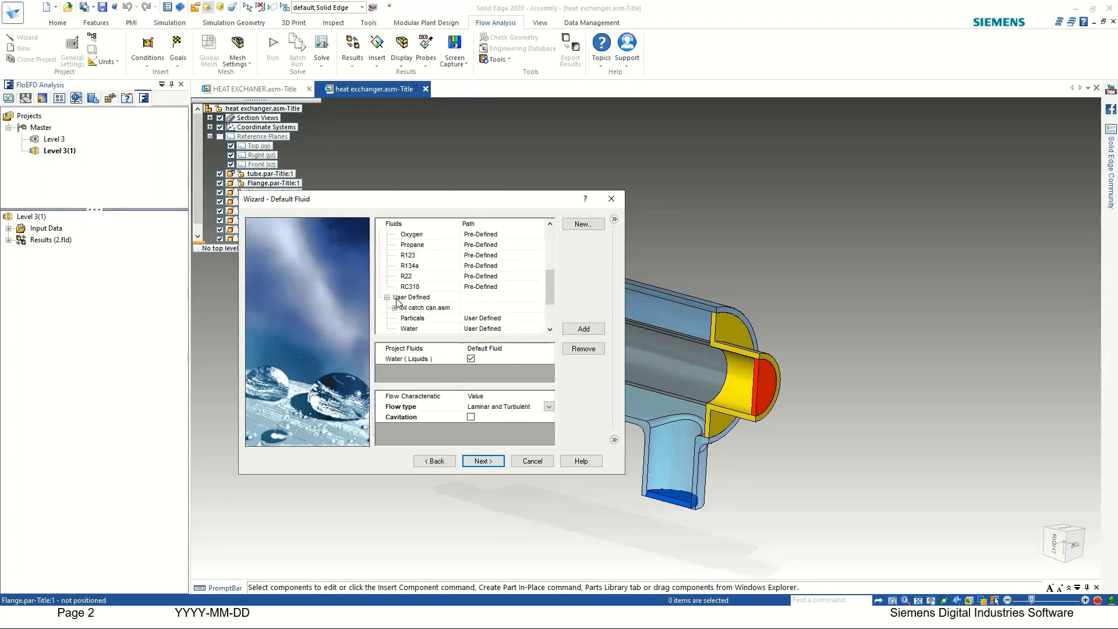
Add Air from the pre-defined gases as a second project fluid and accept the fluid settings
scroll(408, 309, "up", 5)
left_click(379, 245)
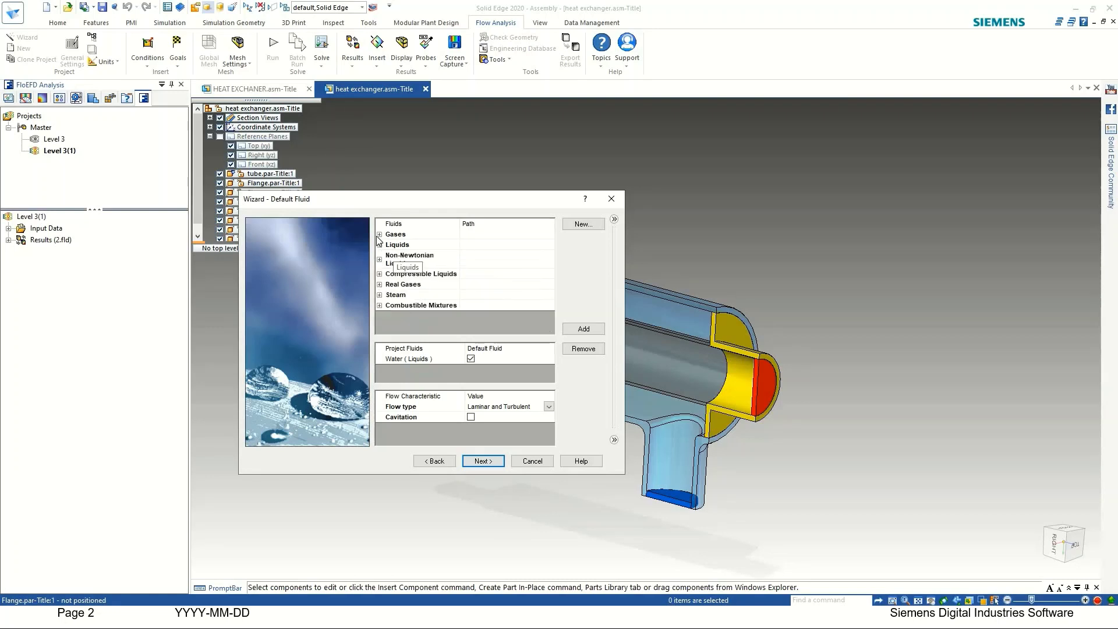
left_click(379, 235)
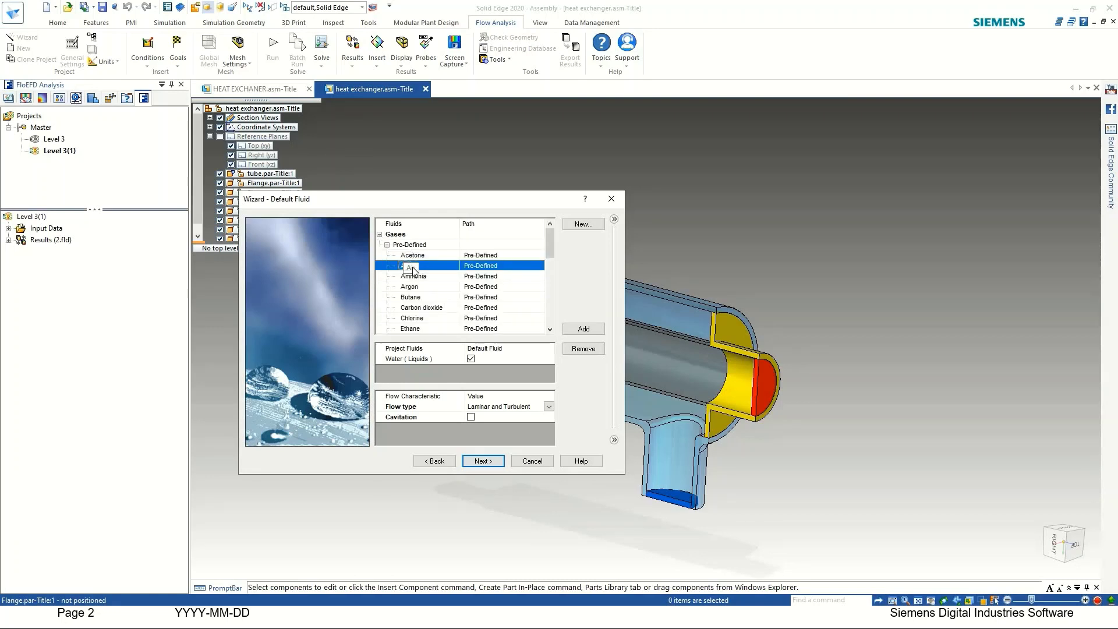
double_click(413, 265)
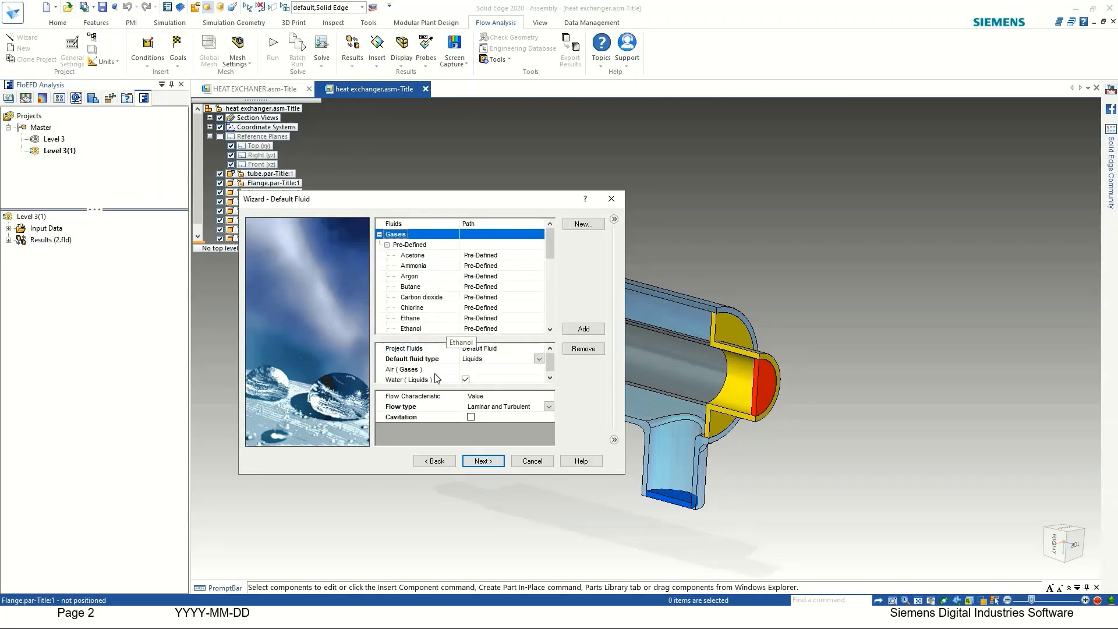
left_click(482, 461)
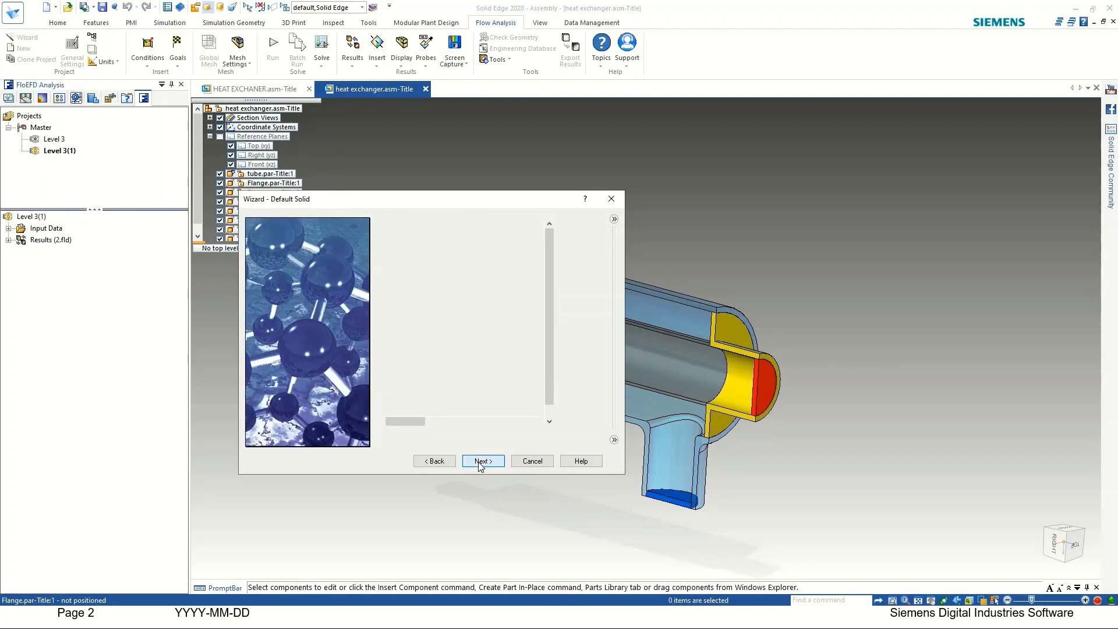
Choose Iron from the pre-defined metals as the default solid material
left_click_drag(491, 201, 321, 200)
scroll(748, 391, "down", 2)
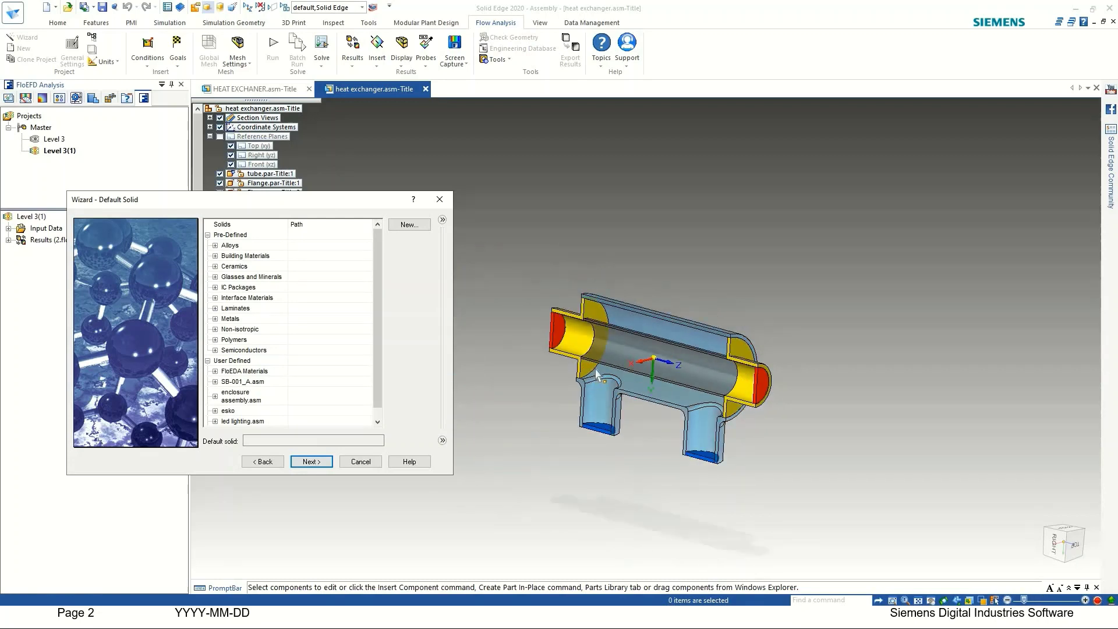
scroll(600, 375, "up", 3)
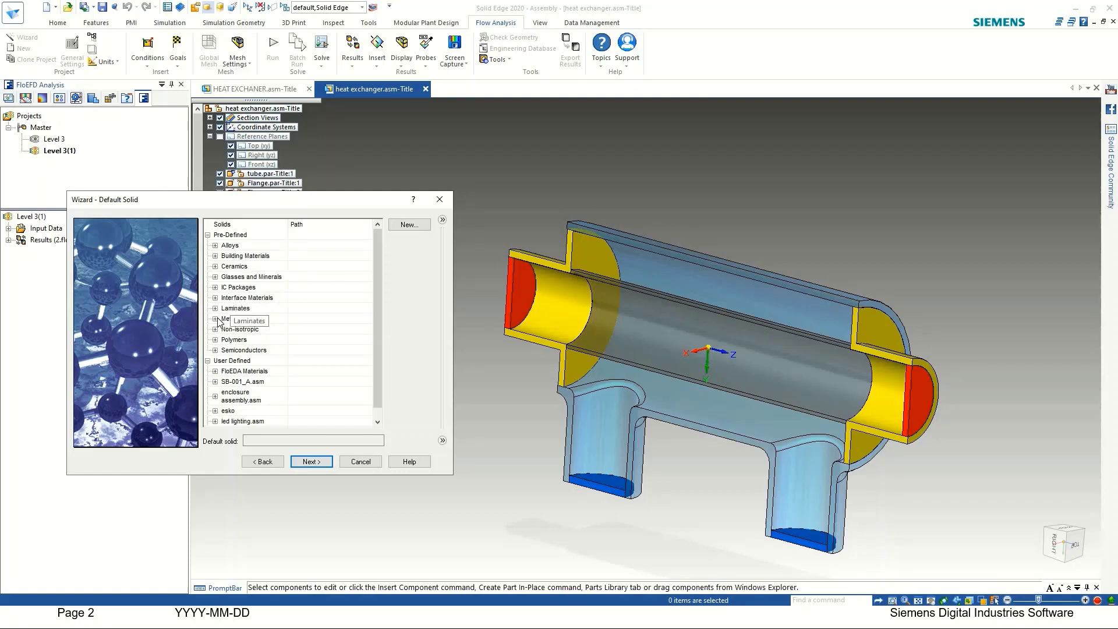
left_click(215, 318)
scroll(239, 318, "down", 2)
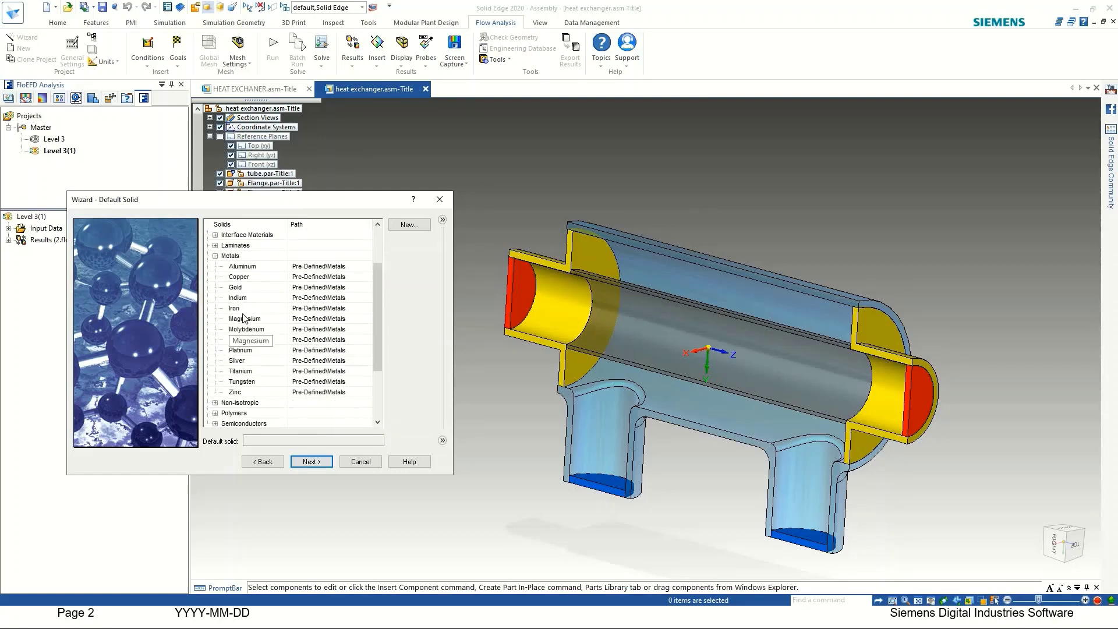
left_click(238, 309)
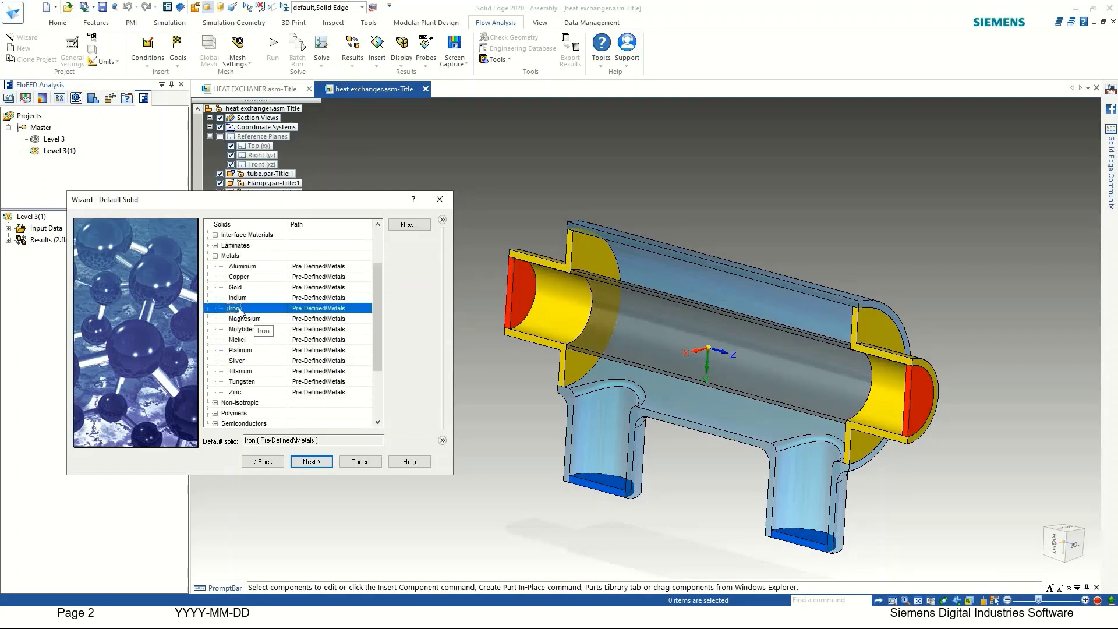
left_click(319, 462)
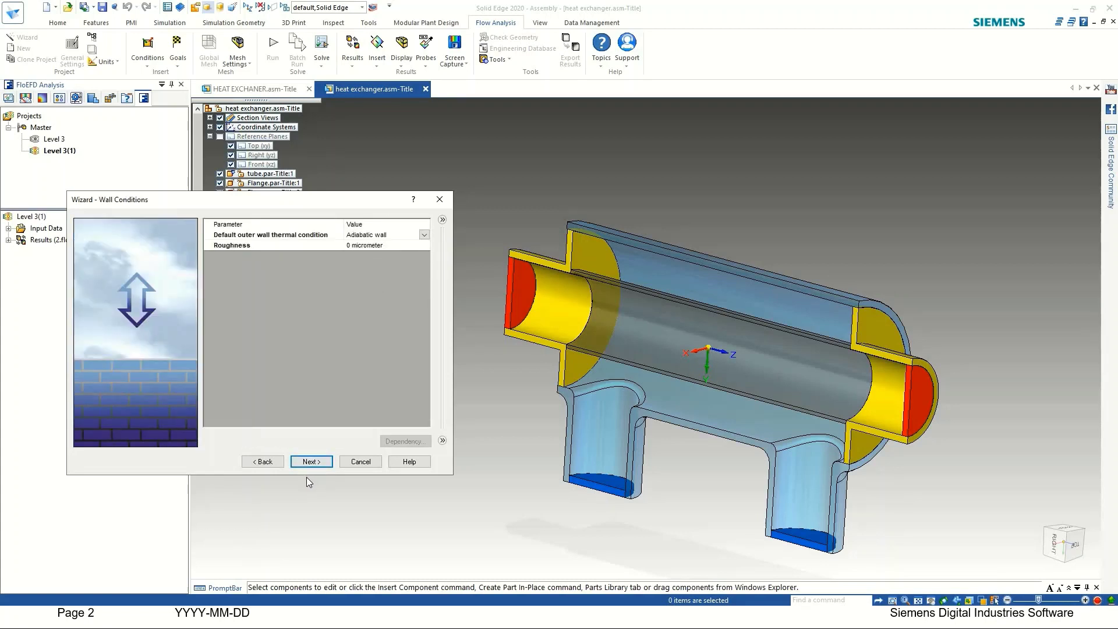
Set the default outer wall condition to a heat transfer coefficient of 5 W/m^2/K and finish the wizard with the default initial conditions
left_click(425, 233)
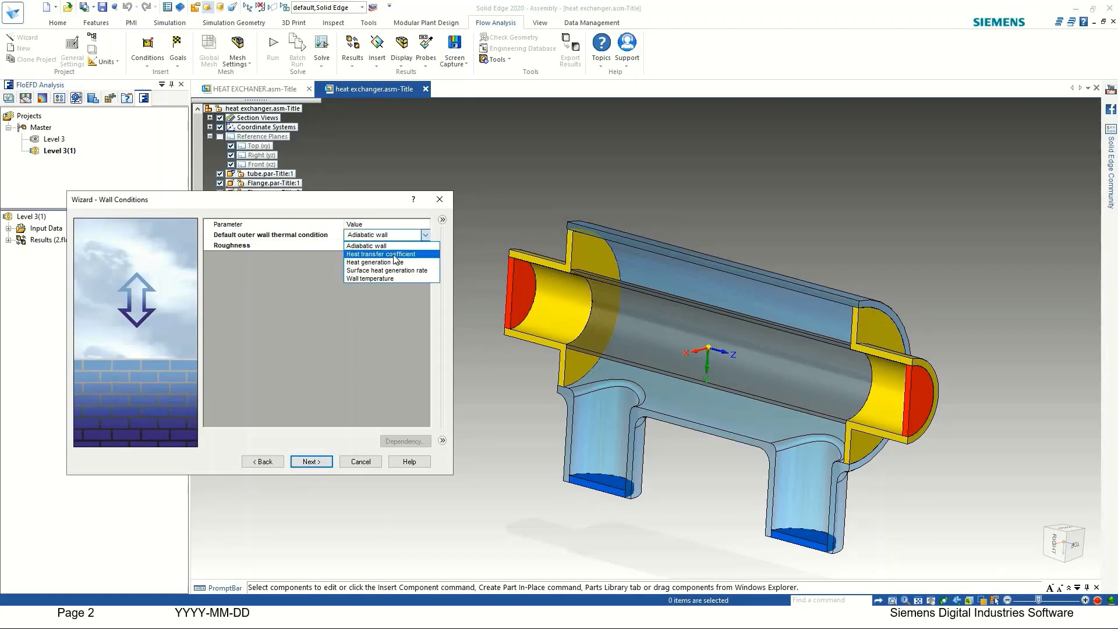
left_click(395, 254)
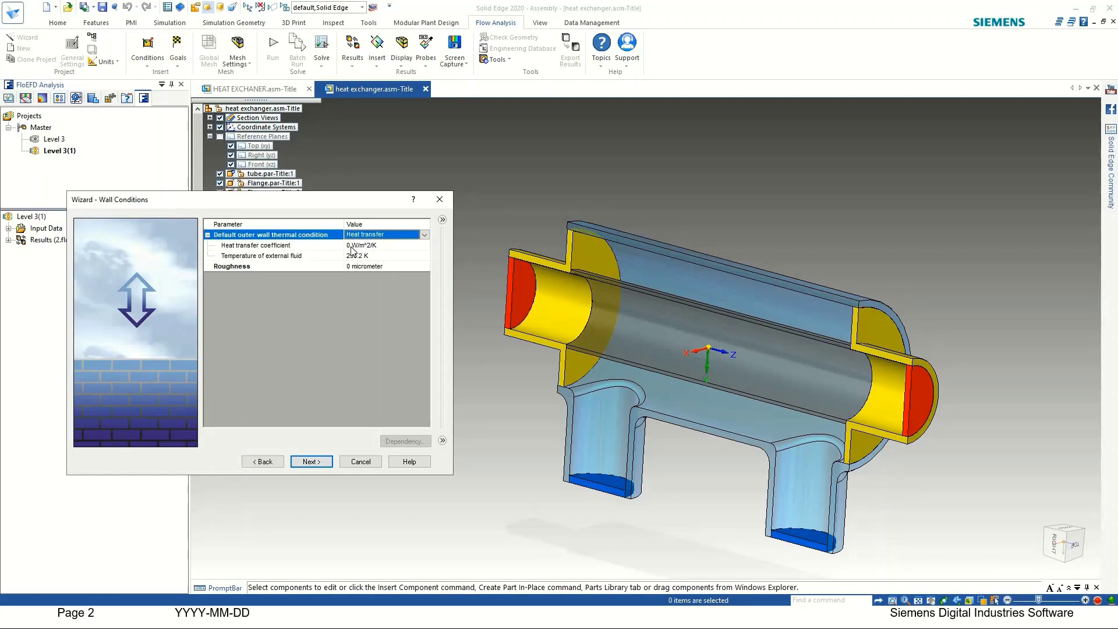
left_click(350, 245)
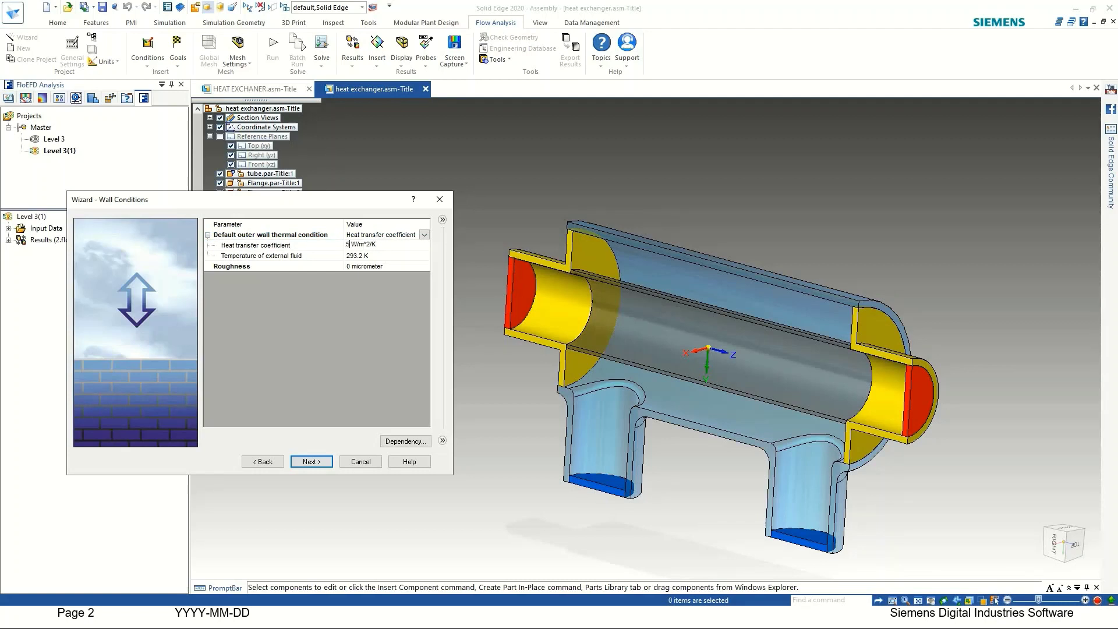
left_click(310, 461)
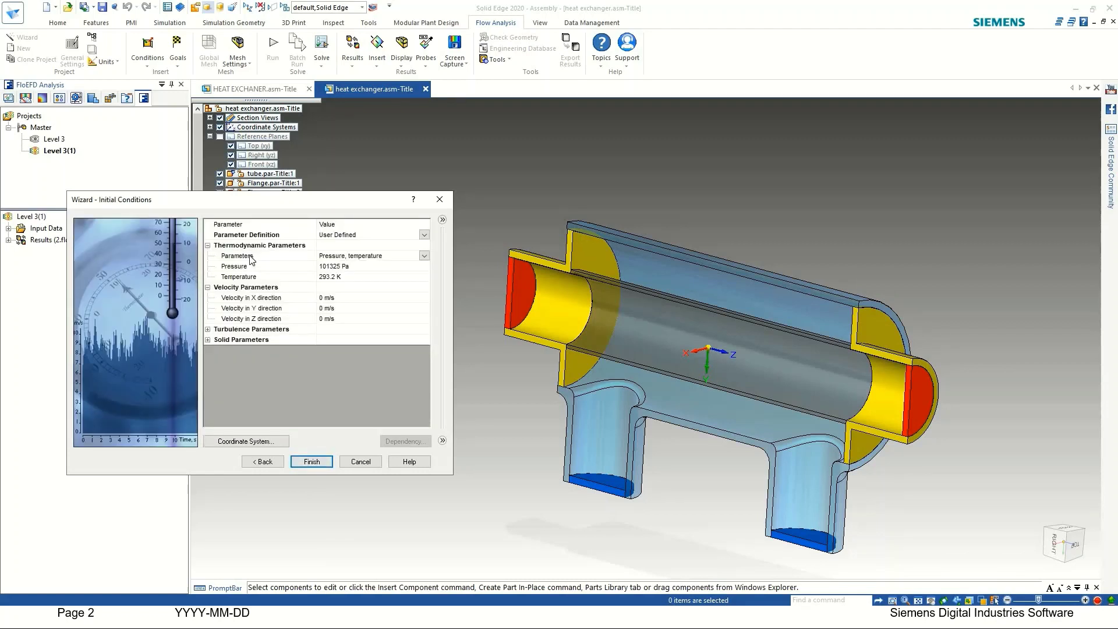
left_click(316, 464)
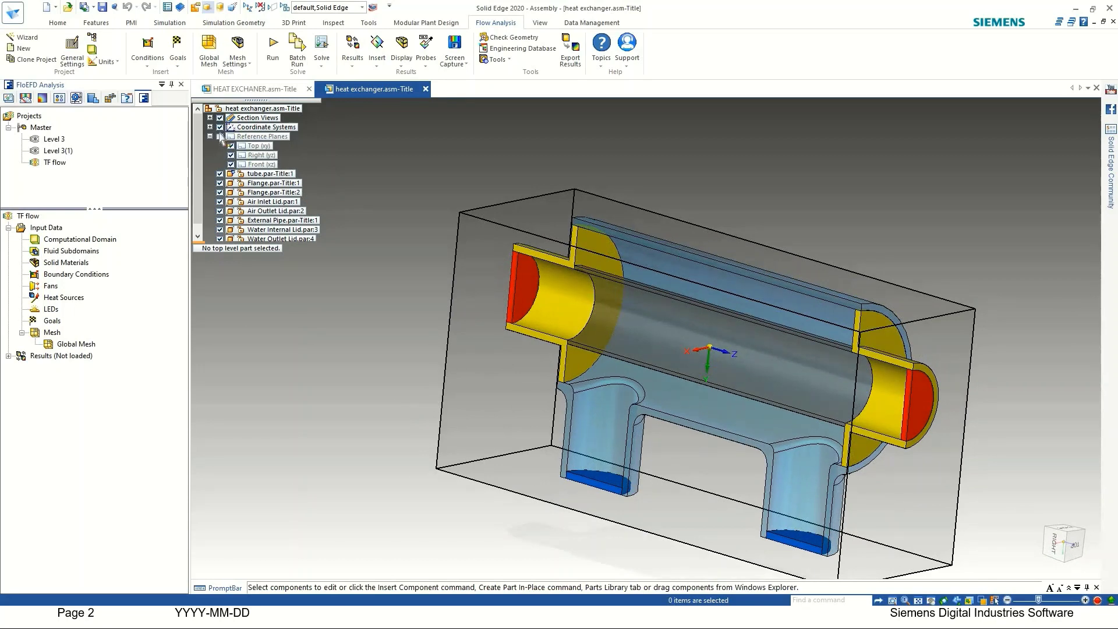
Toggle the Section 1 A view off and on again to inspect the model within the computational domain
left_click(210, 117)
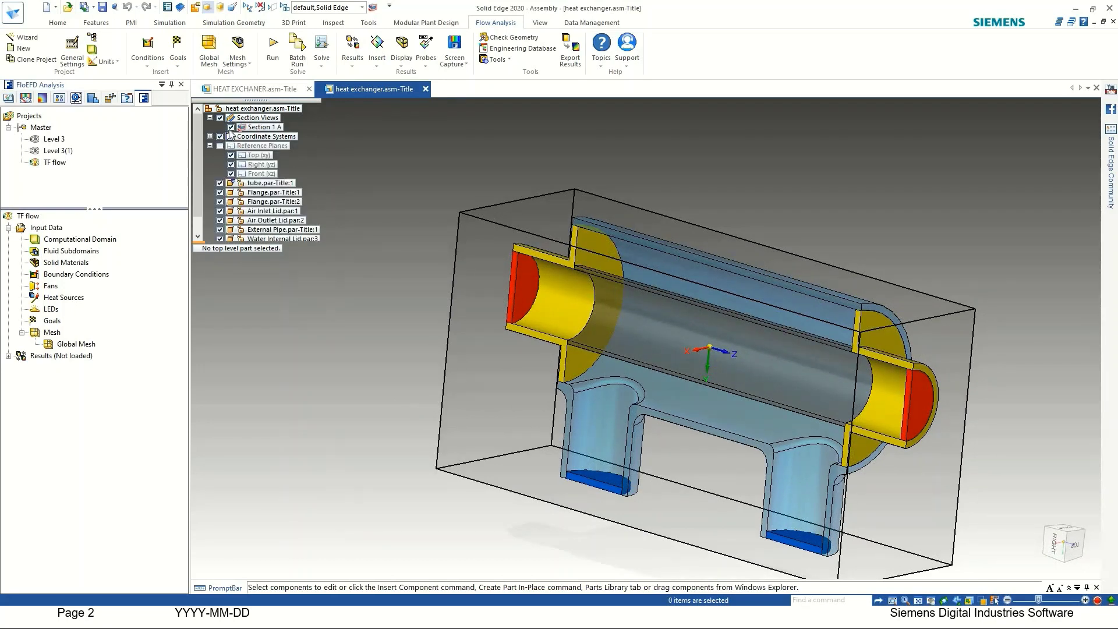
left_click(231, 127)
left_click(231, 127)
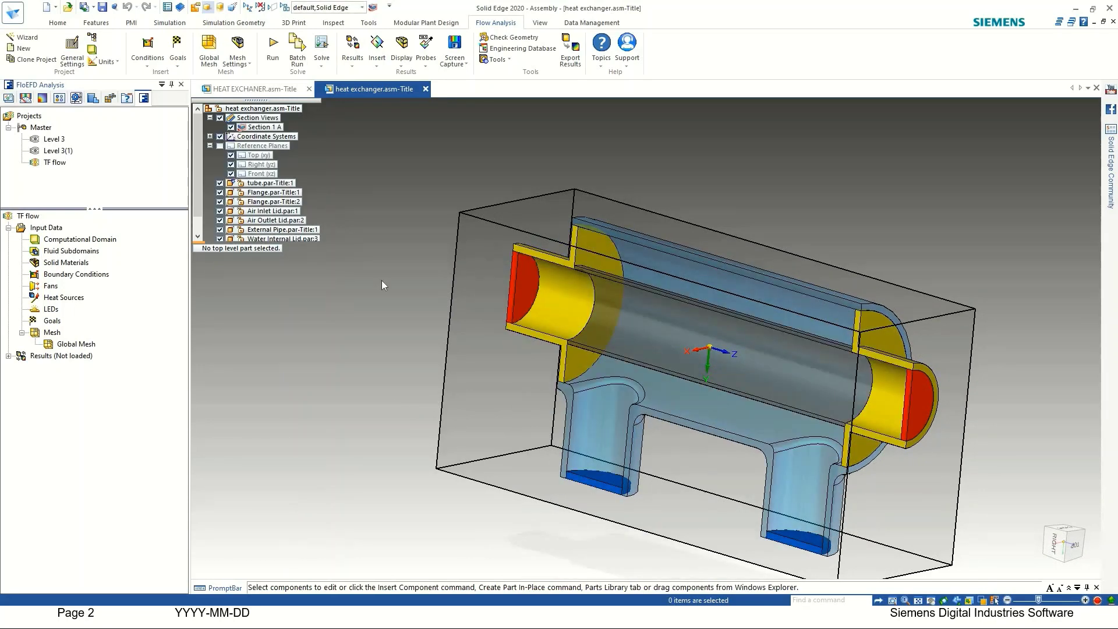
scroll(369, 337, "down", 2)
middle_click_drag(369, 338, 364, 342)
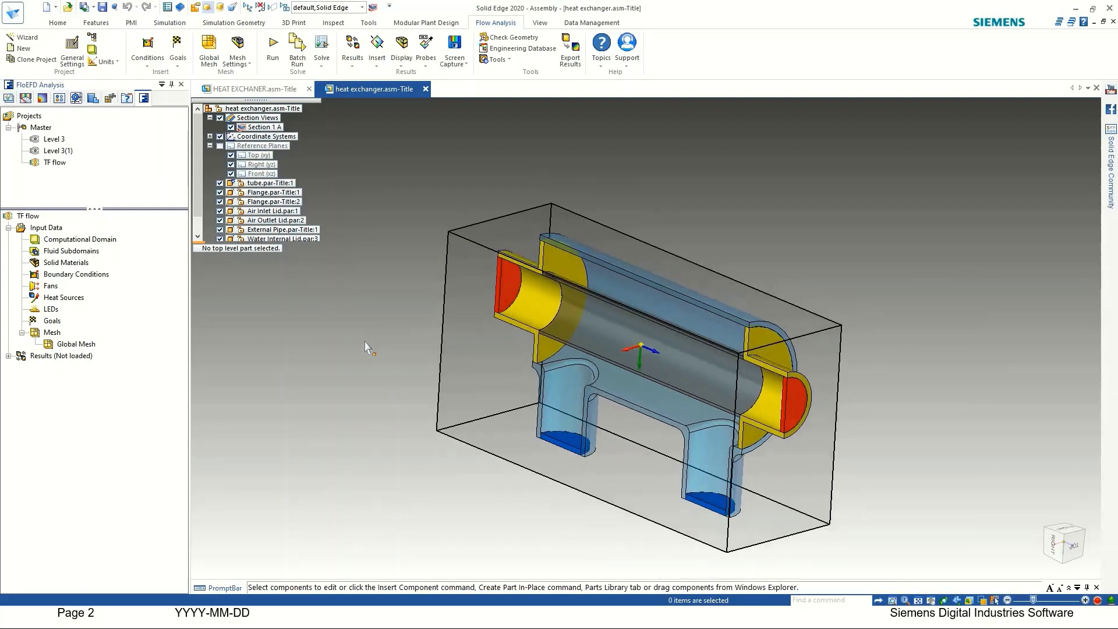
Edit the computational domain and set the condition of its maximum X boundary to Symmetry
right_click(85, 241)
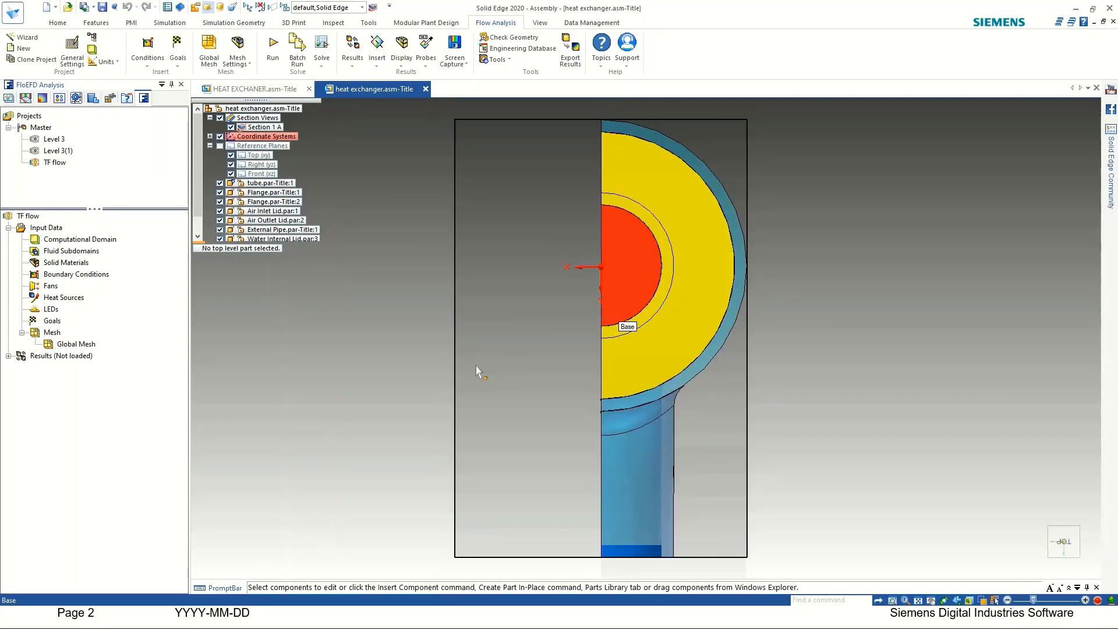
scroll(433, 383, "down", 1)
middle_click_drag(487, 374, 505, 447)
left_click(69, 239)
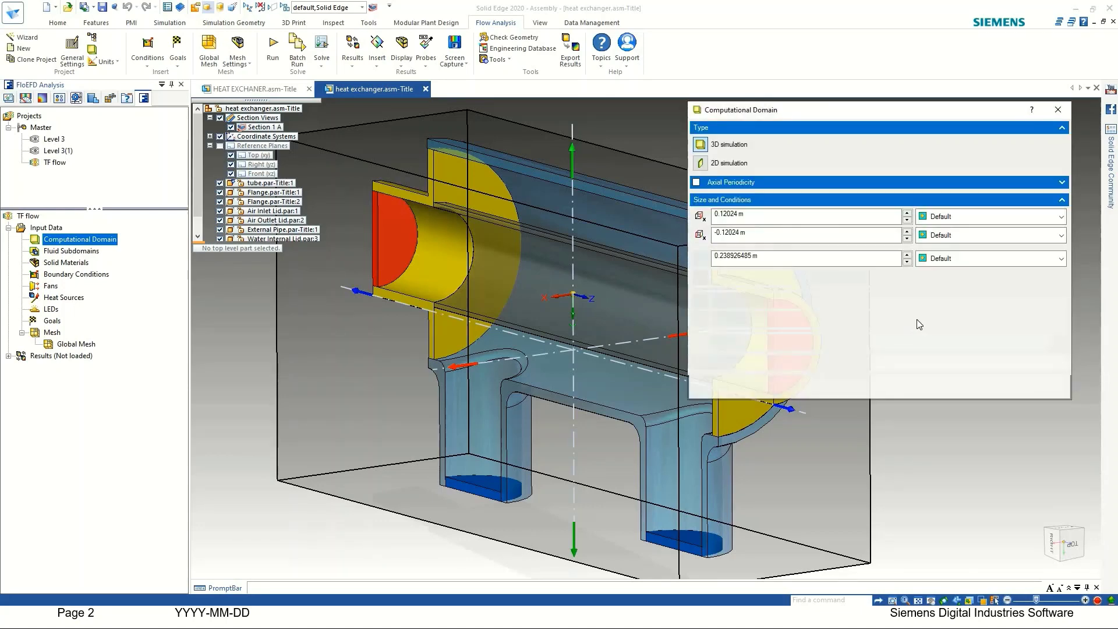
left_click(943, 217)
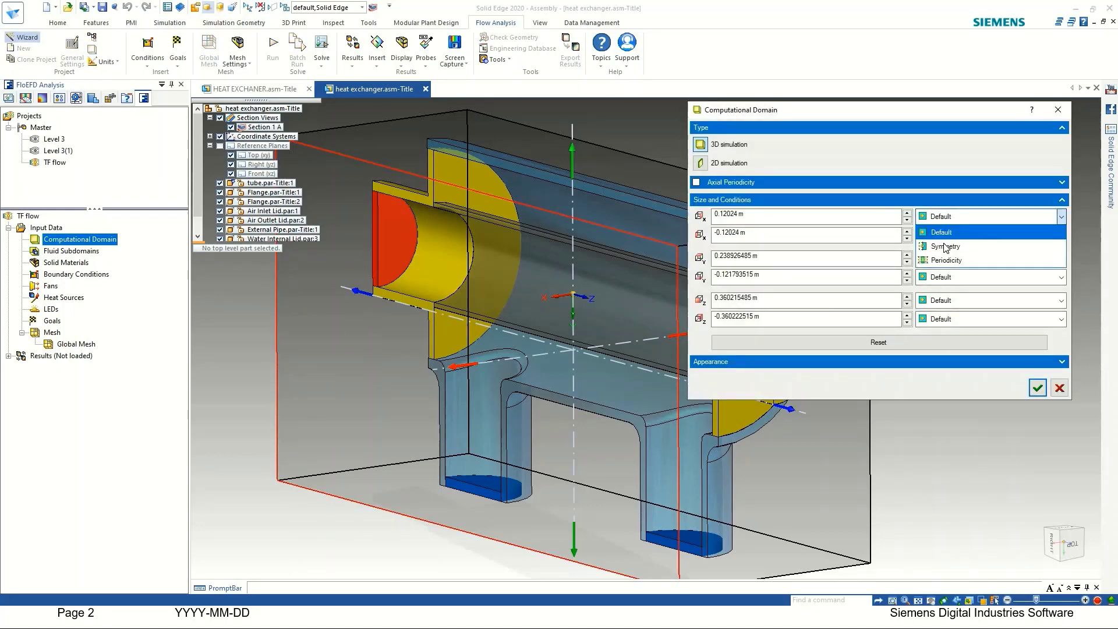
left_click(943, 226)
Set the maximum X limit of the computational domain to 0 m, check it against the section plane, and accept the domain
left_click(757, 217)
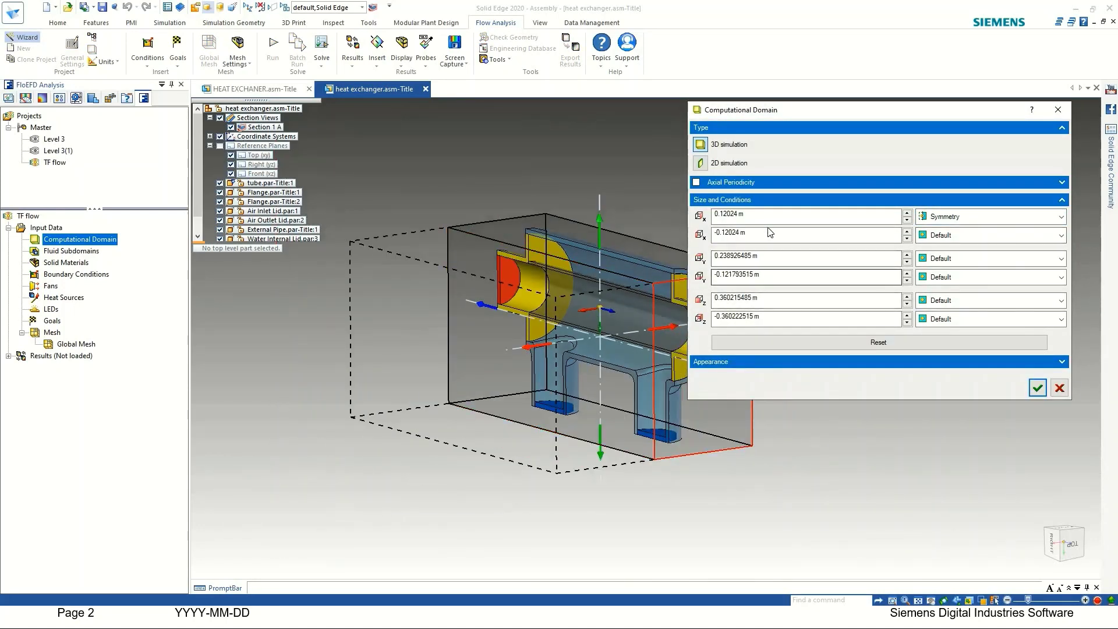
left_click_drag(643, 213, 645, 218)
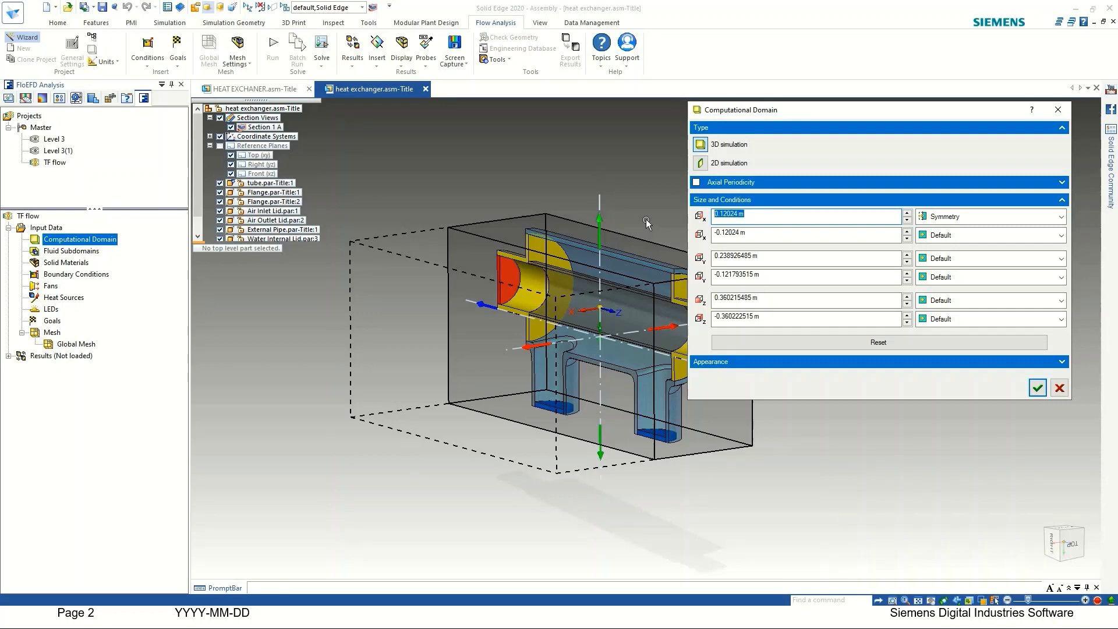
type("0")
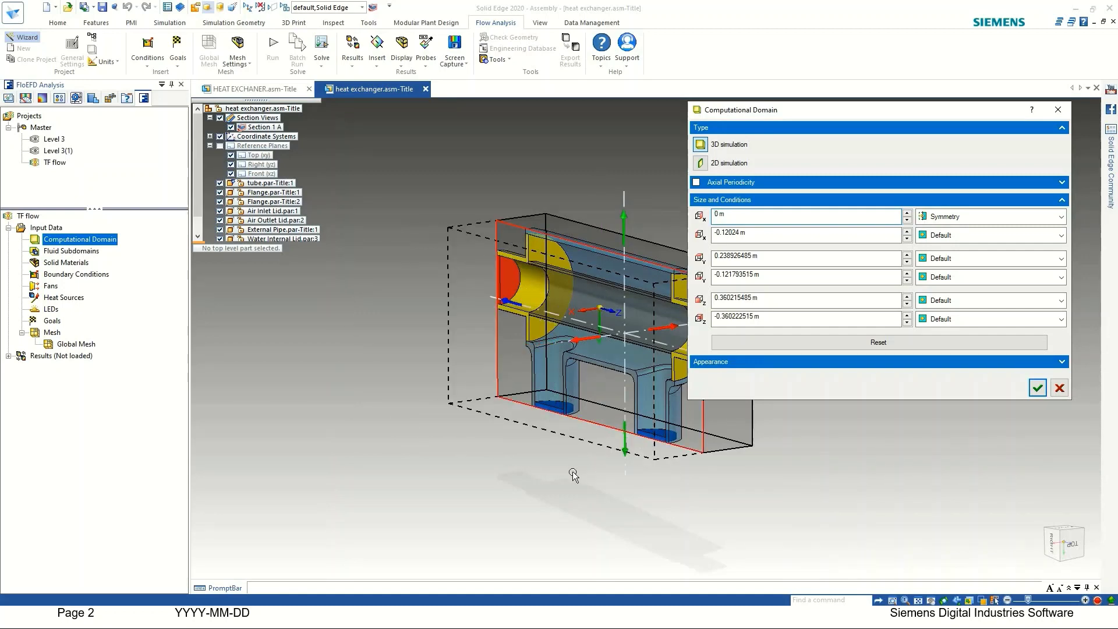
middle_click_drag(545, 473, 484, 458)
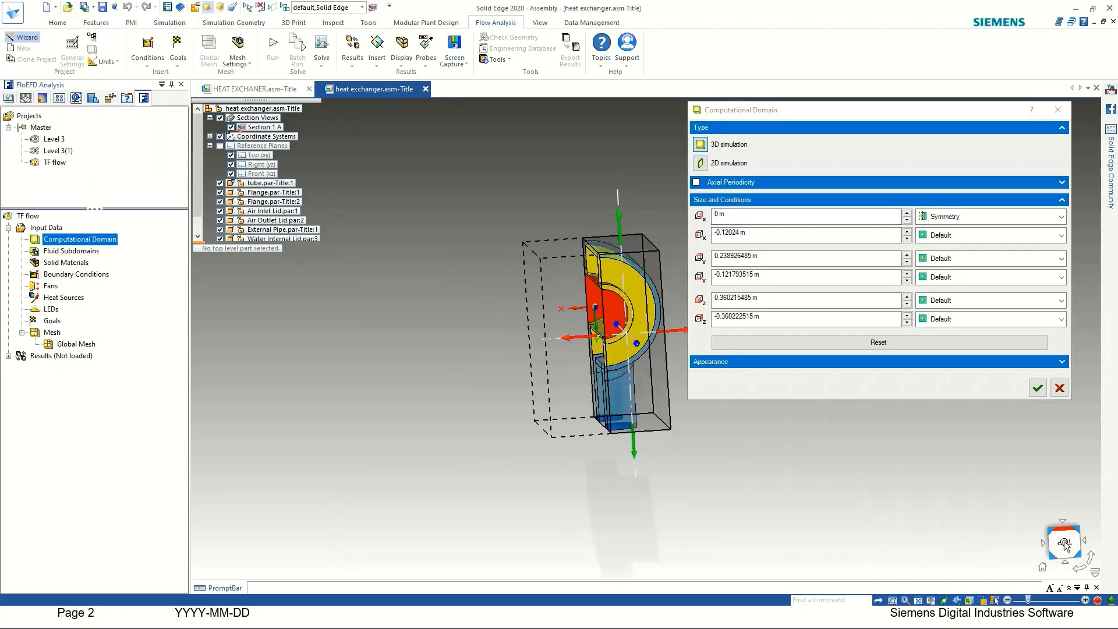
left_click(1065, 543)
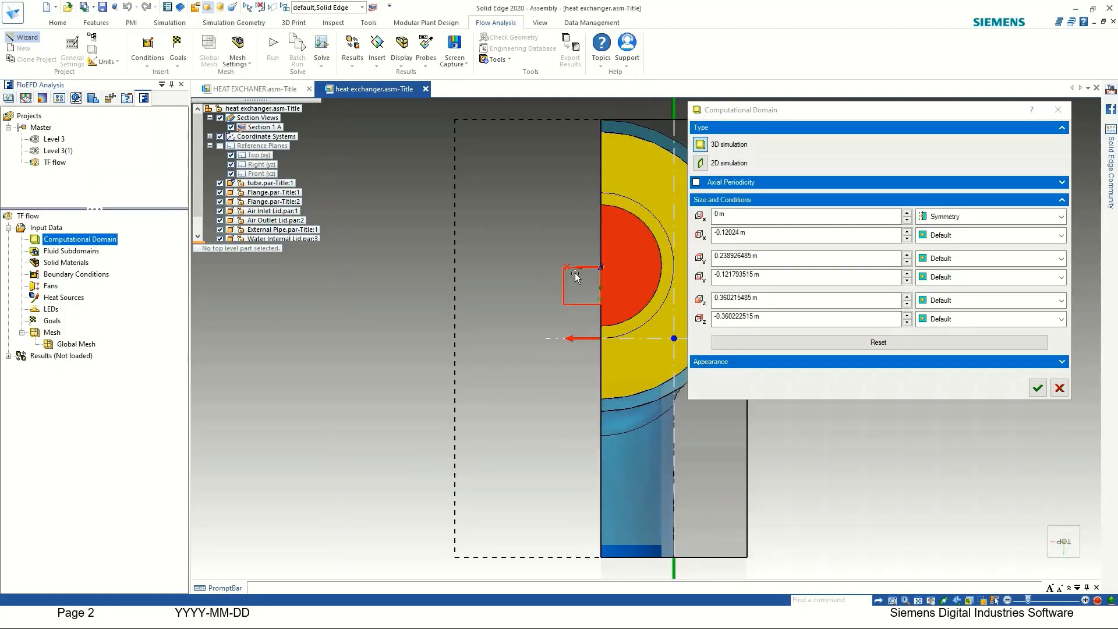
scroll(564, 286, "down", 3)
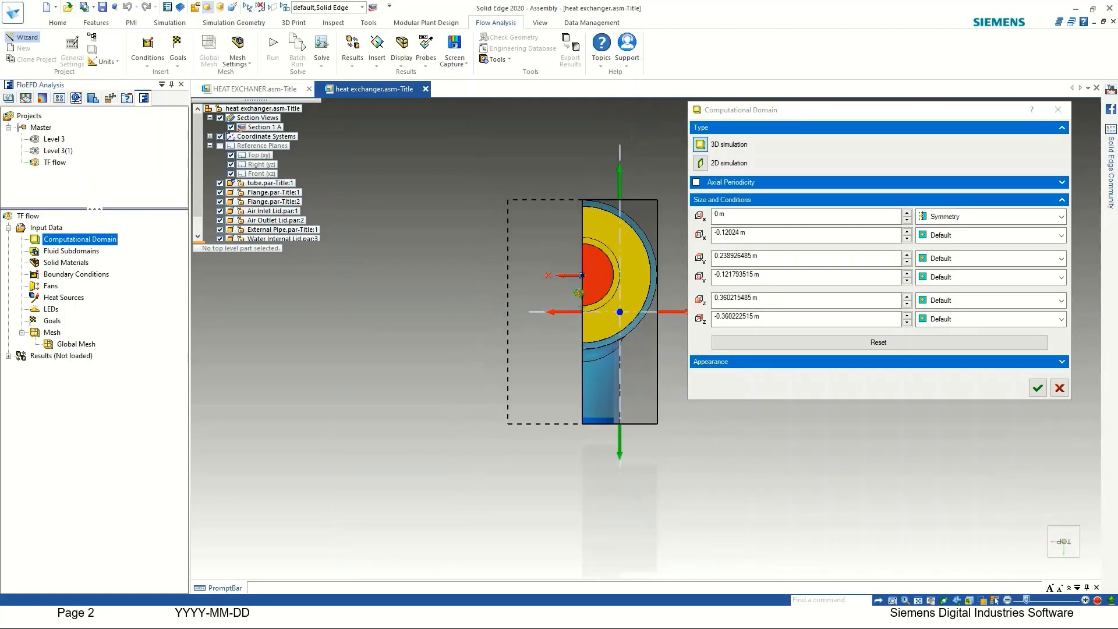
middle_click_drag(563, 286, 571, 260)
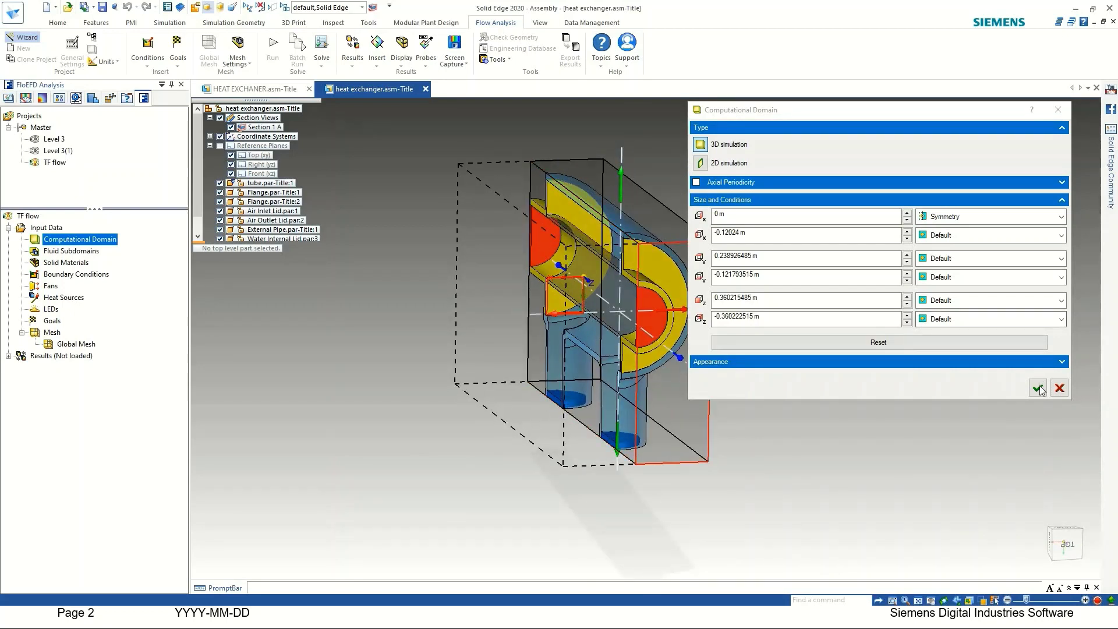
left_click(1037, 389)
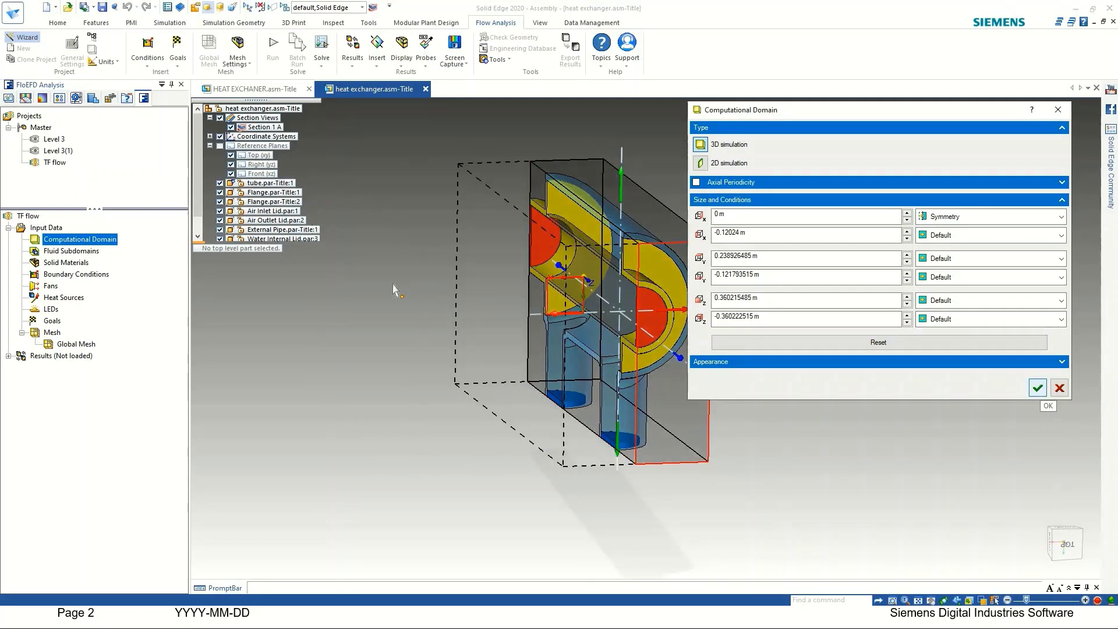
Insert a fluid subdomain on the inner cylindrical face of Flange.par:1 with Gases / Real Gases / Steam as the fluid type
right_click(58, 252)
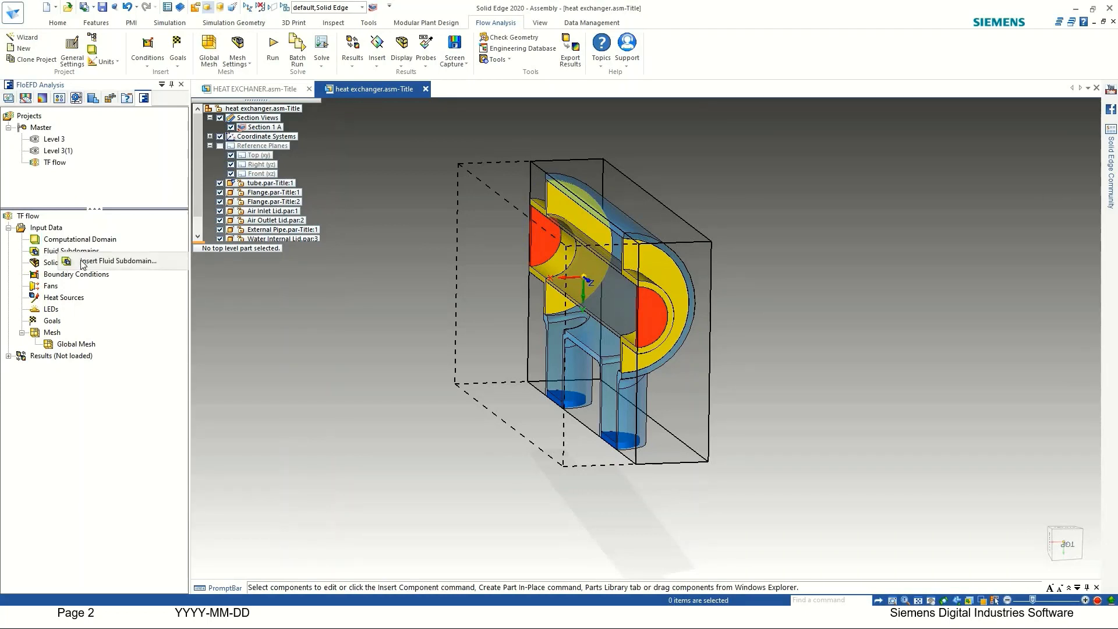
left_click(76, 261)
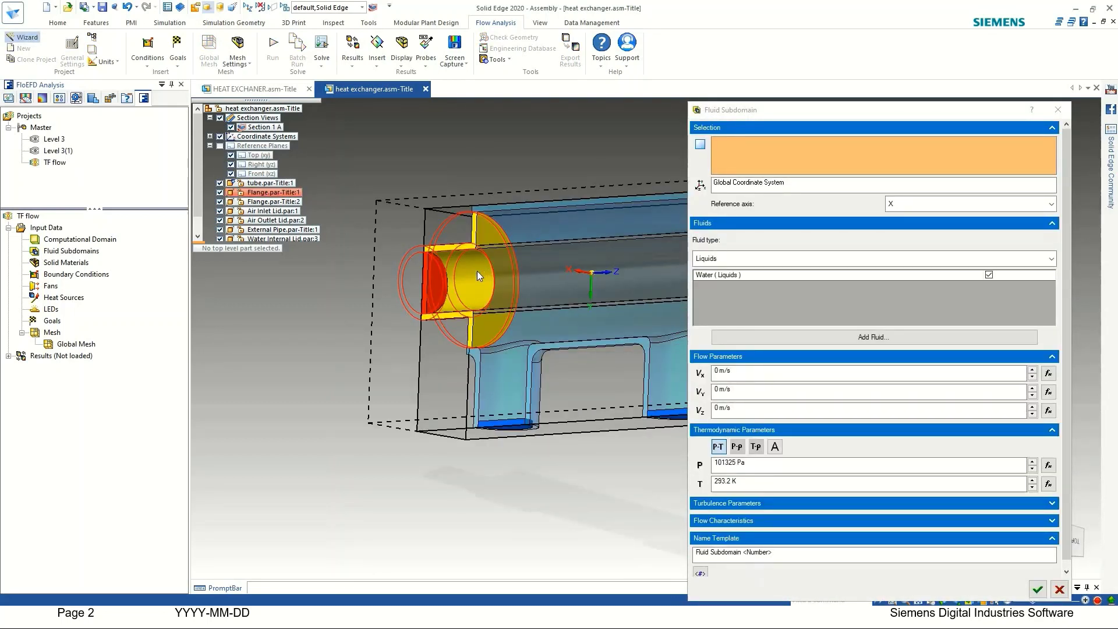
right_click(477, 271)
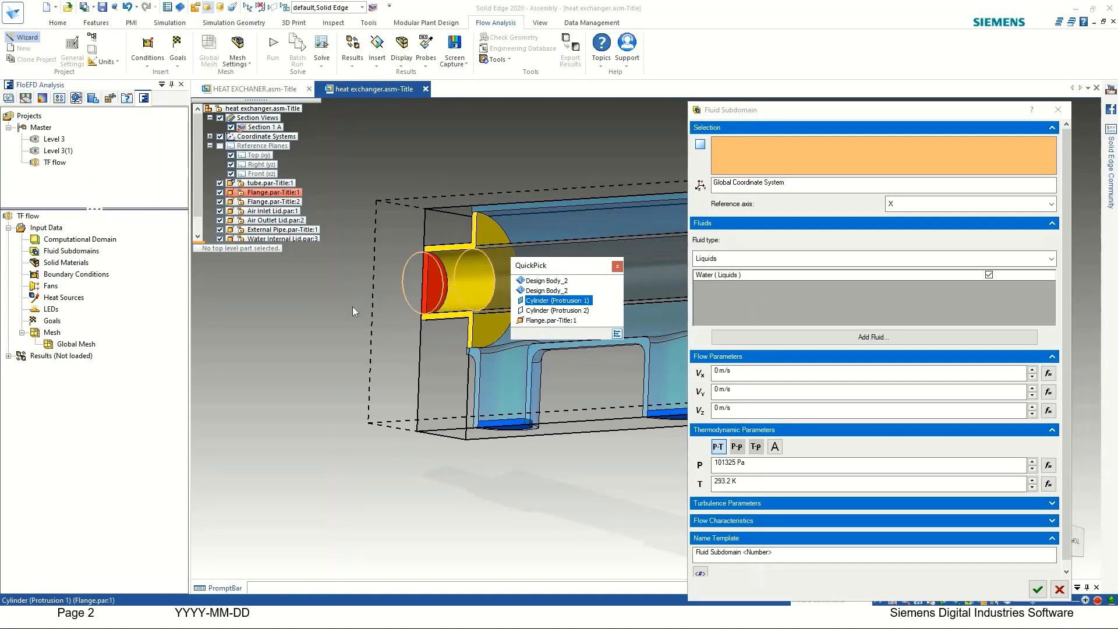
left_click(415, 278)
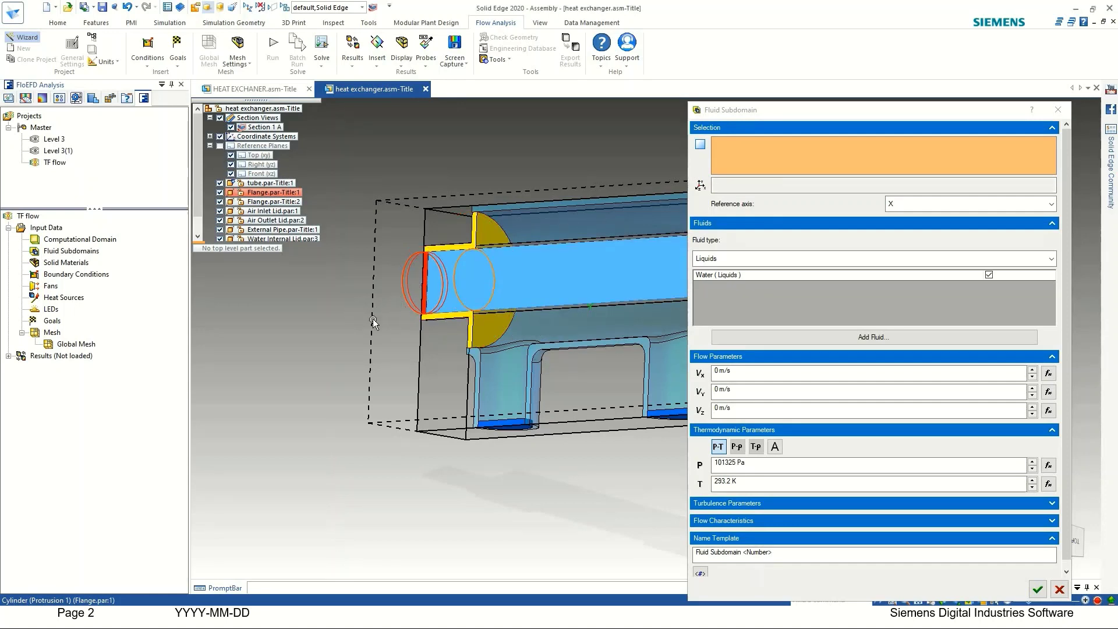
scroll(368, 362, "down", 3)
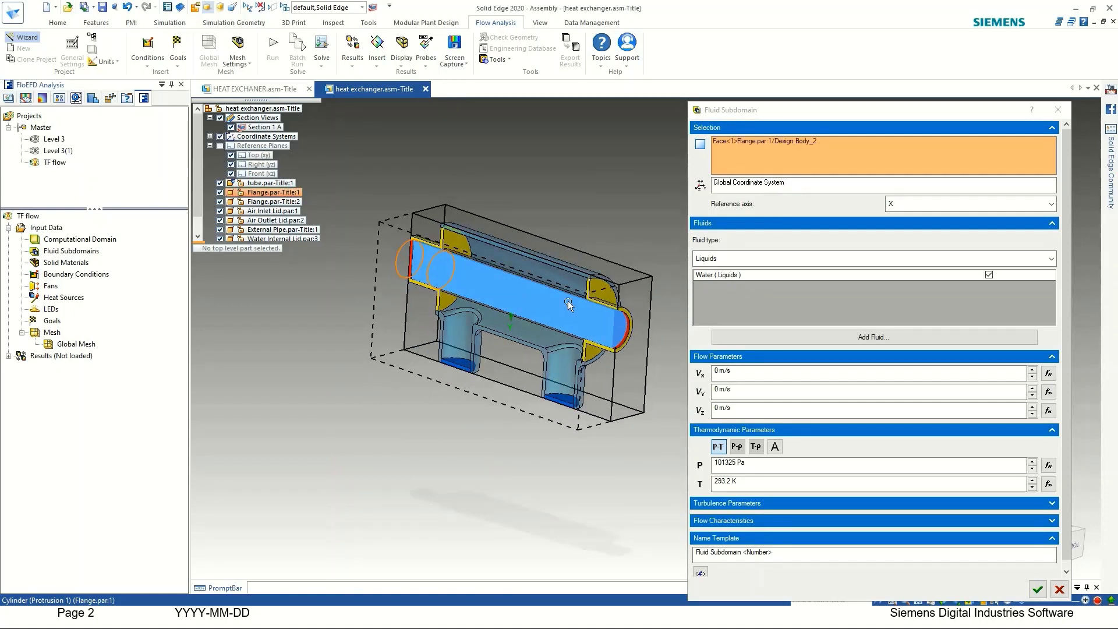
left_click(955, 259)
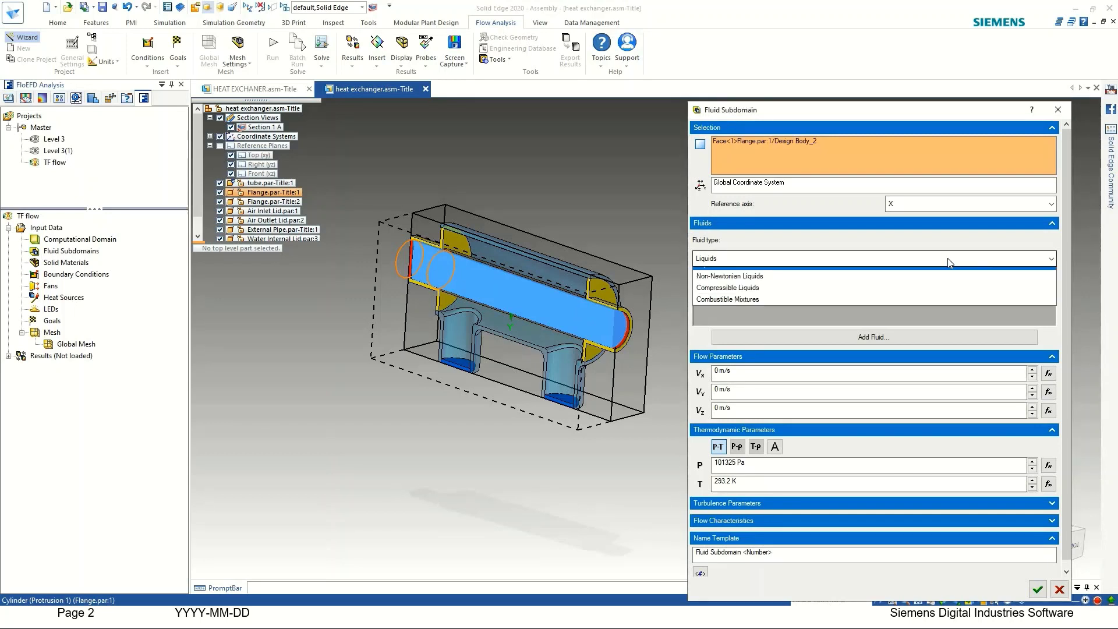
left_click(927, 274)
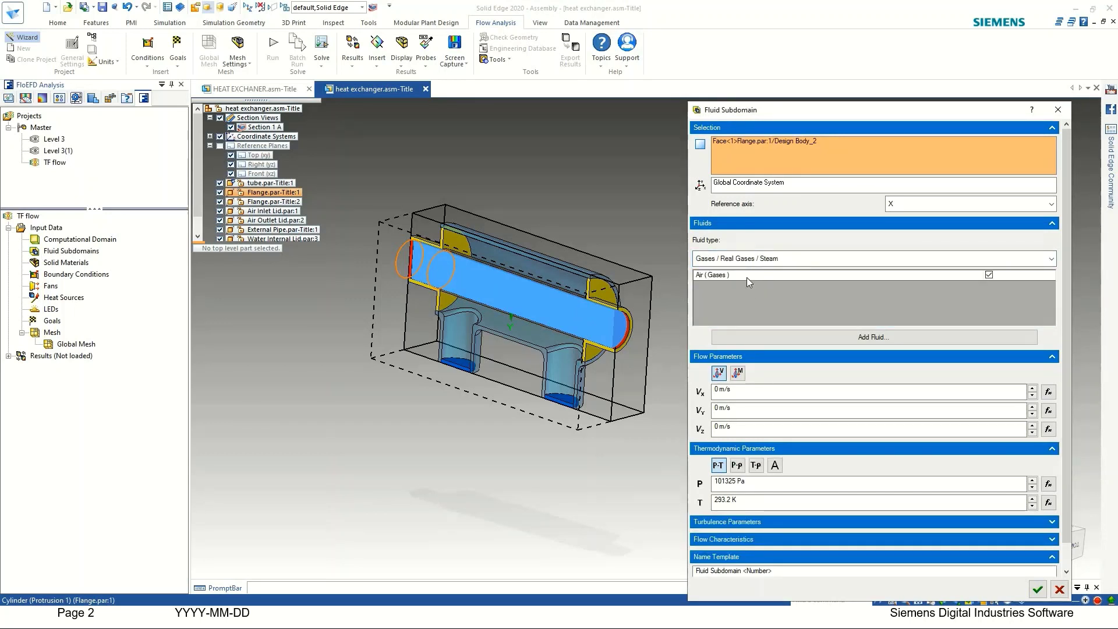
Set the air subdomain's Z velocity to -10 m/s and its temperature to 600 K, and accept the subdomain
left_click_drag(730, 429, 703, 430)
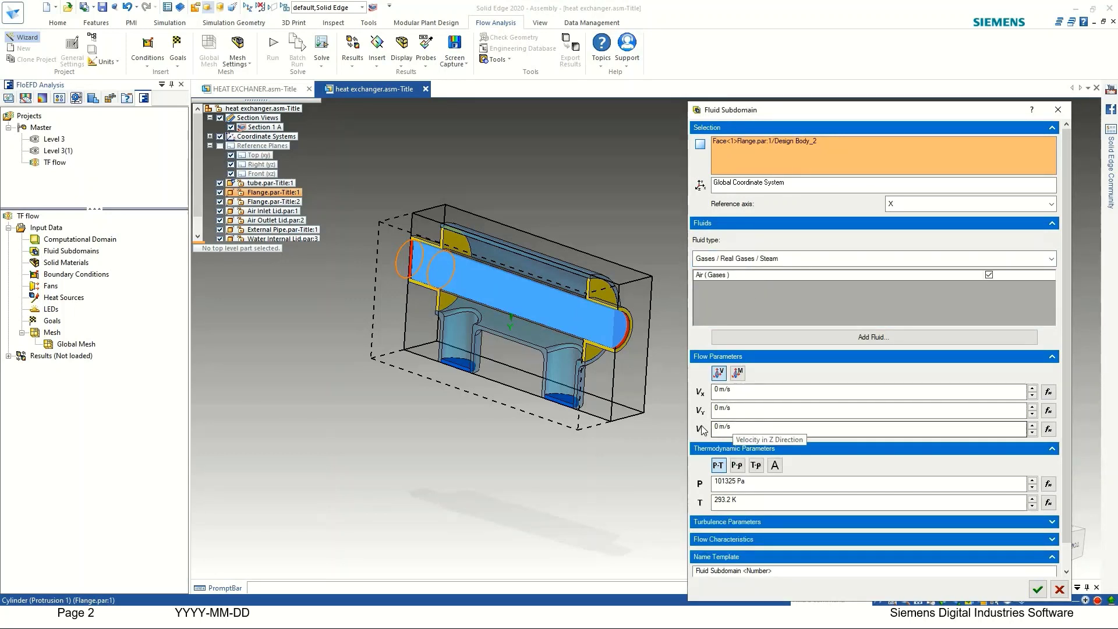
type("-10")
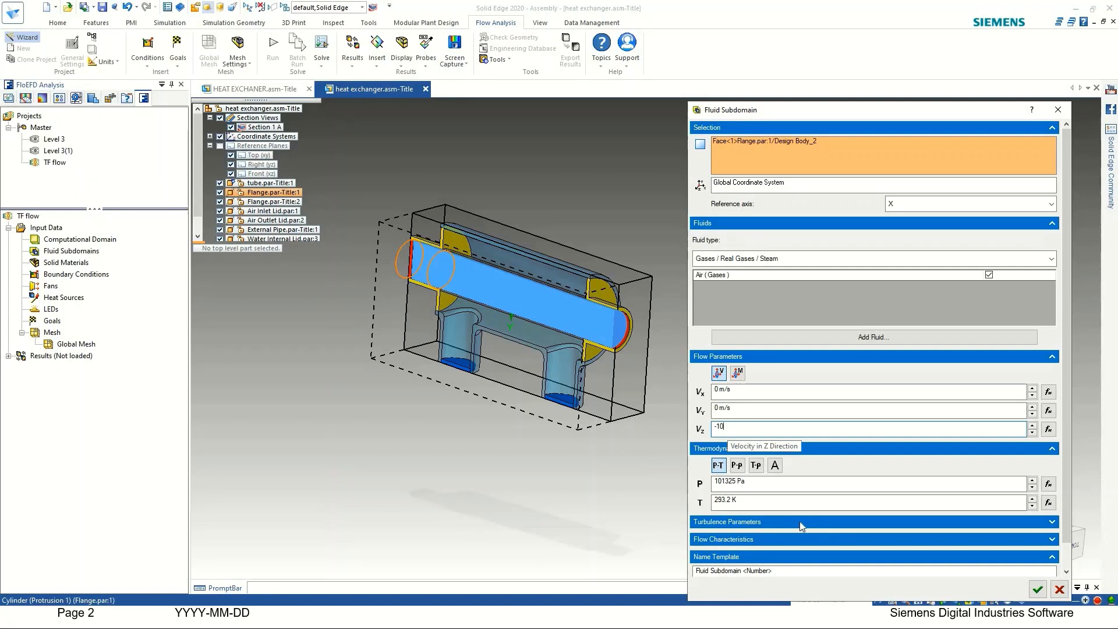
left_click(699, 502)
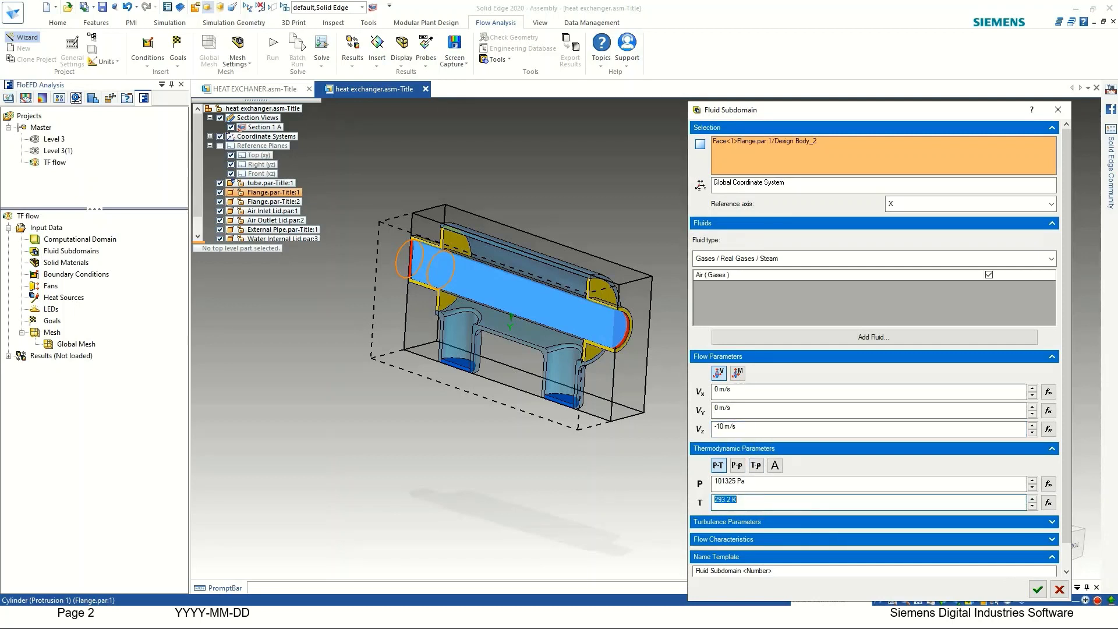
type("600")
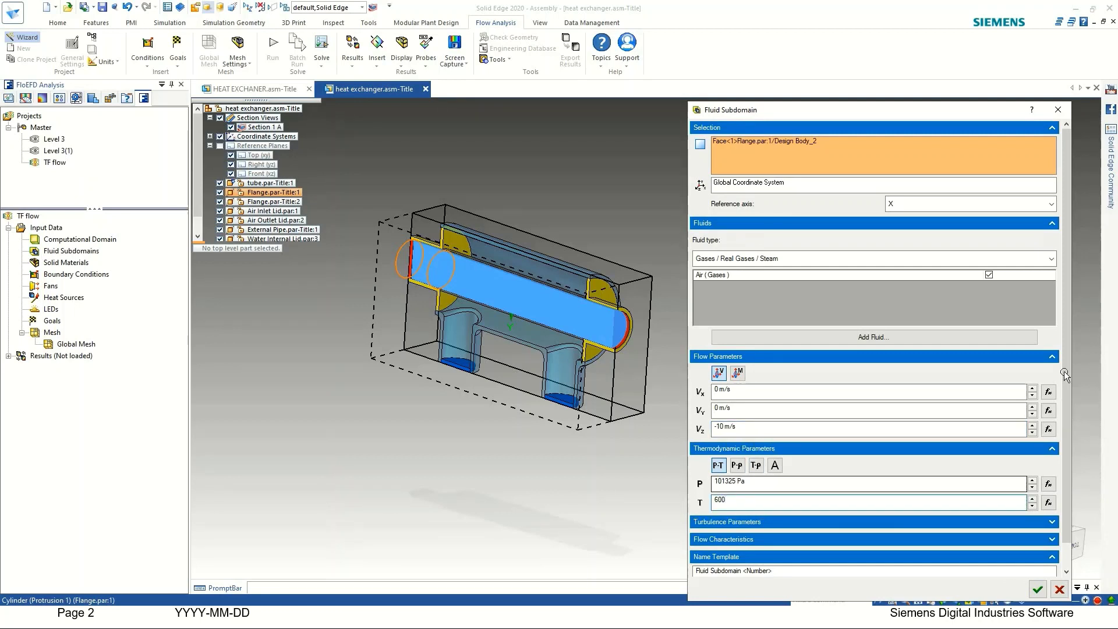
left_click(1037, 590)
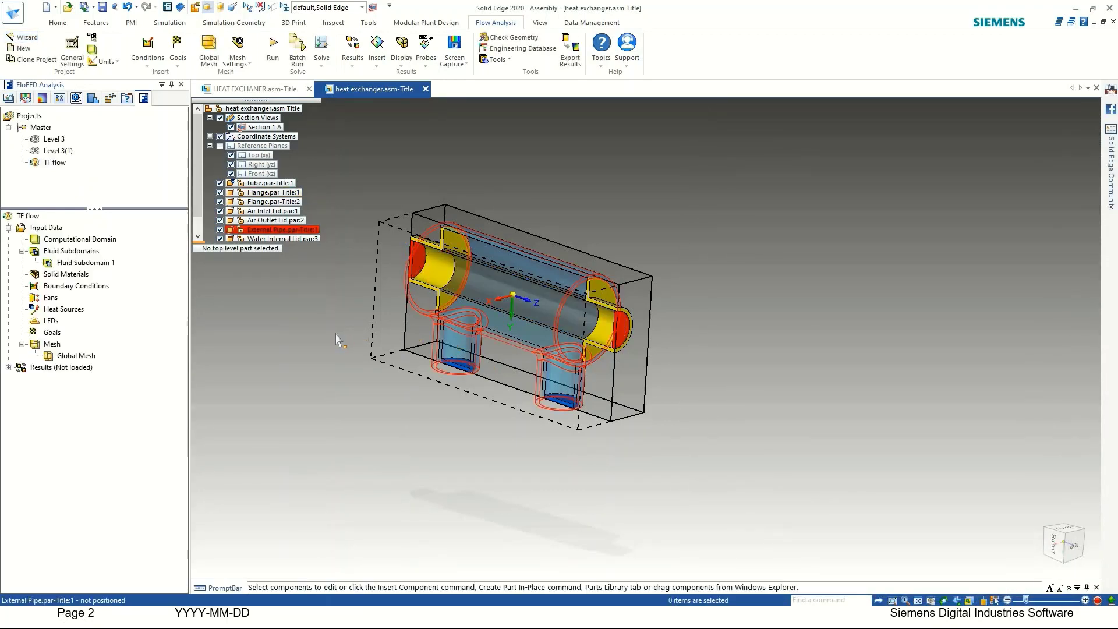
Create an Inlet Velocity boundary condition of 10 m/s on Air Outlet Lid.par:2, keeping the default thermodynamic parameters
middle_click_drag(341, 339, 317, 341)
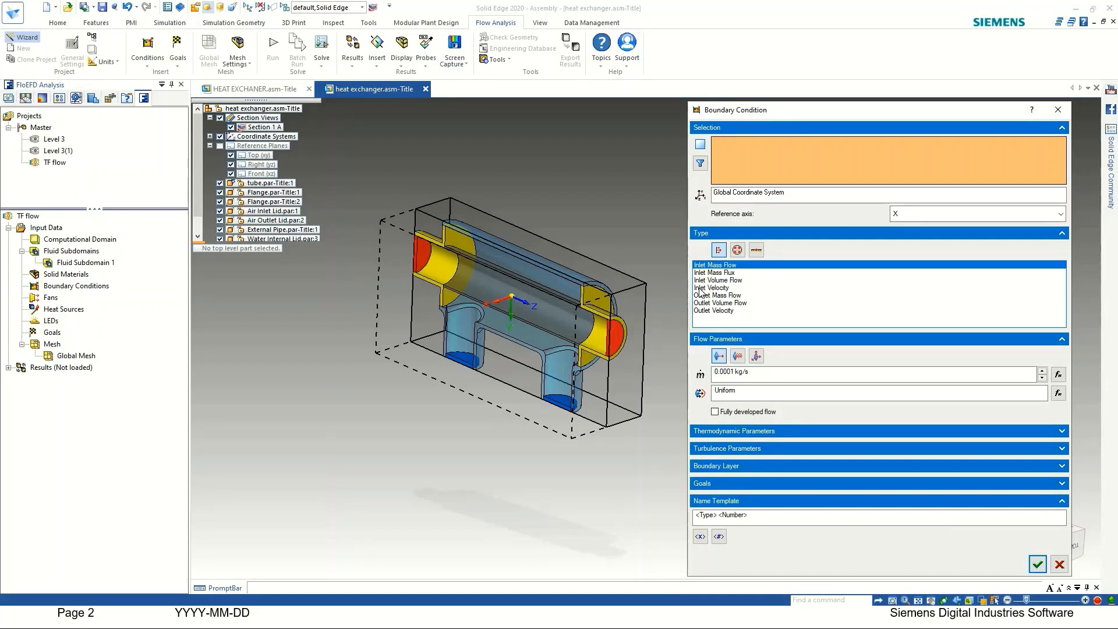
left_click(702, 288)
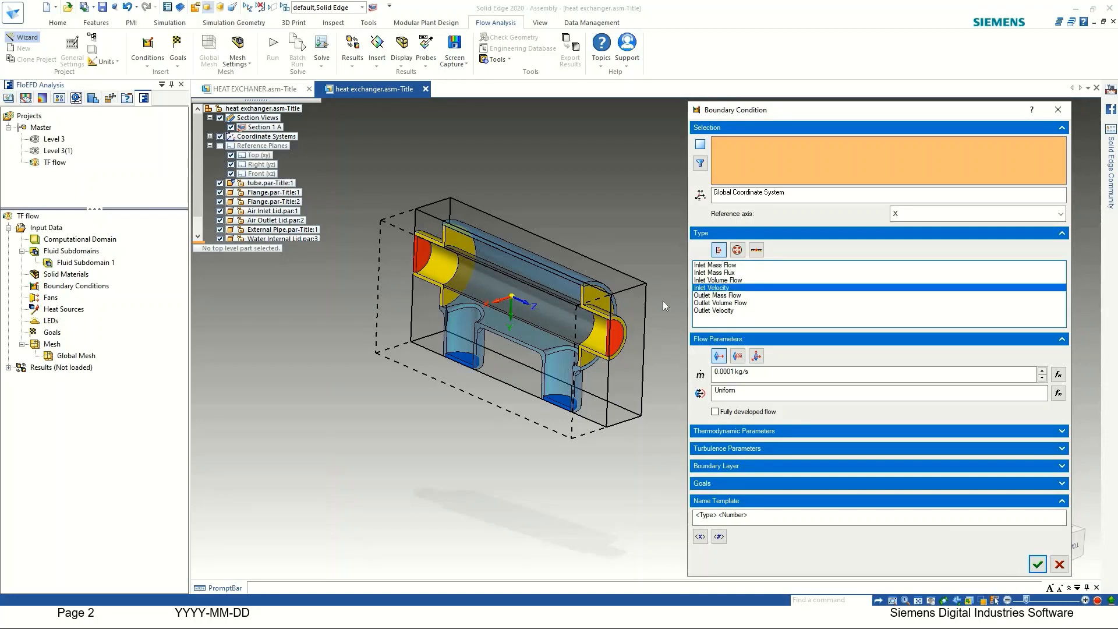
left_click(422, 256)
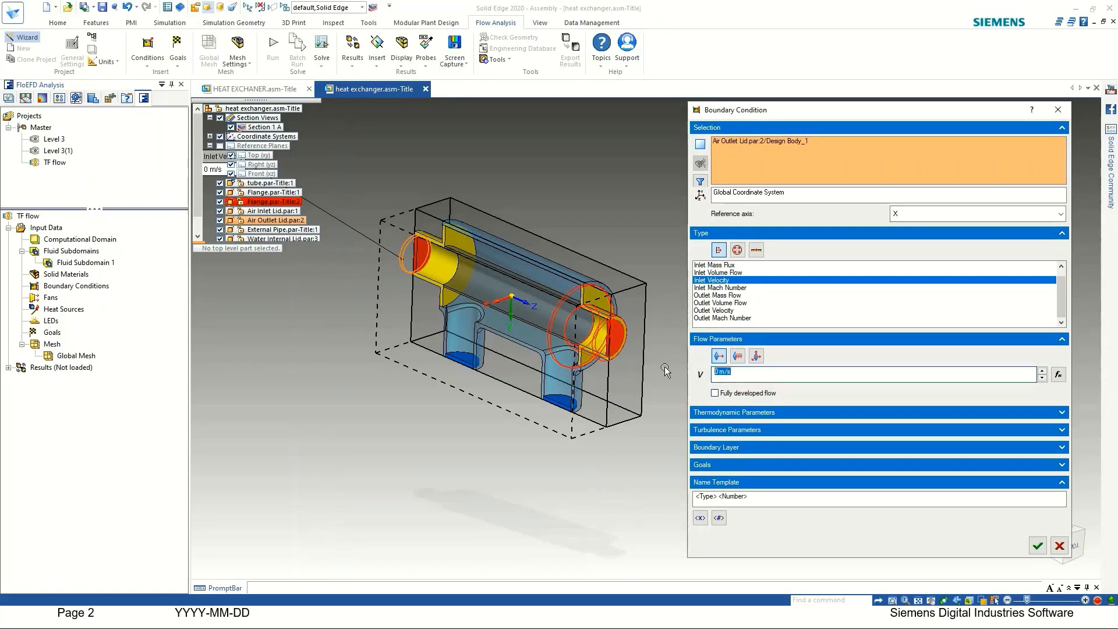
type("10")
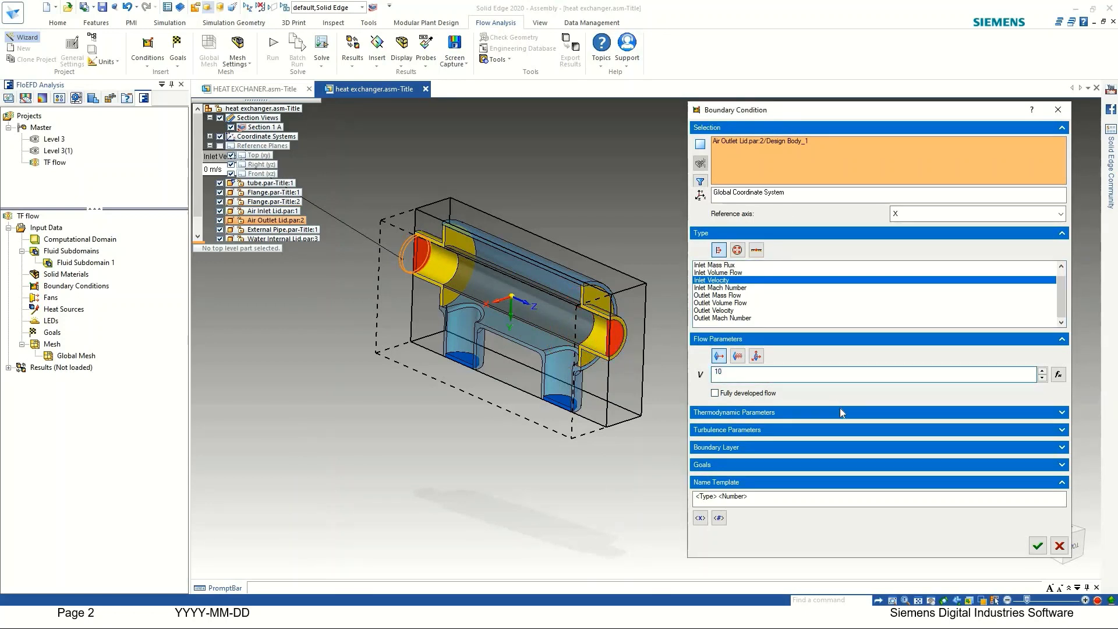
left_click(724, 411)
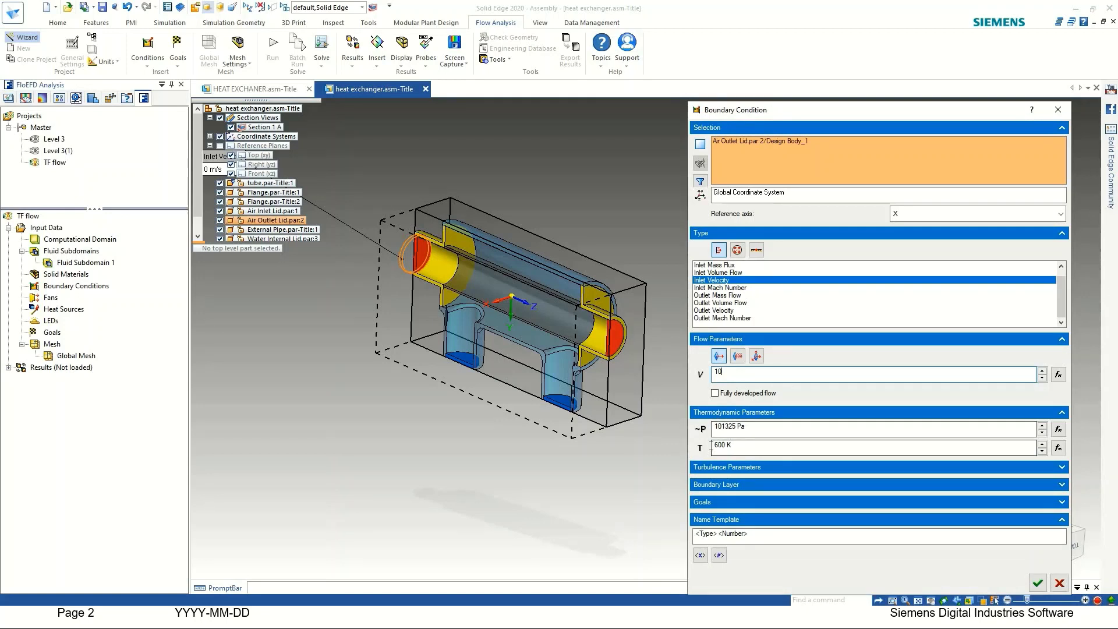
left_click(731, 446)
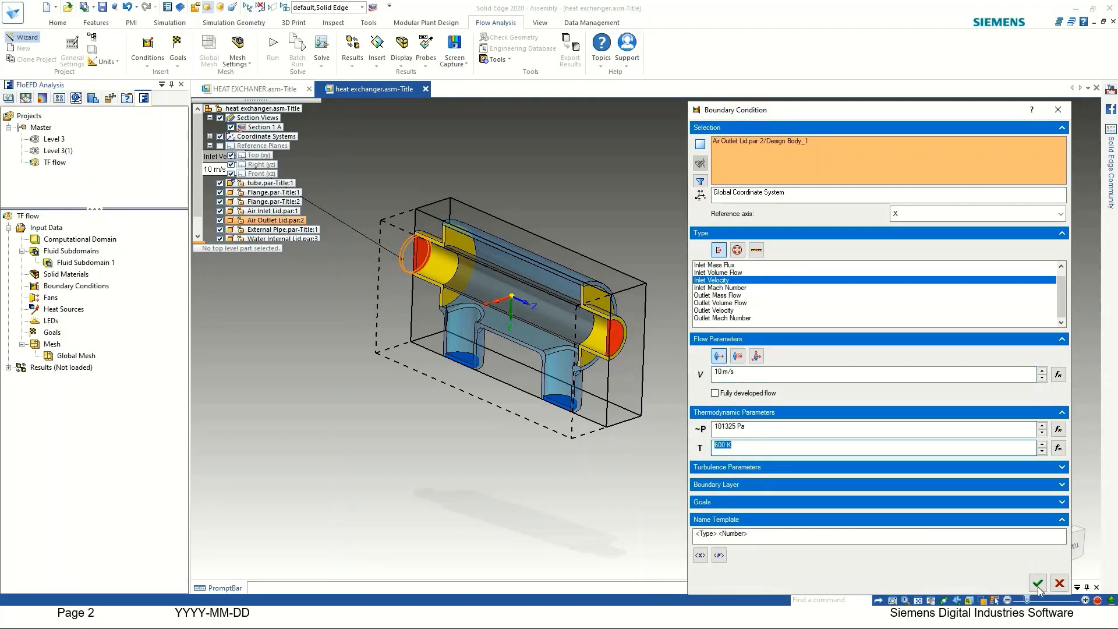
left_click(1033, 584)
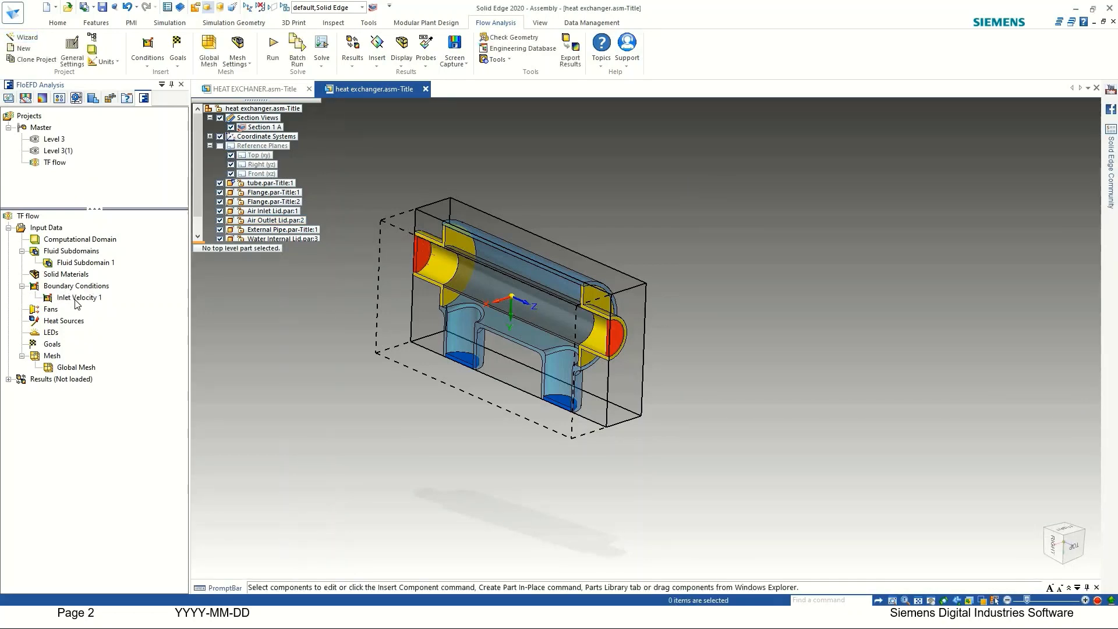
Rename the new inlet velocity boundary condition as Inlet Velocity -Air
left_click(76, 298)
left_click(81, 297)
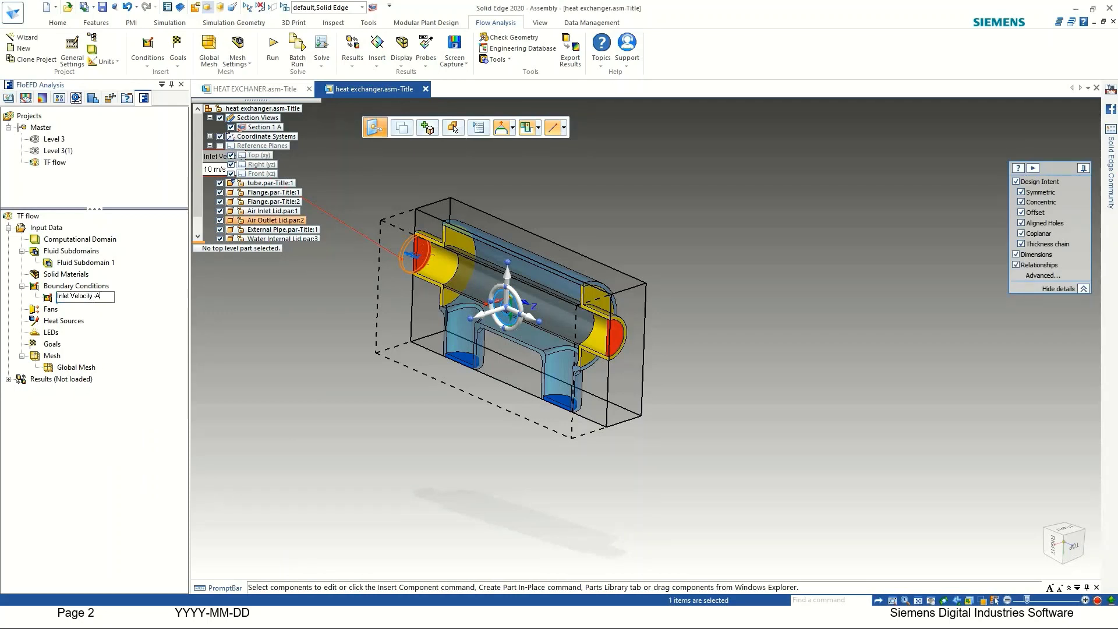
type("-Air")
left_click(211, 322)
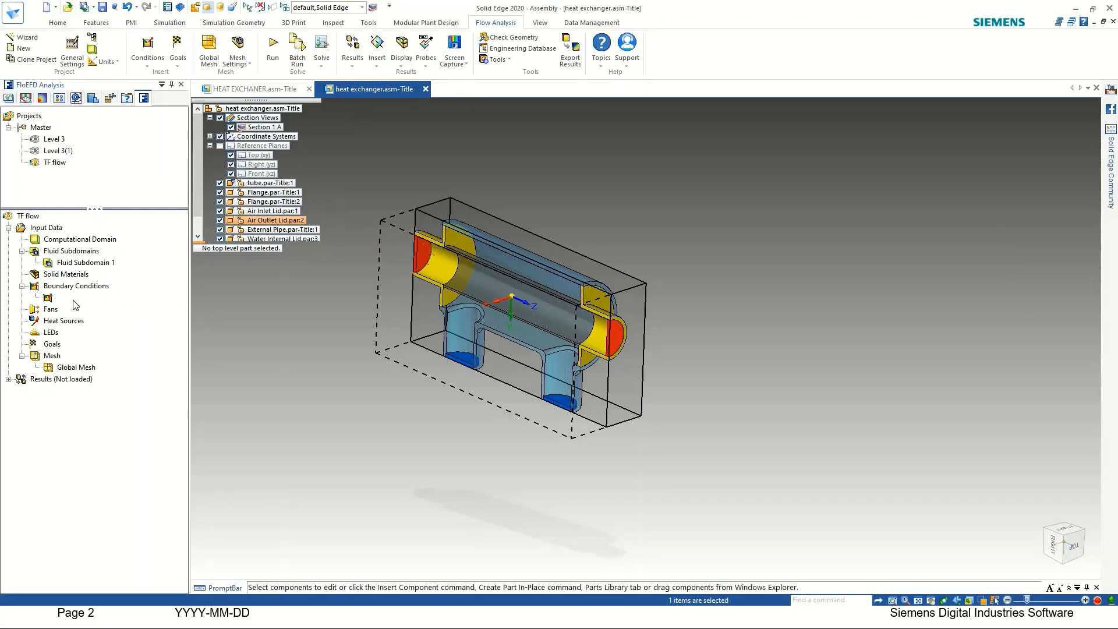
left_click(93, 298)
Create a Static Pressure boundary condition on the inner face of Air Inlet Lid.par:1, keeping 101325 Pa and 600 K
right_click(71, 286)
left_click(97, 297)
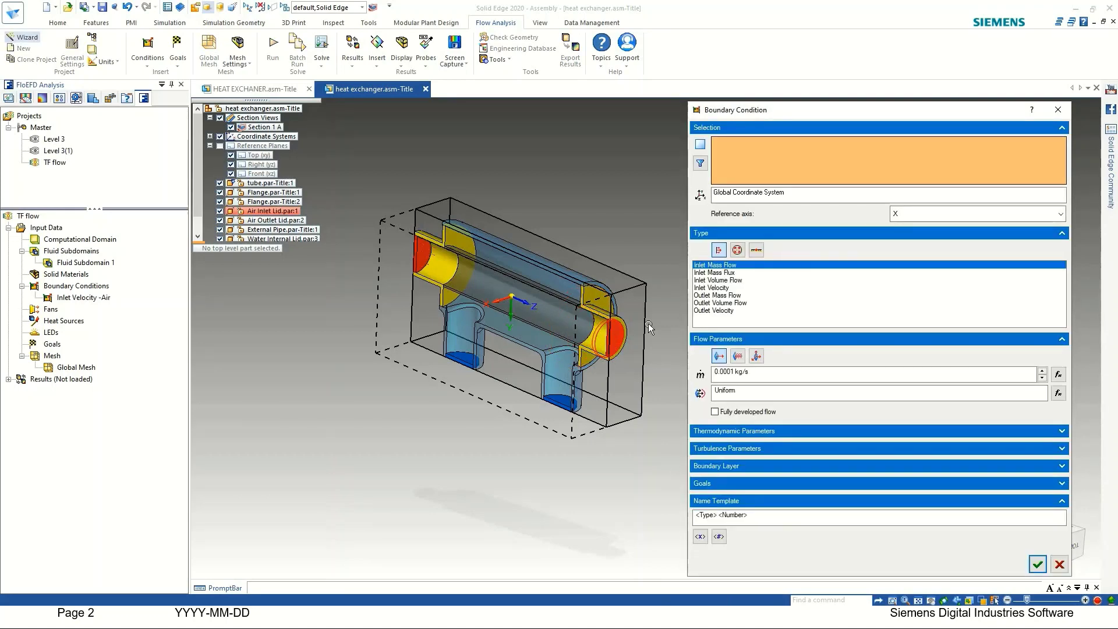
middle_click_drag(649, 327, 621, 283)
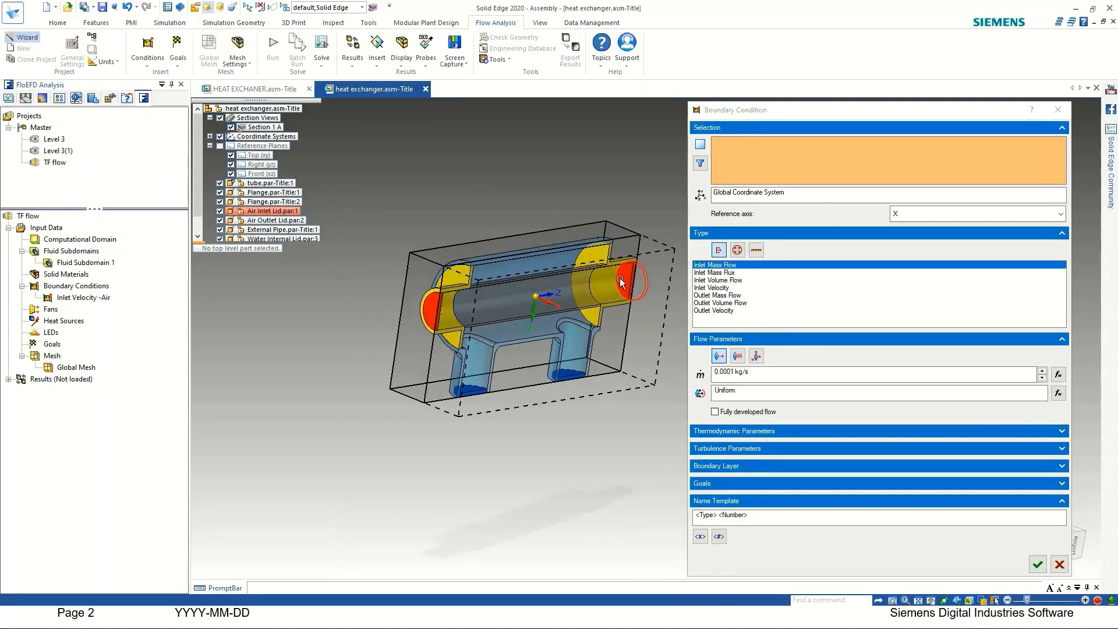
left_click(621, 282)
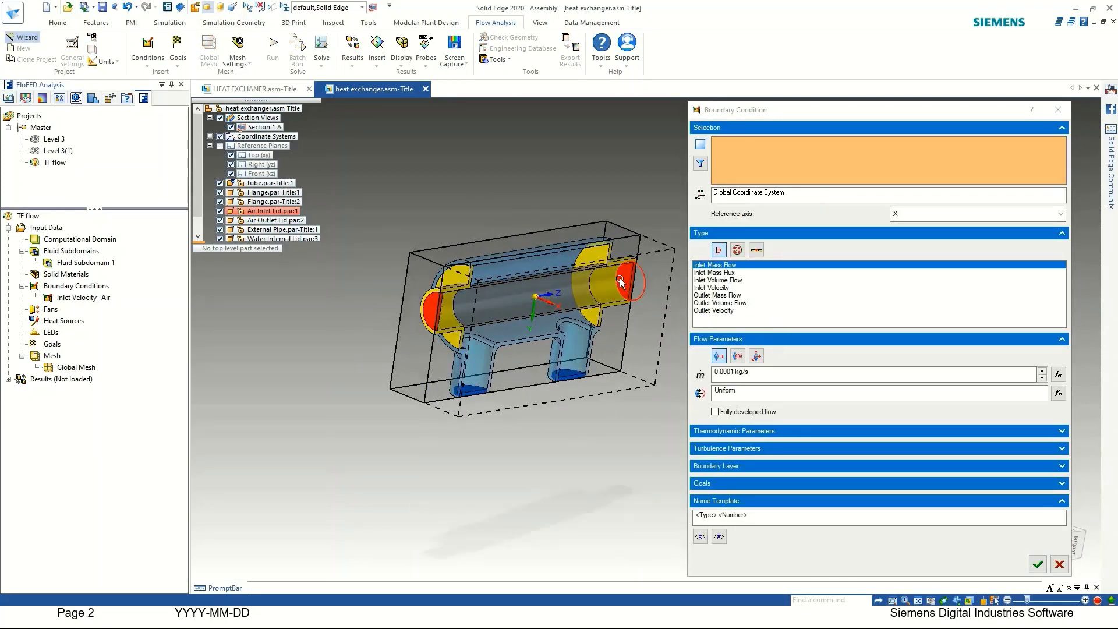
left_click(736, 251)
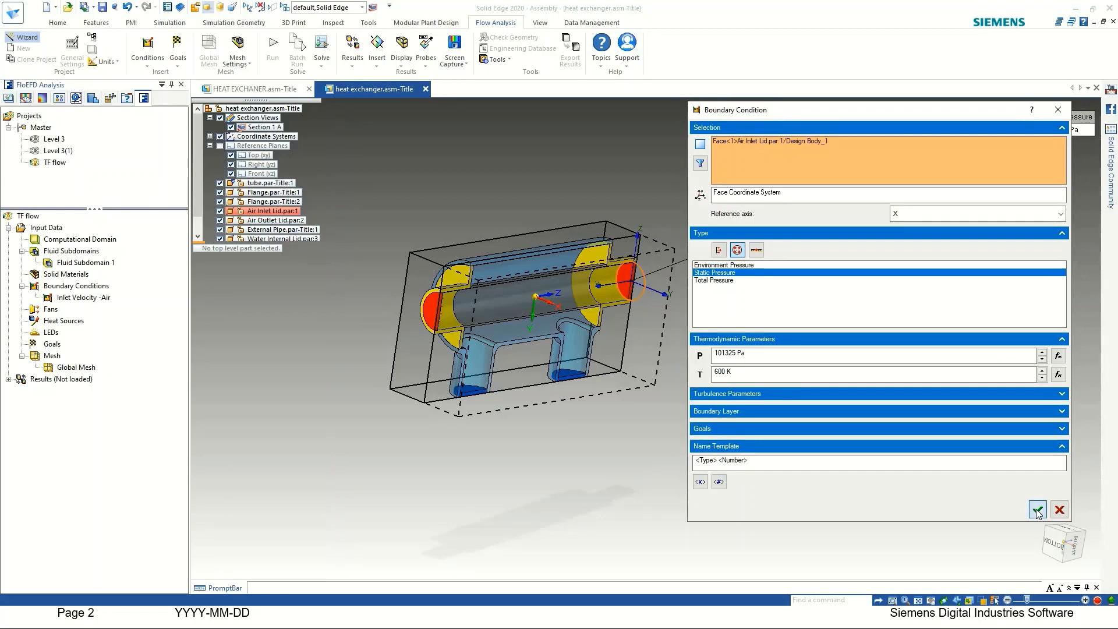
left_click(1037, 510)
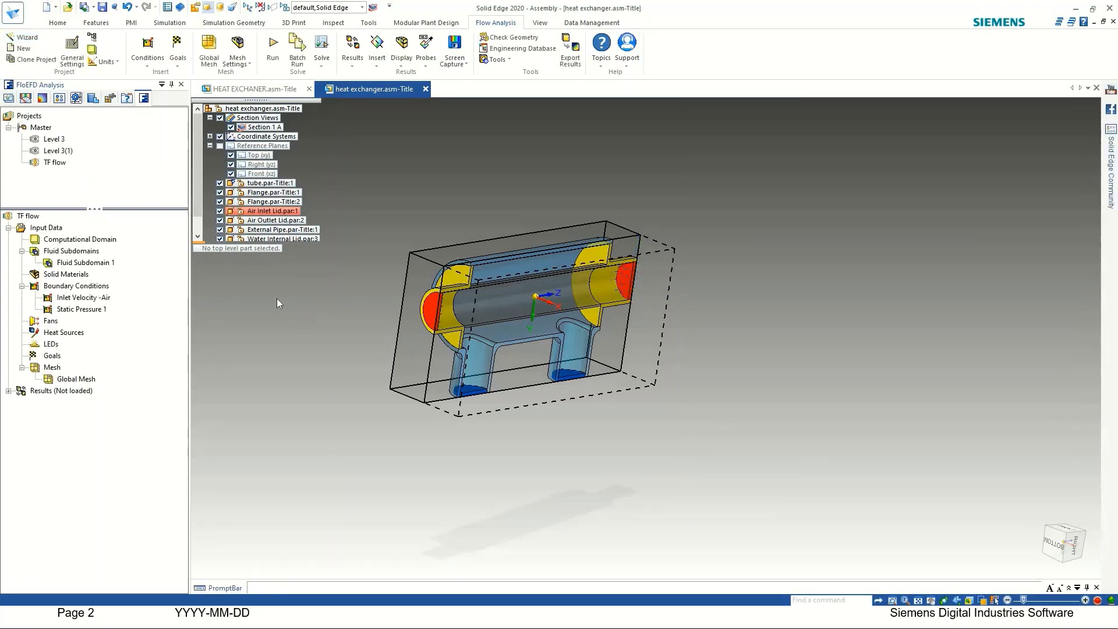
Create an Inlet Velocity boundary condition of 10 m/s on Water Internal Lid.par:3
right_click(56, 287)
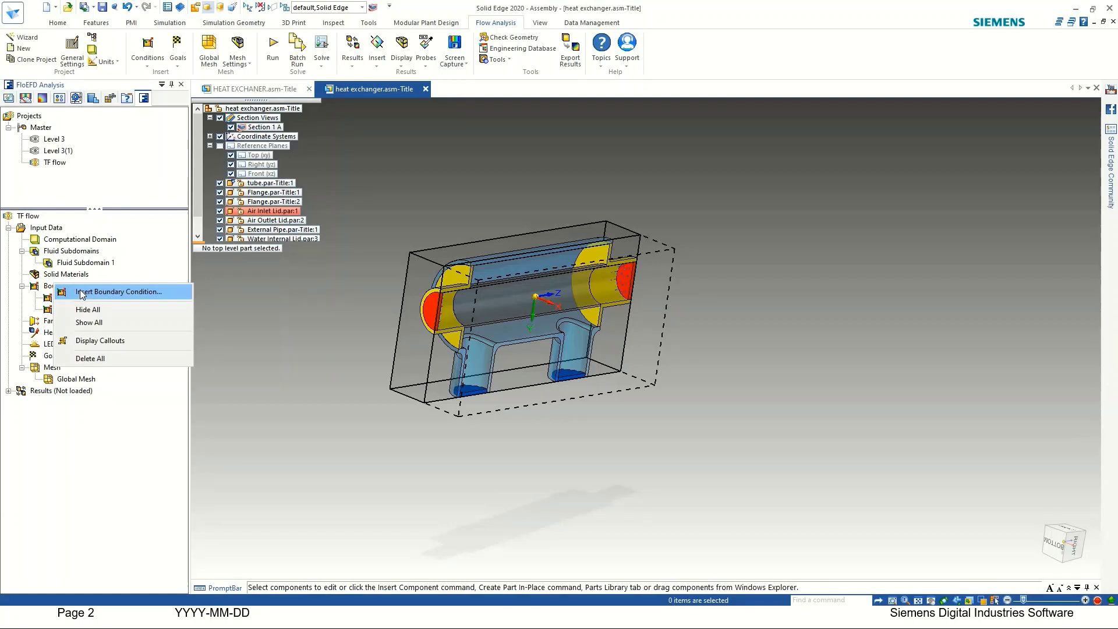
left_click(81, 293)
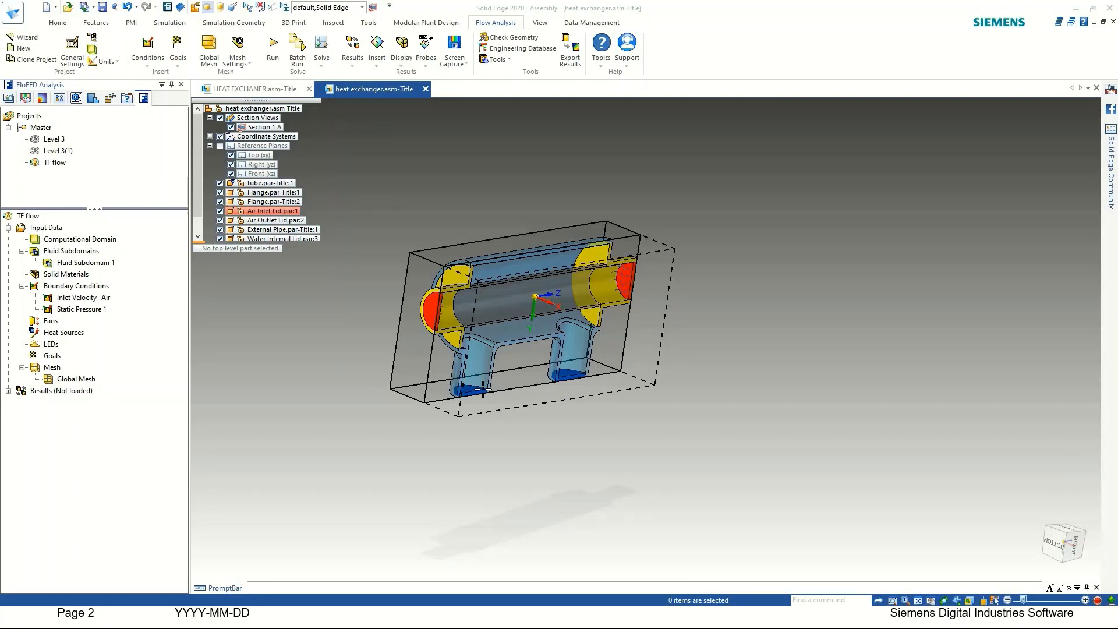
scroll(472, 393, "up", 3)
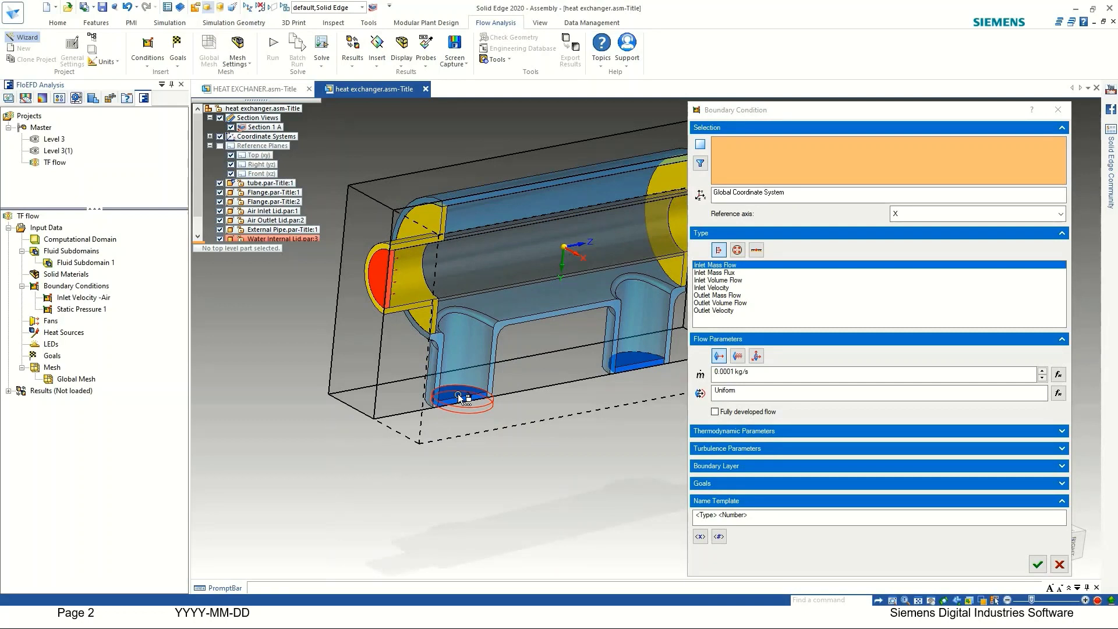
left_click(460, 399)
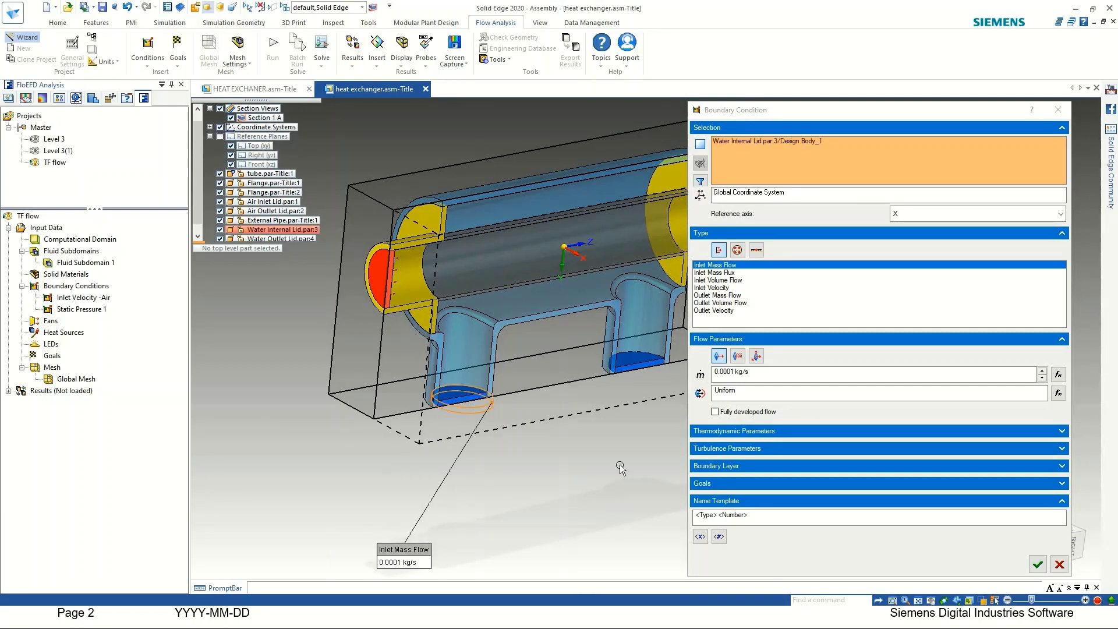
left_click(712, 287)
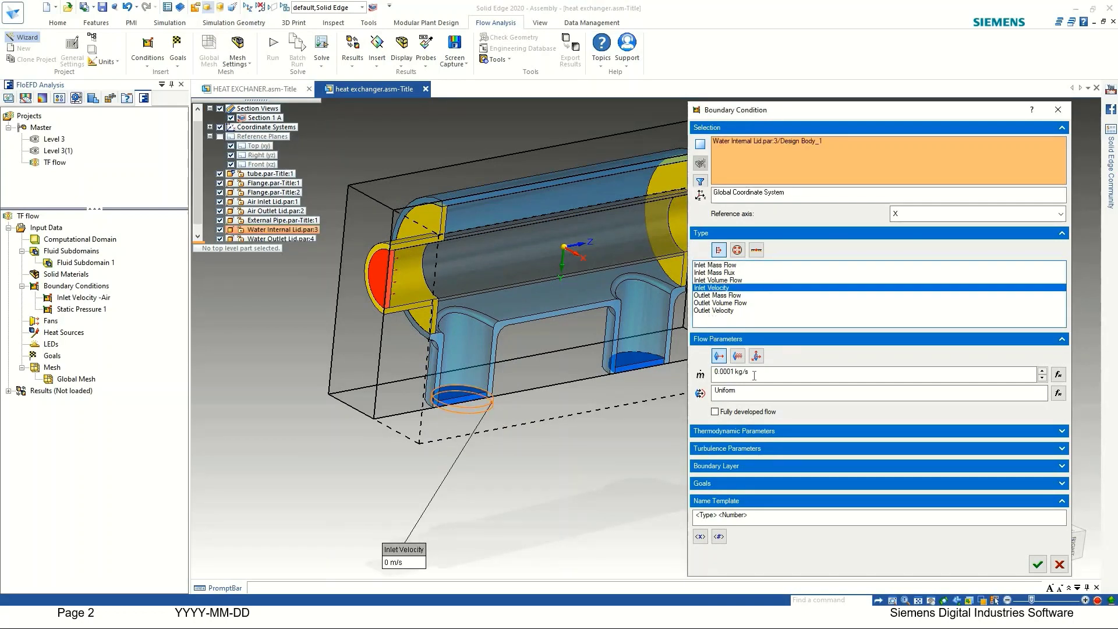
left_click_drag(736, 373, 694, 373)
type("10")
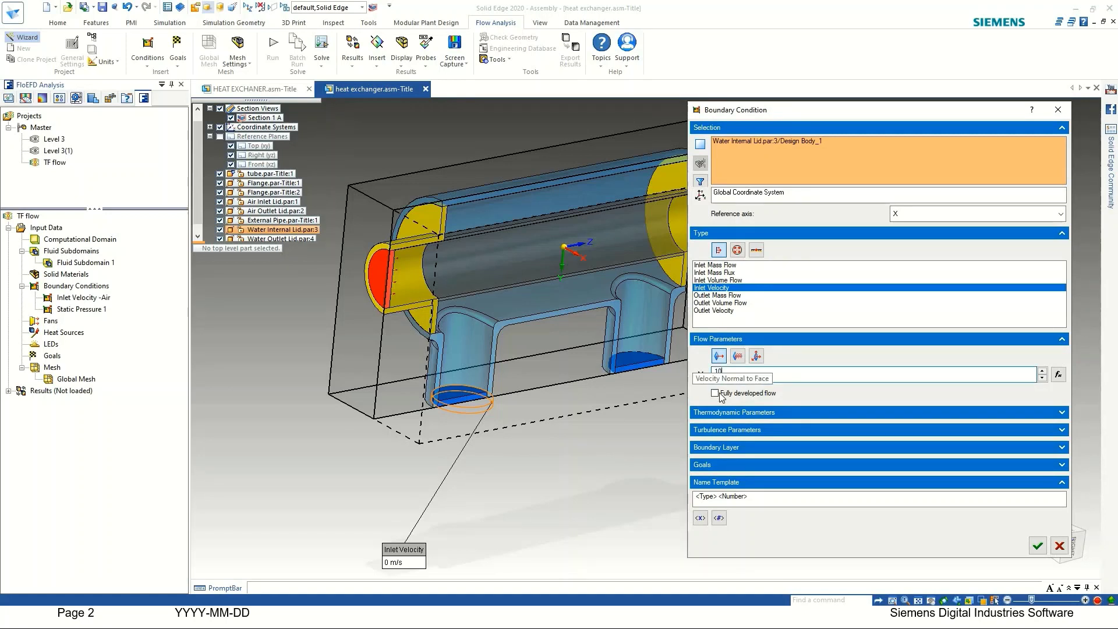
left_click(1037, 546)
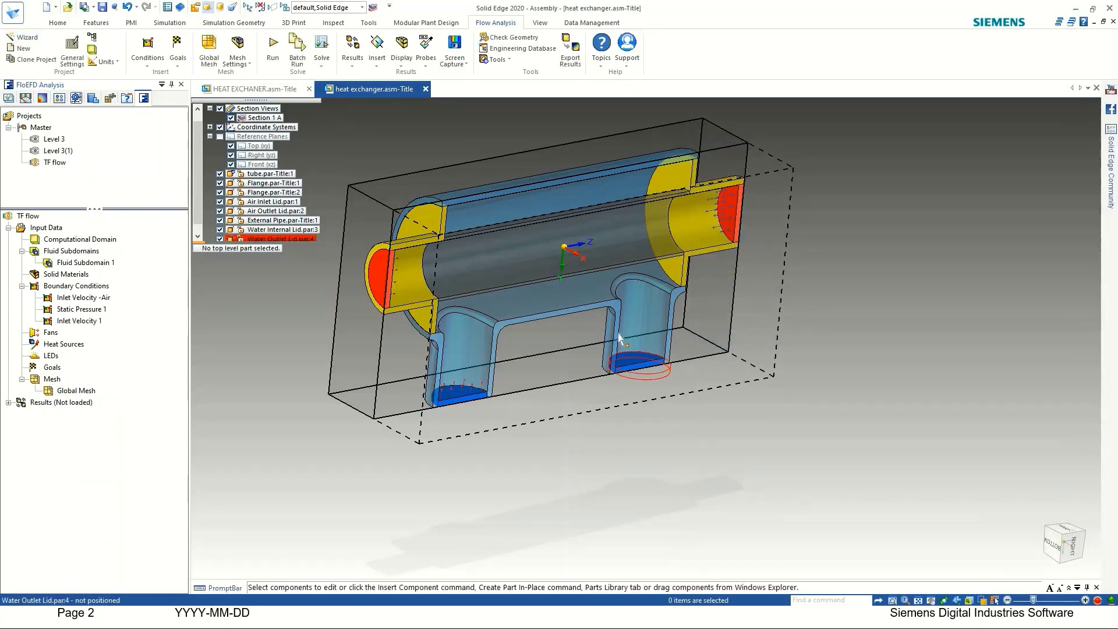
Rename the water inlet velocity boundary condition as Inlet Velocity _Water
scroll(625, 326, "up", 3)
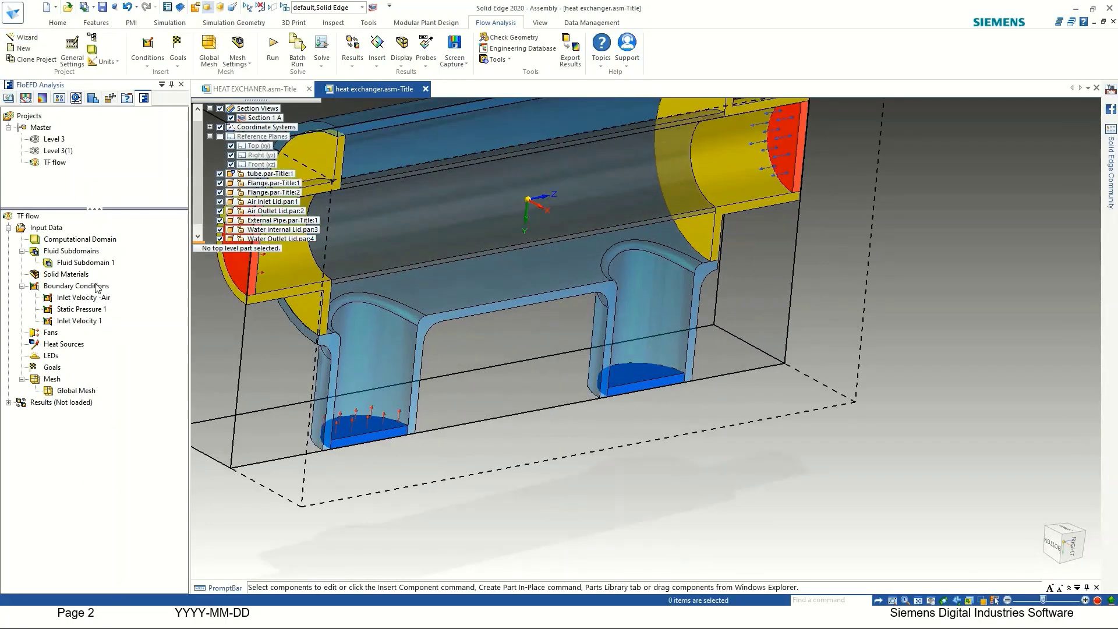
left_click(83, 321)
key("Escape")
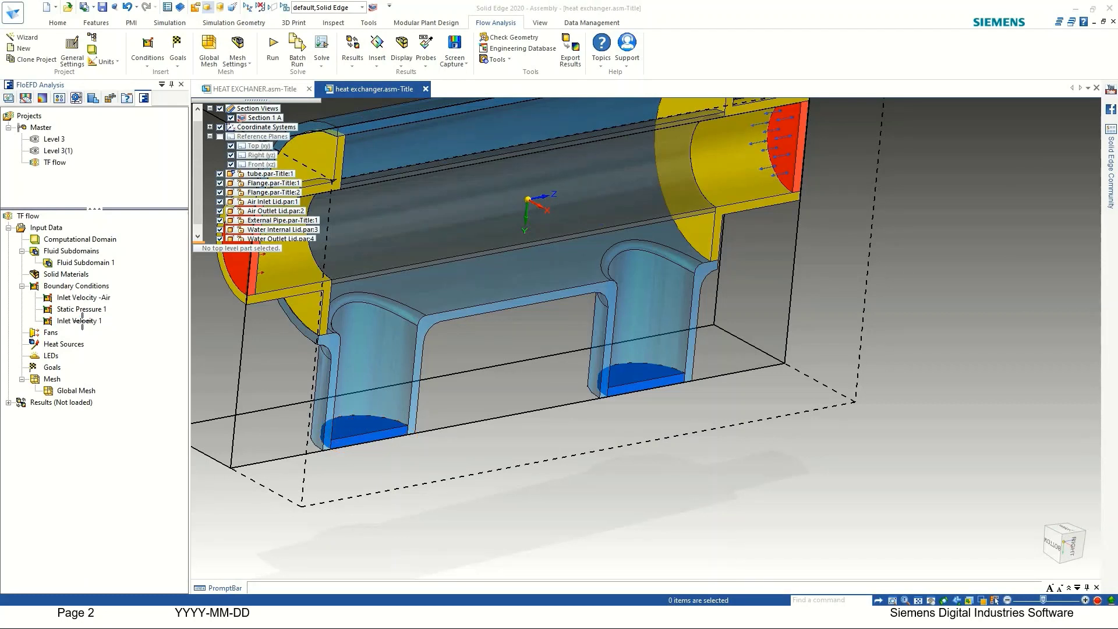
double_click(82, 321)
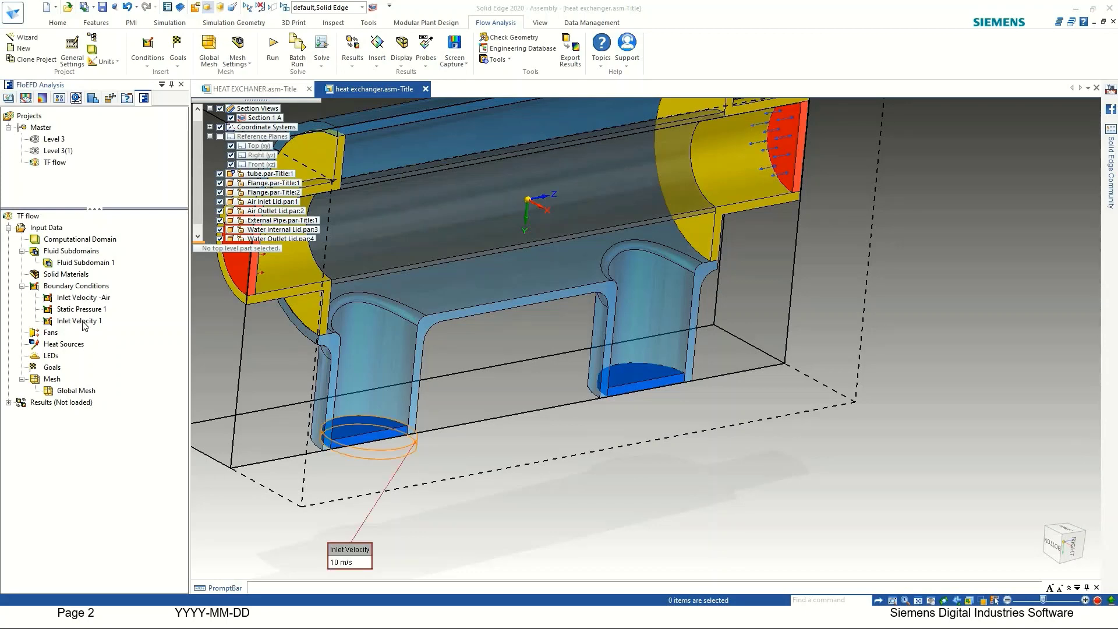
left_click(1058, 110)
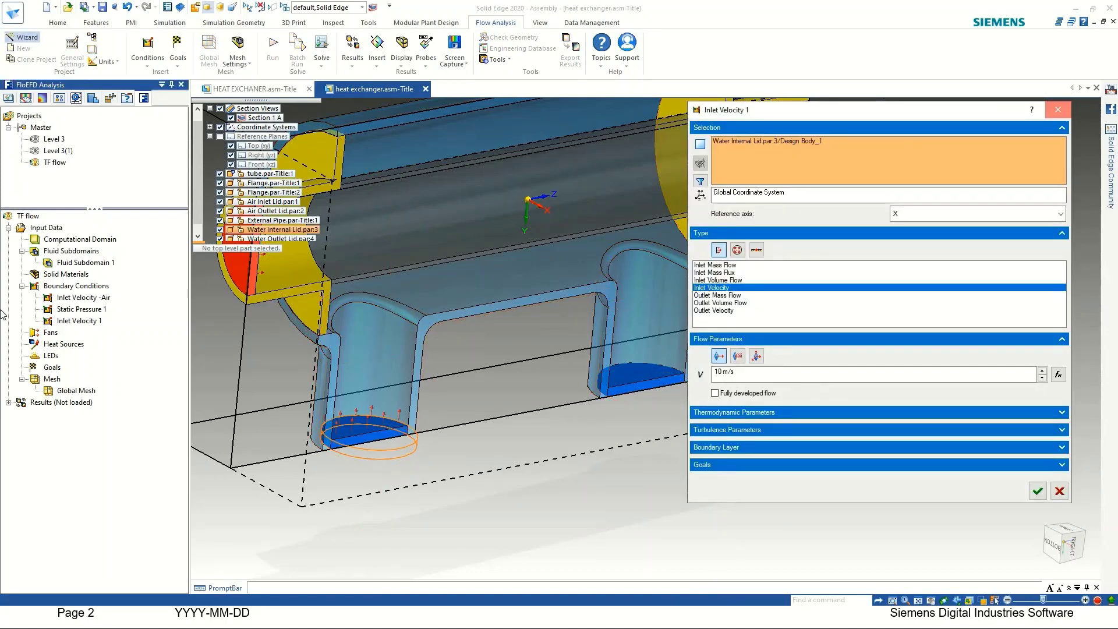
left_click(69, 322)
right_click(69, 322)
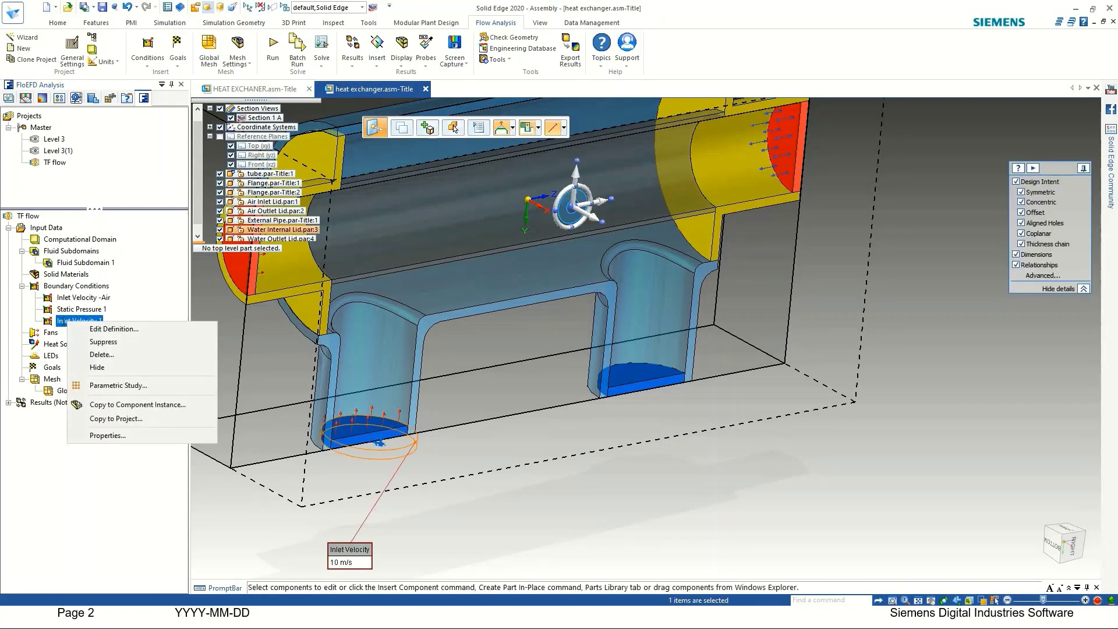
left_click(98, 321)
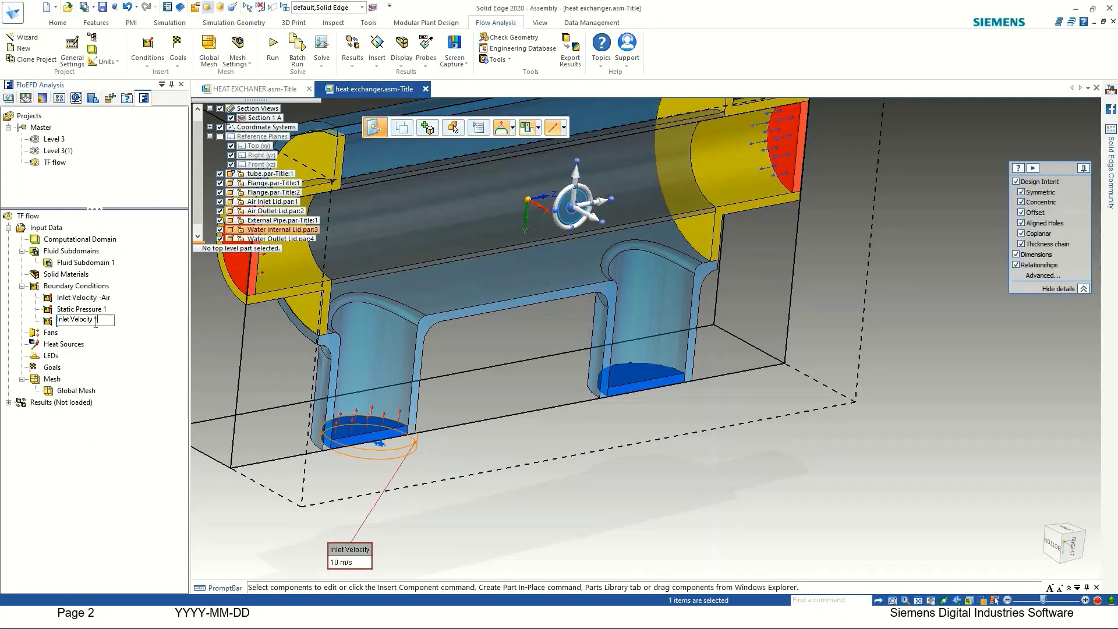
key("BackSpace")
left_click(541, 492)
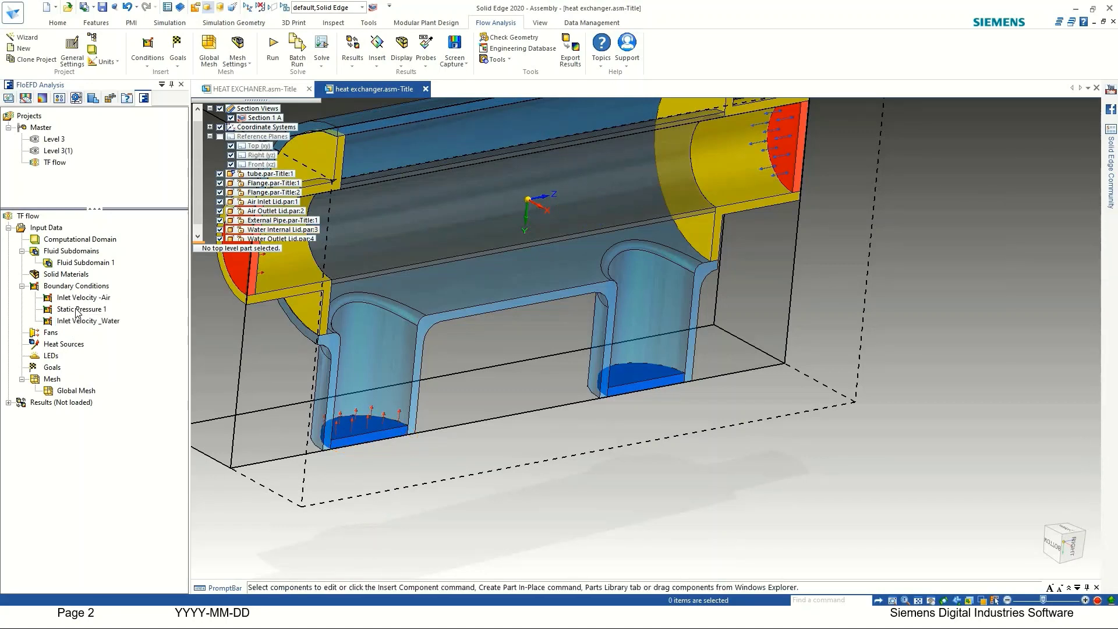
scroll(525, 516, "down", 2)
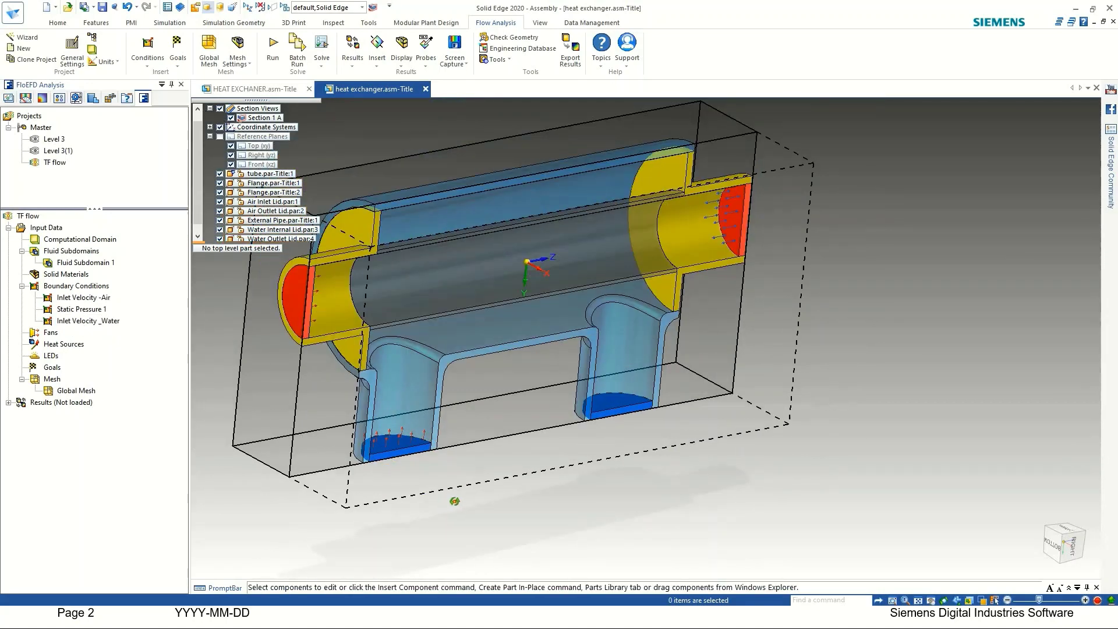
middle_click_drag(454, 502, 441, 500)
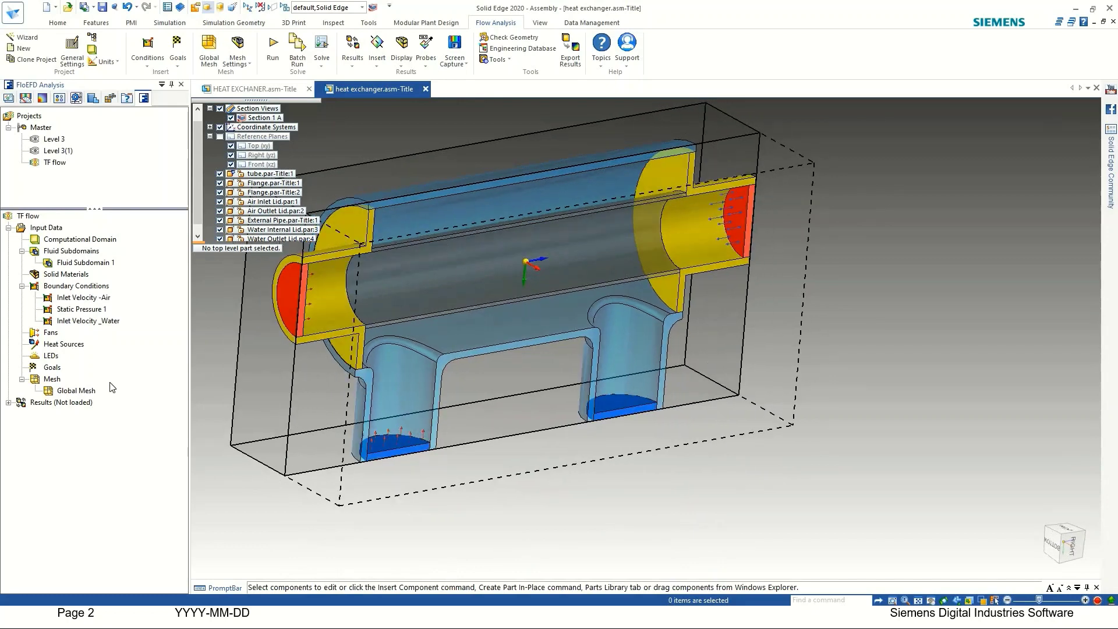
left_click(80, 321)
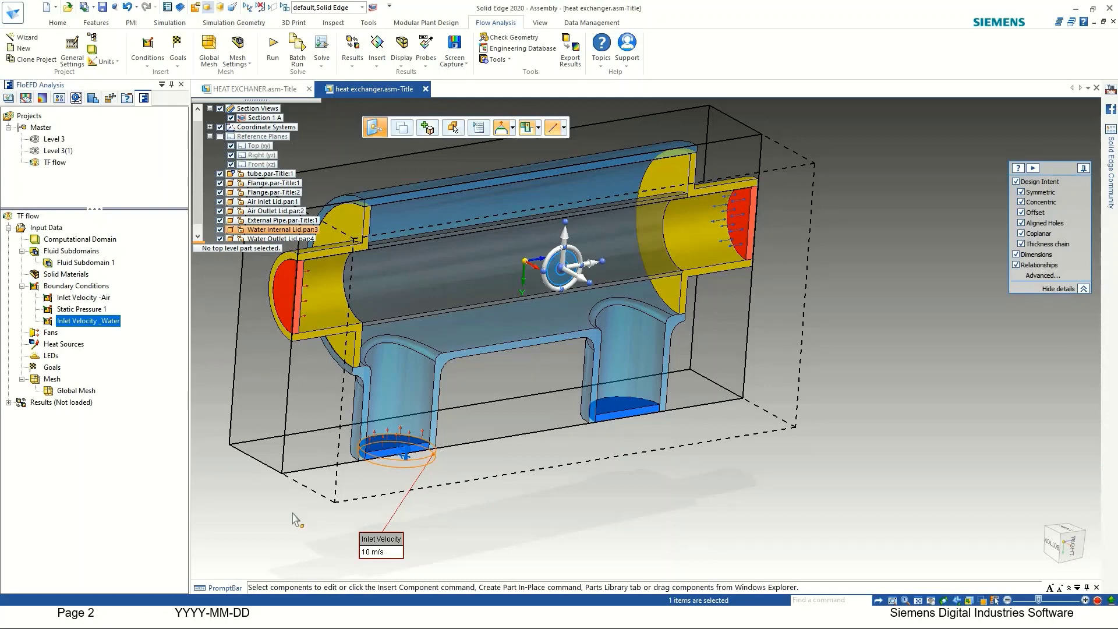
left_click(261, 540)
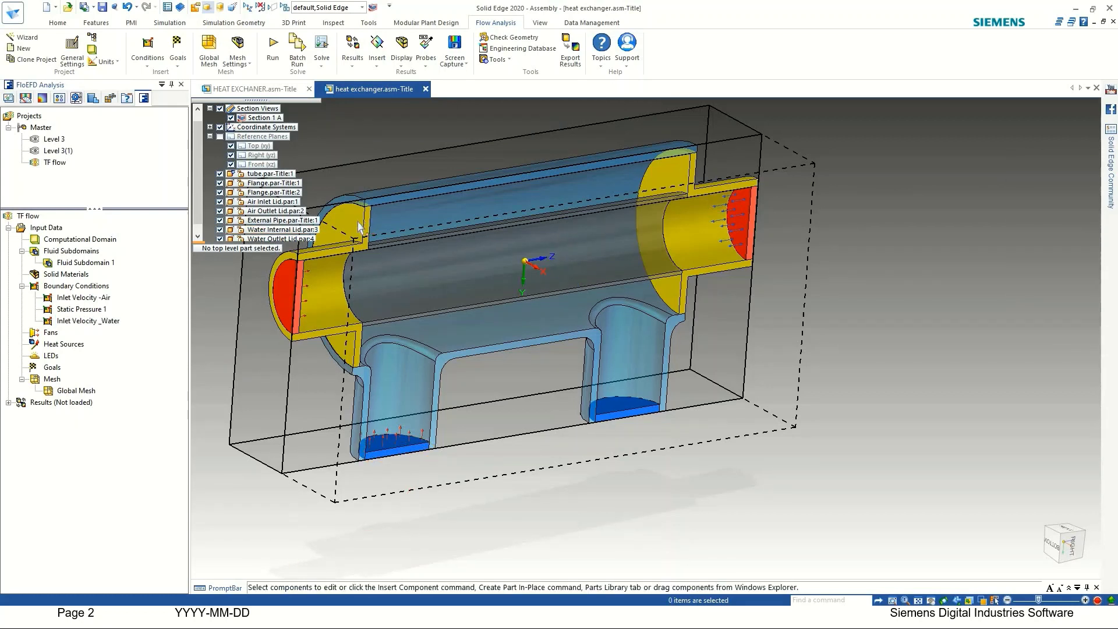
Create a Static Pressure boundary condition on the inner planar face of Water Outlet Lid.par:4, keeping 101325 Pa and 293.2 K
right_click(109, 288)
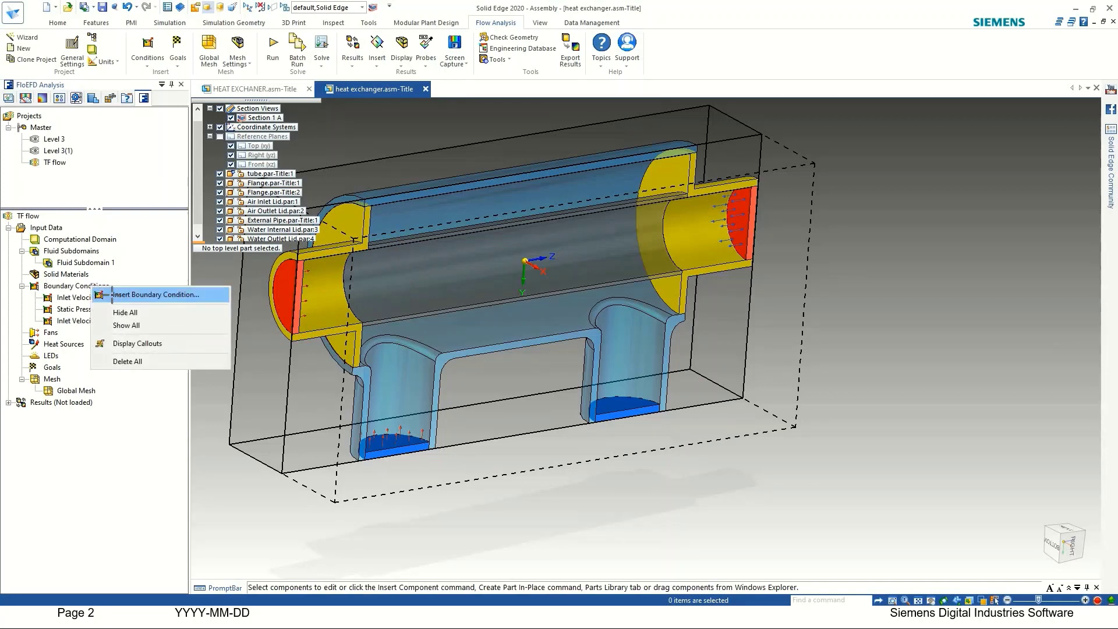
left_click(134, 294)
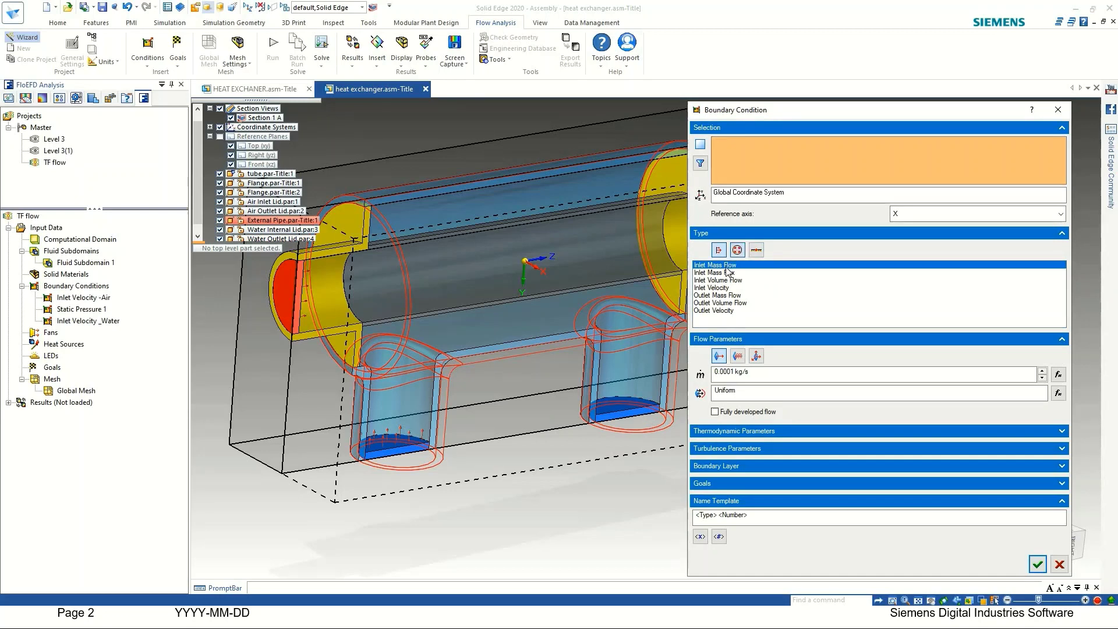
left_click(738, 250)
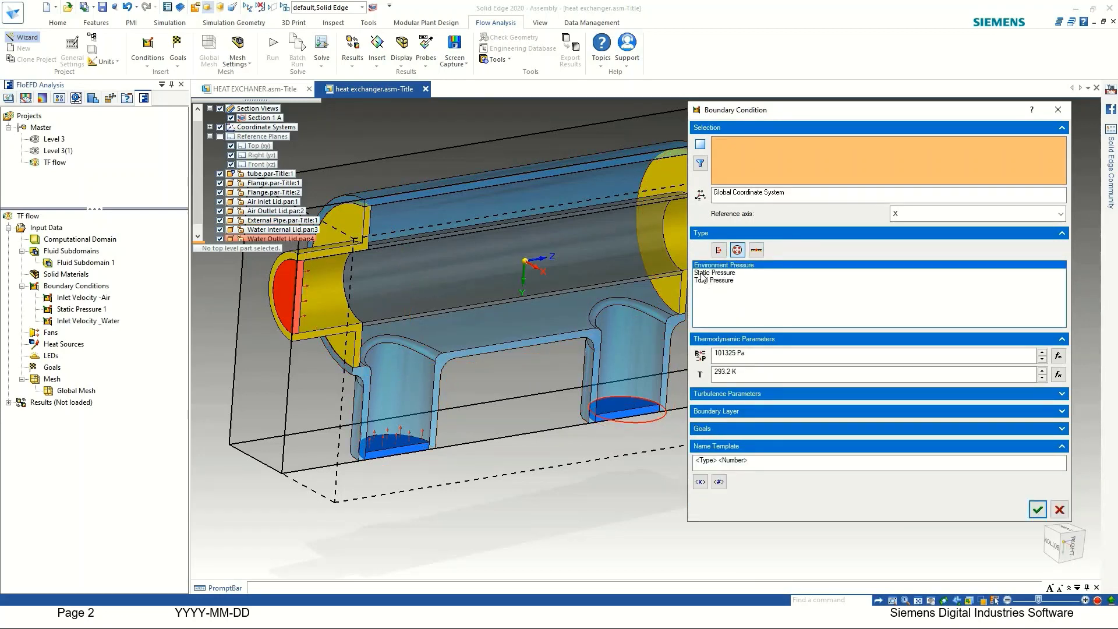
key("Down")
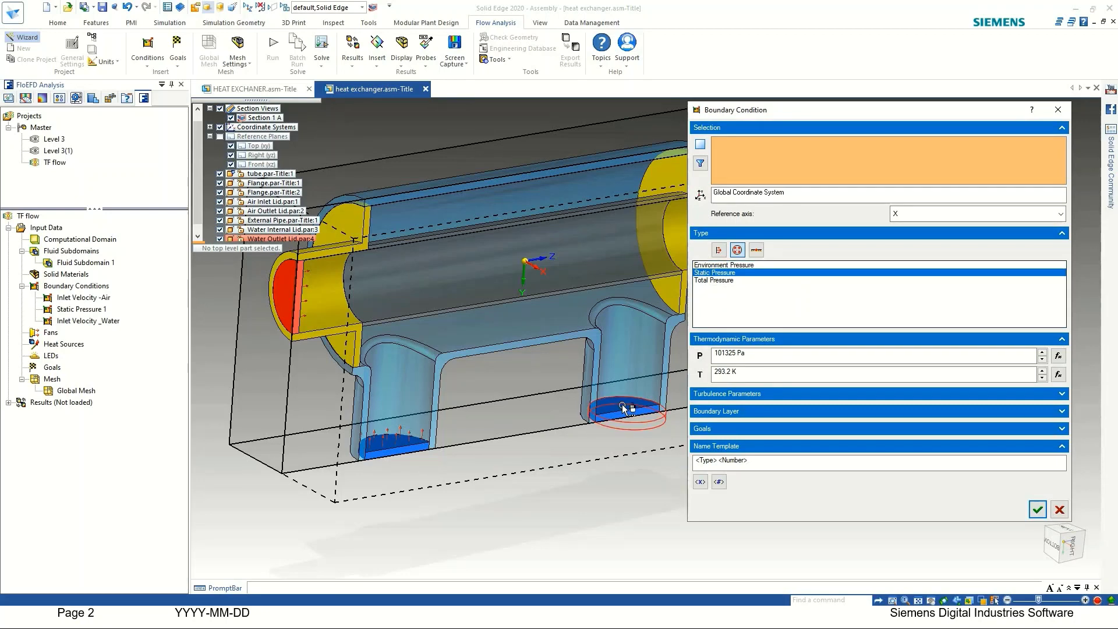
left_click(623, 408)
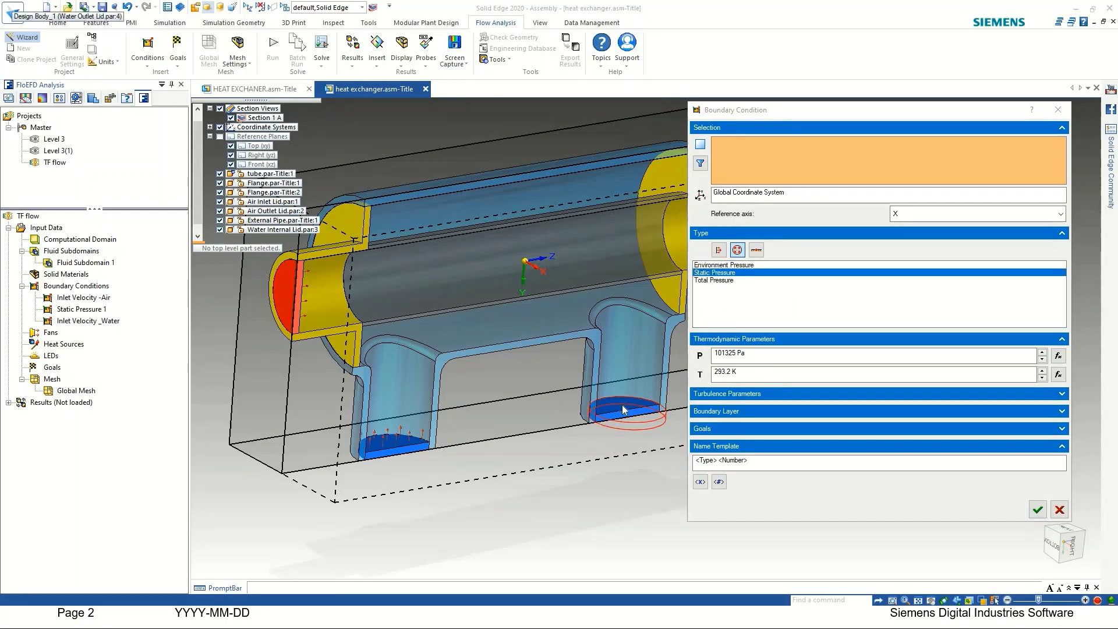
right_click(623, 408)
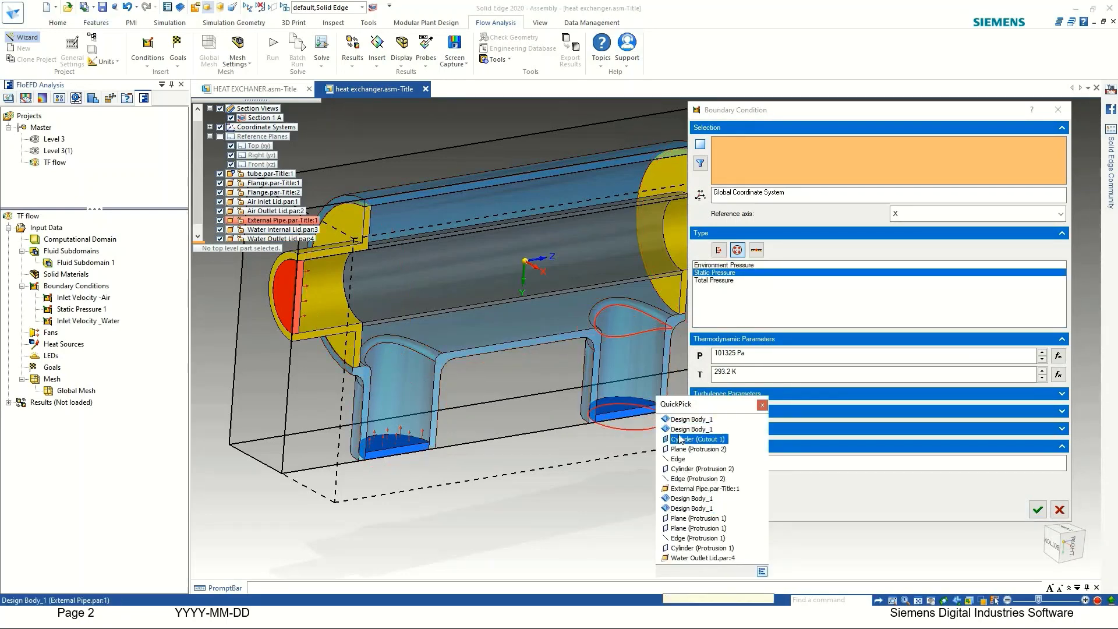
left_click(696, 518)
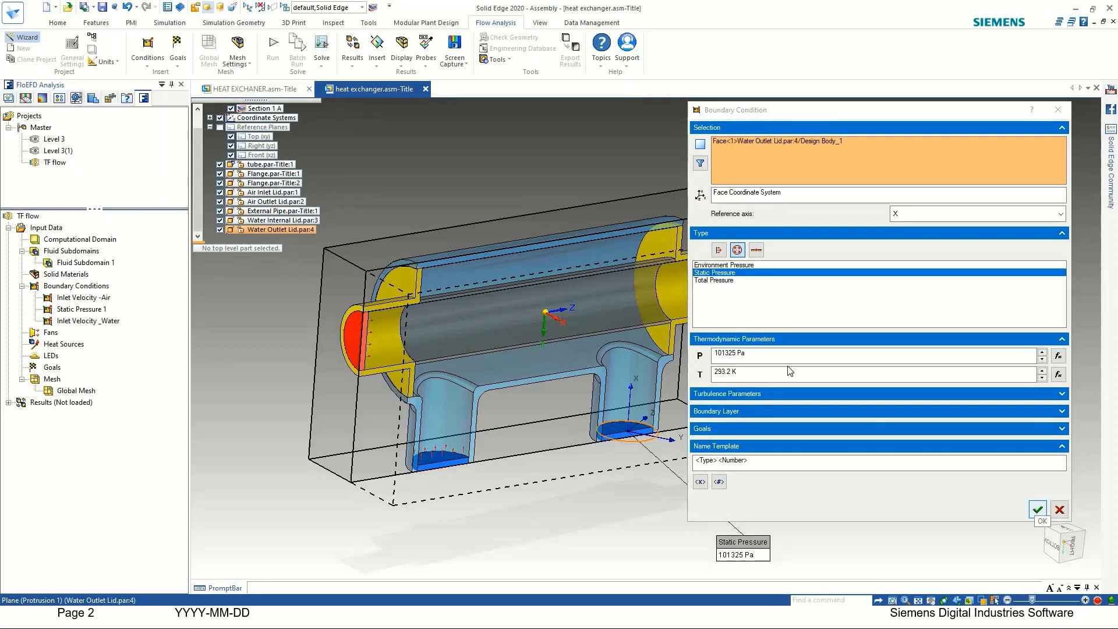
left_click_drag(741, 372, 706, 381)
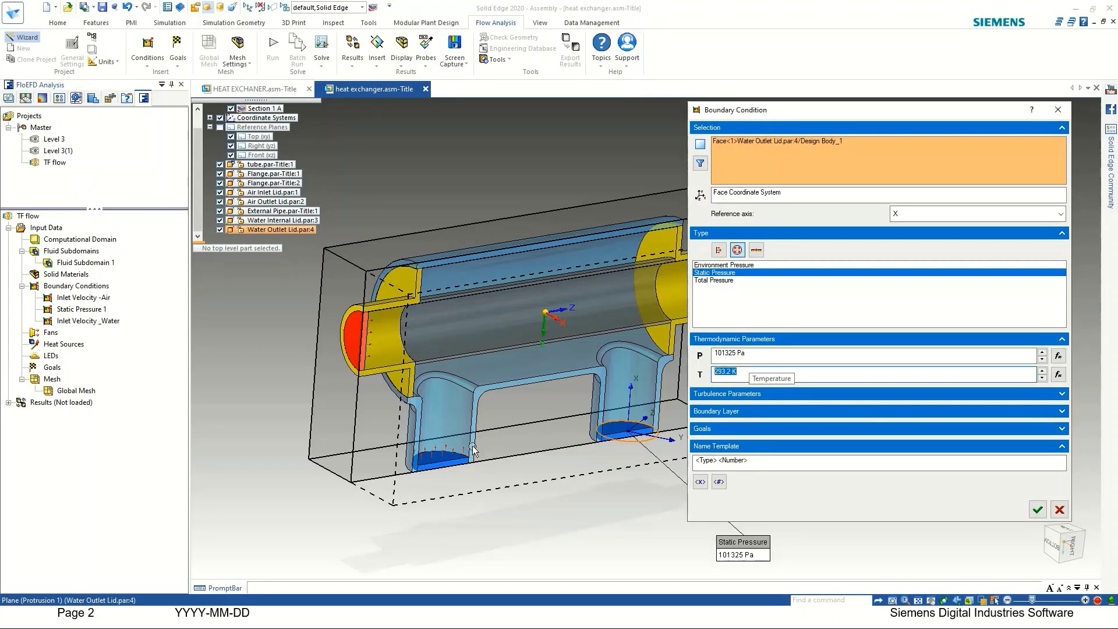
double_click(738, 374)
left_click(1039, 510)
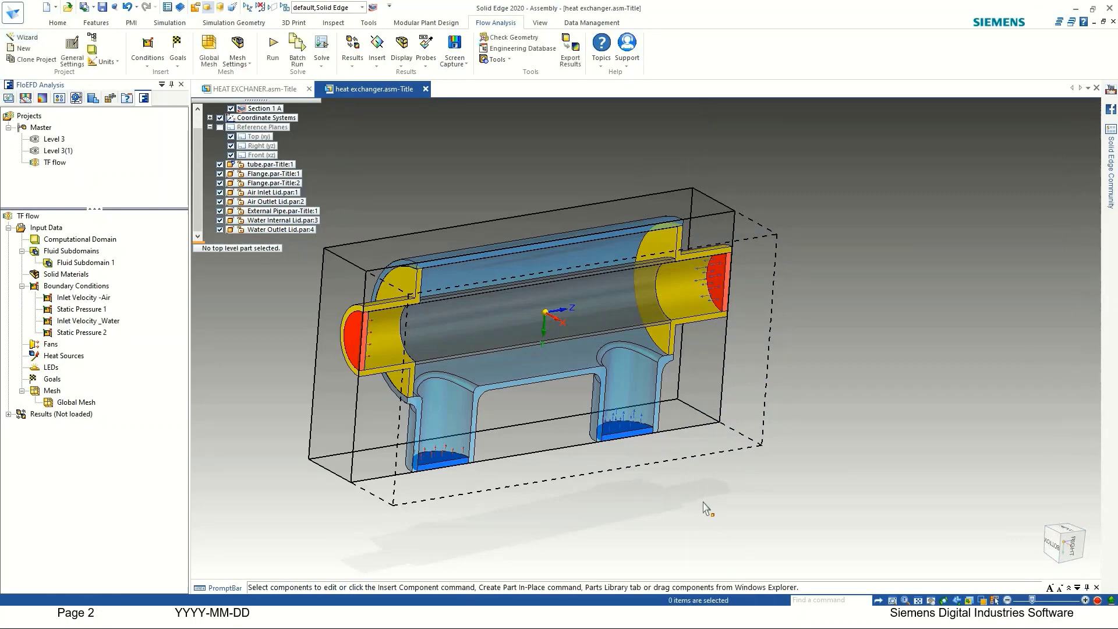
middle_click_drag(600, 472, 717, 482)
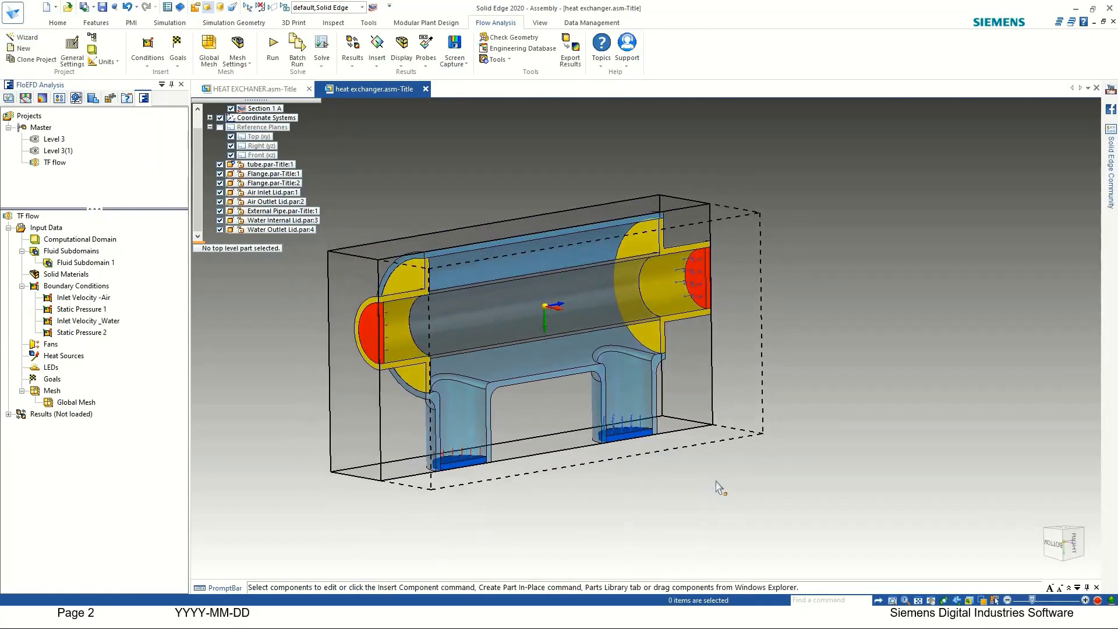
scroll(717, 482, "down", 2)
scroll(410, 421, "up", 4)
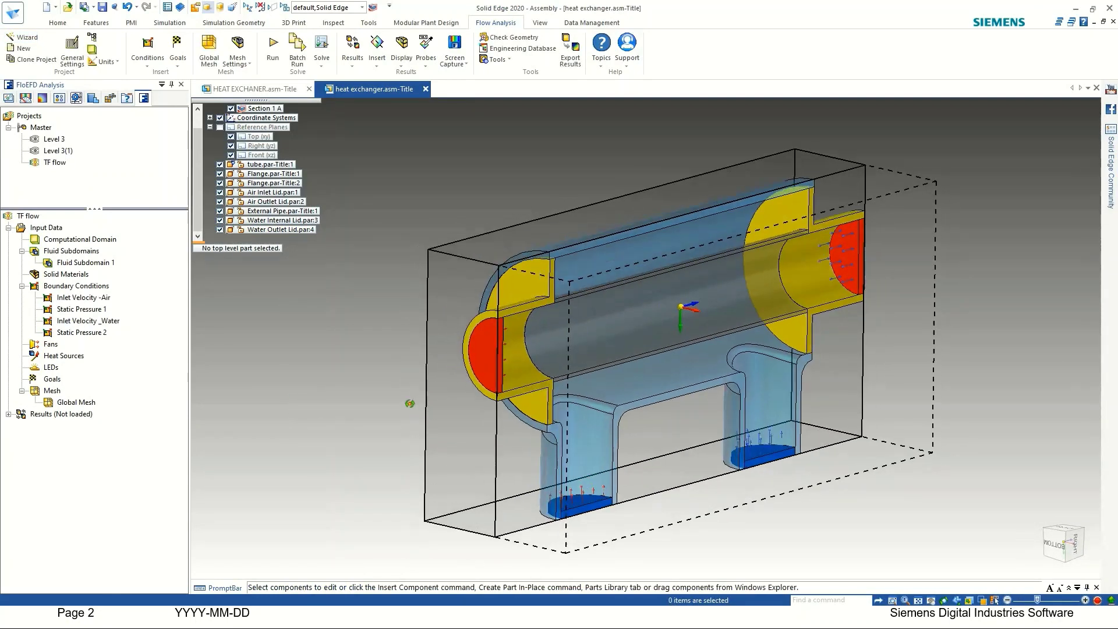
middle_click_drag(410, 421, 398, 381)
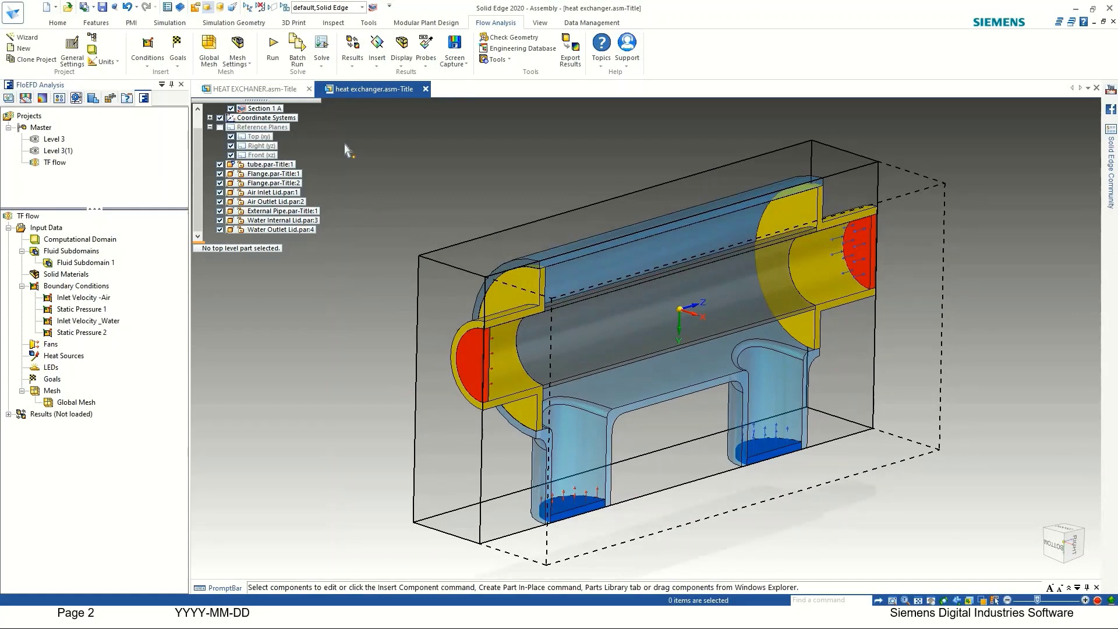
Activate the Level 3 project and view its temperature cut plot from the side
left_click(272, 46)
left_click(50, 141)
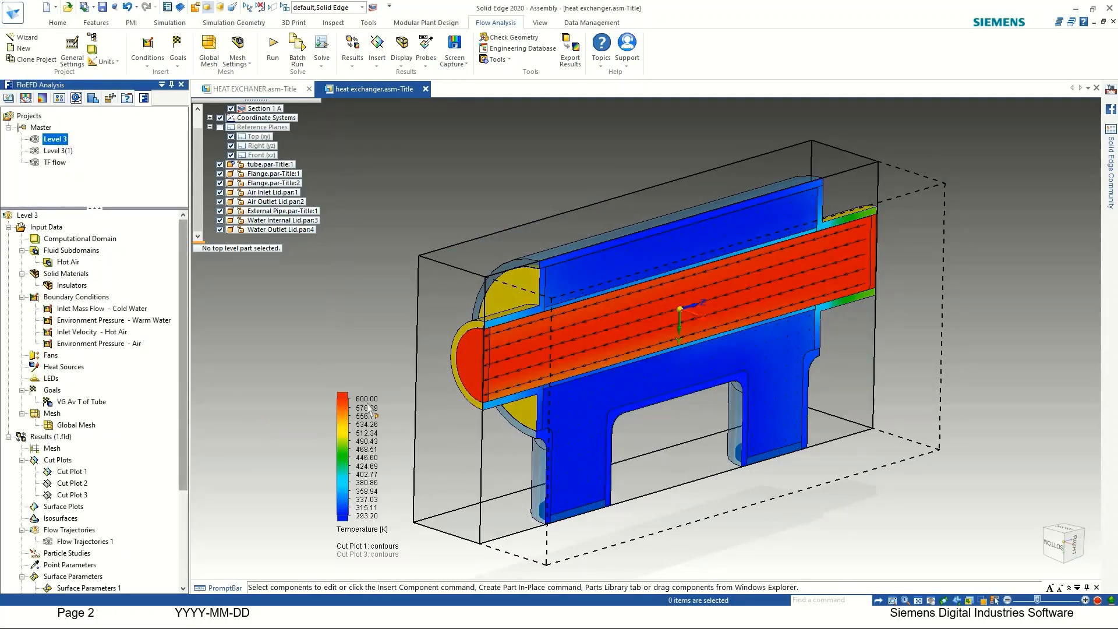
middle_click_drag(371, 411, 311, 351)
left_click(1068, 540)
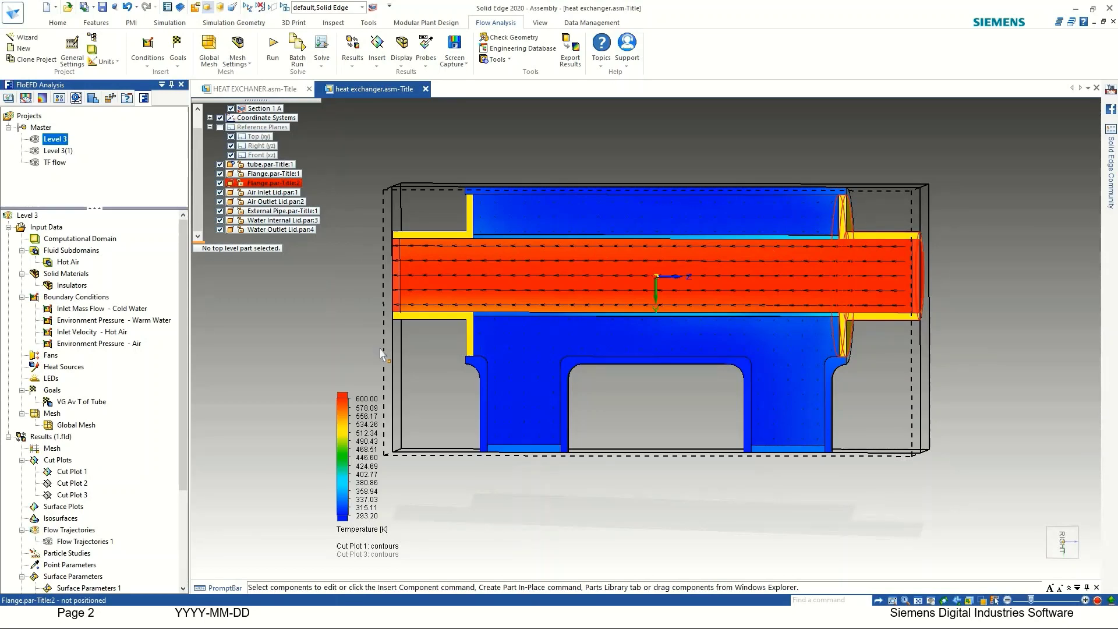
Switch the cut plot contours to Density (Fluid) and examine the density distribution across the exchanger section
left_click(371, 532)
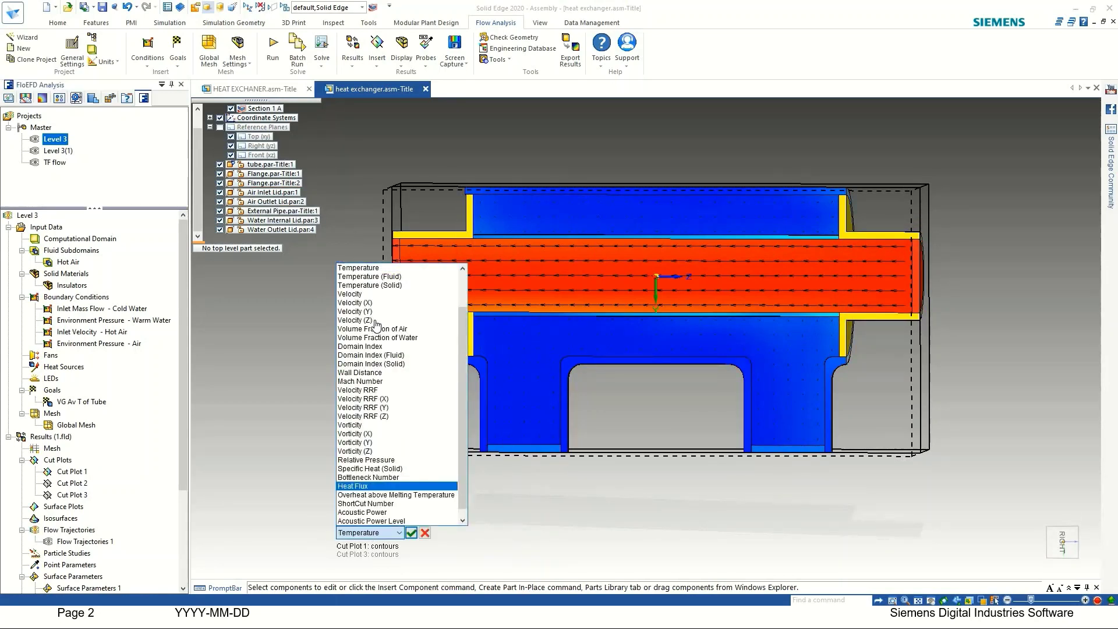
scroll(376, 289, "up", 3)
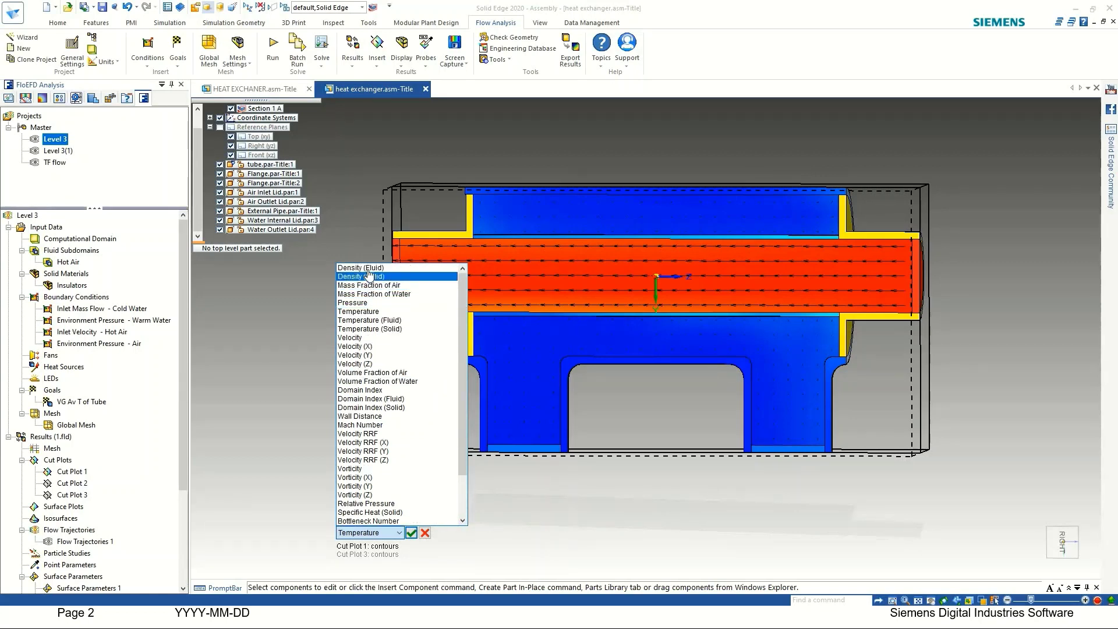
left_click(366, 270)
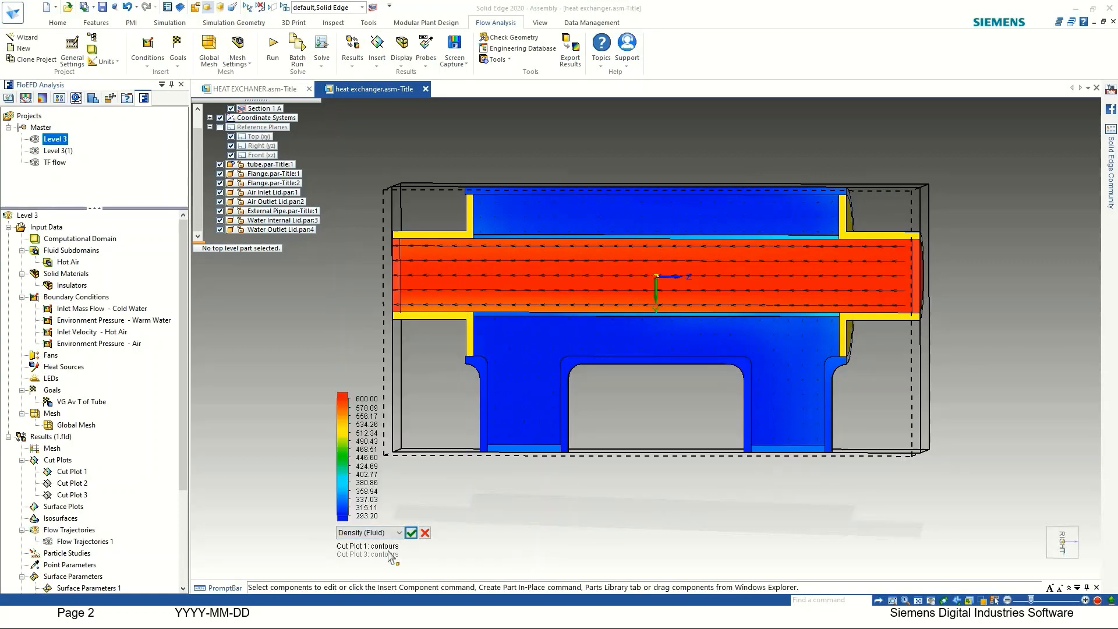
left_click(412, 533)
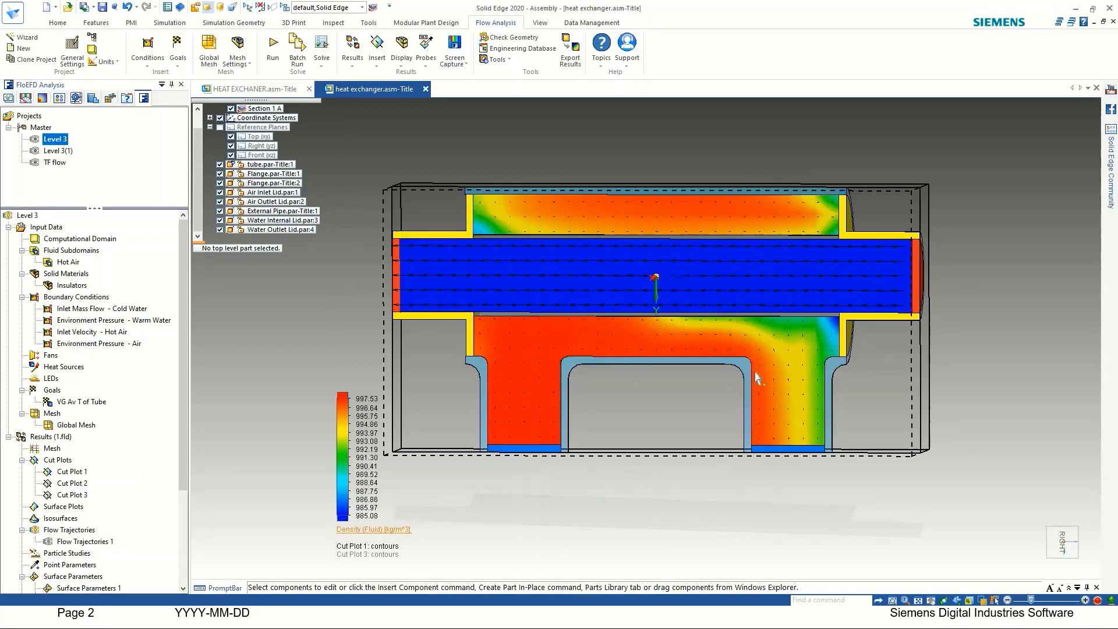
middle_click_drag(742, 367, 783, 408)
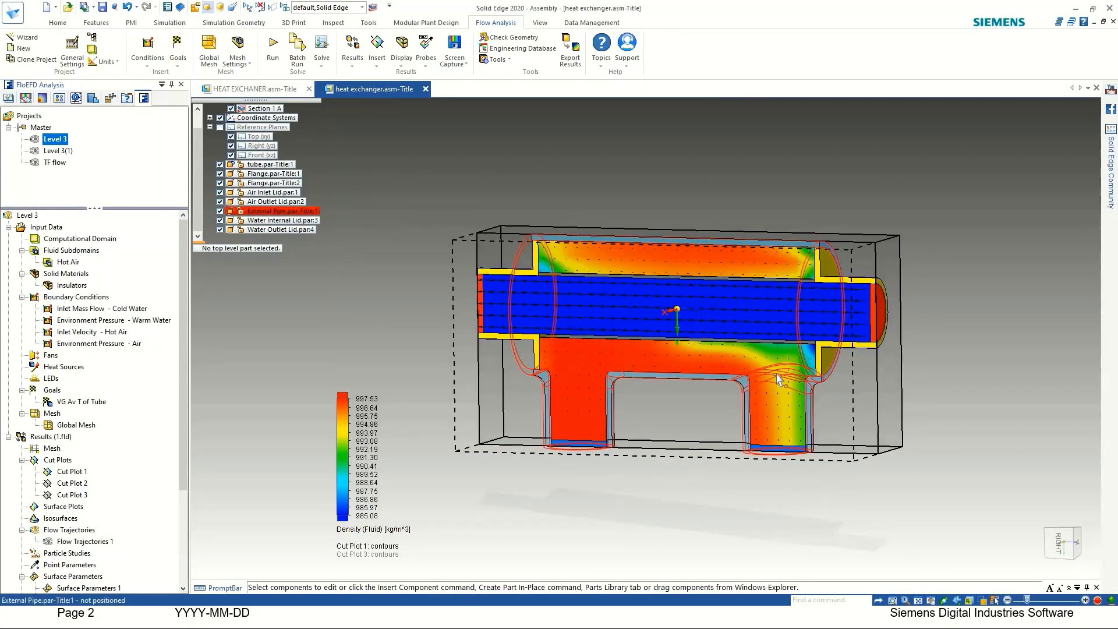
scroll(778, 375, "up", 2)
scroll(510, 347, "down", 1)
middle_click_drag(510, 347, 720, 396)
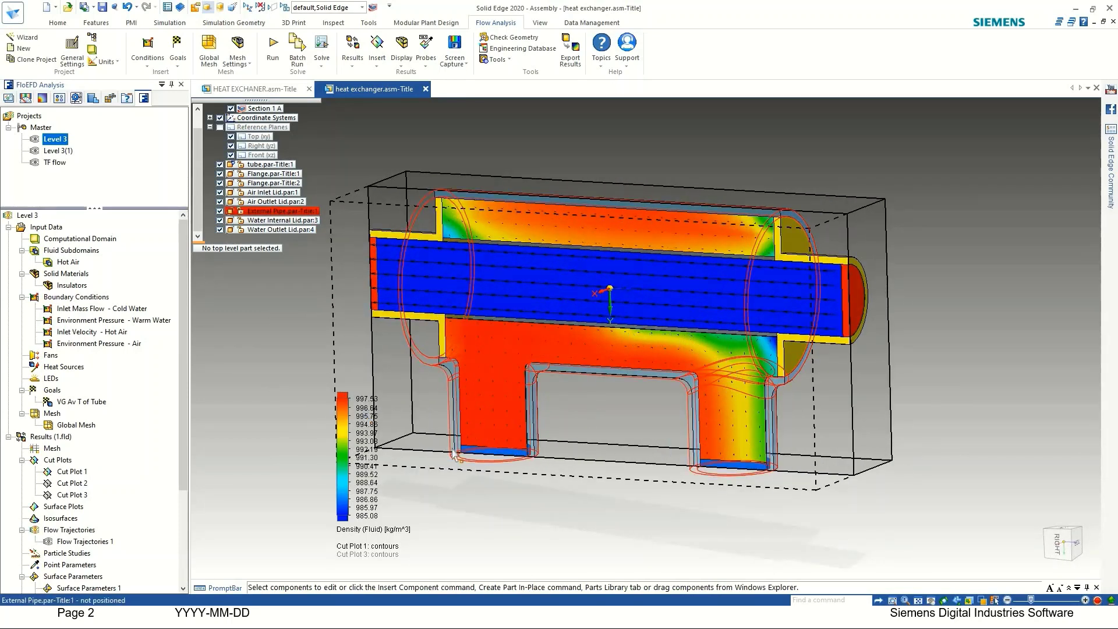
scroll(495, 419, "down", 3)
scroll(524, 392, "up", 2)
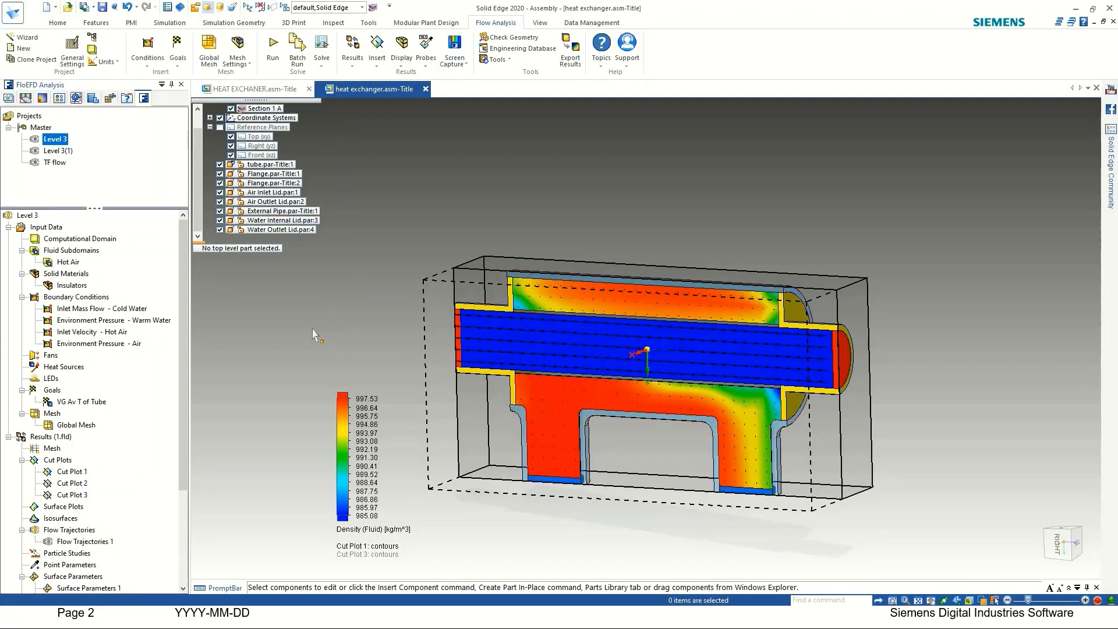
Show Flow Trajectories 1 and view the flow lines through the shell from the outer side
left_click_drag(185, 384, 193, 481)
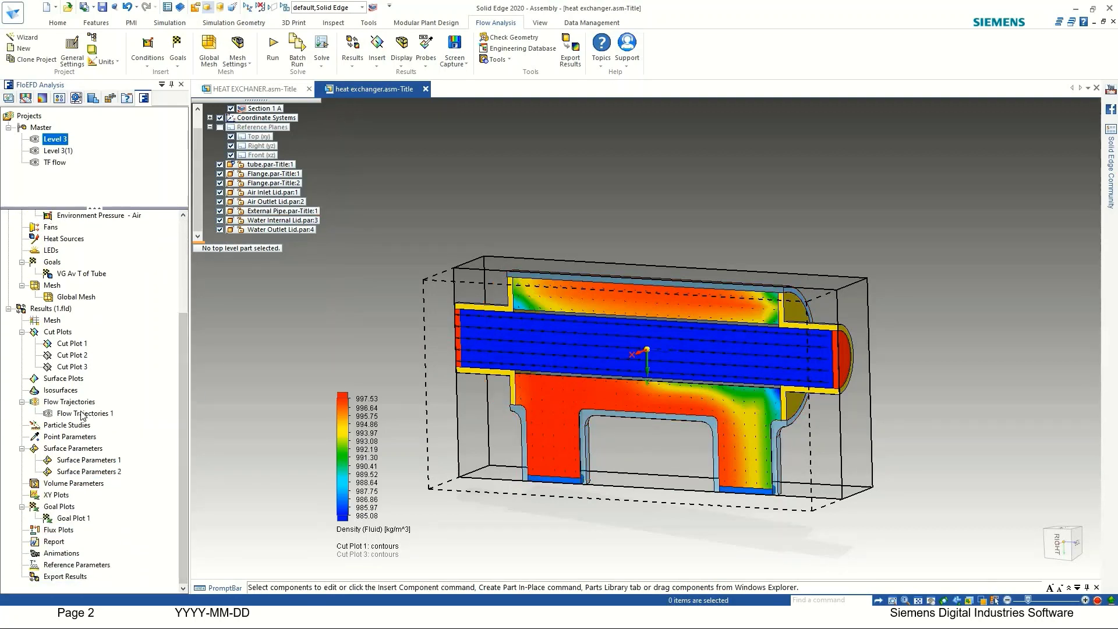
left_click(103, 417)
right_click(80, 413)
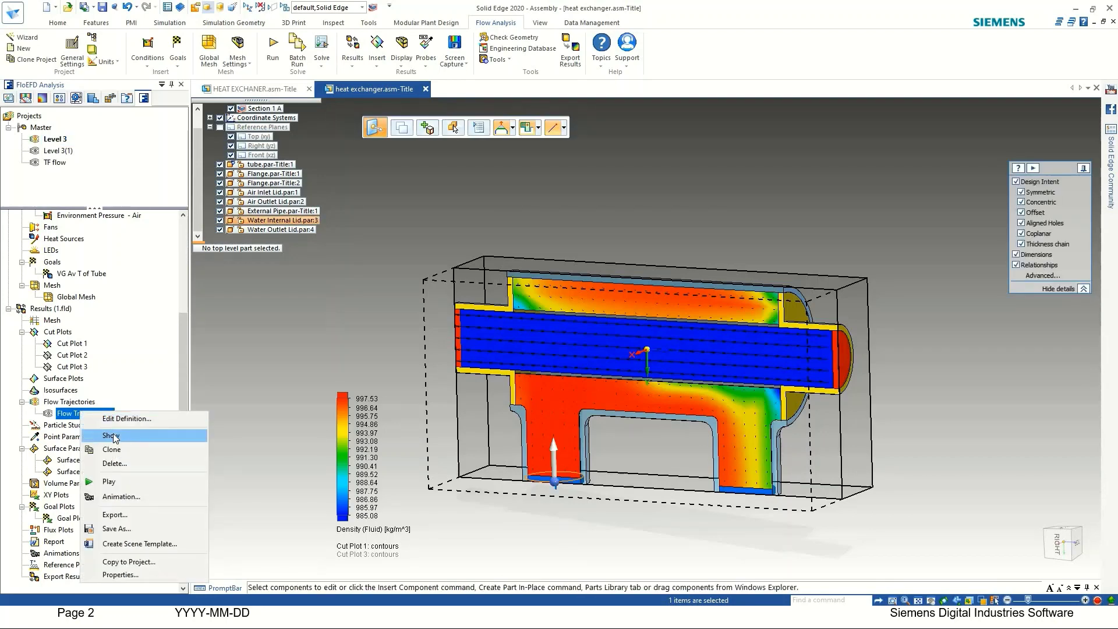
left_click(111, 436)
left_click(1069, 559)
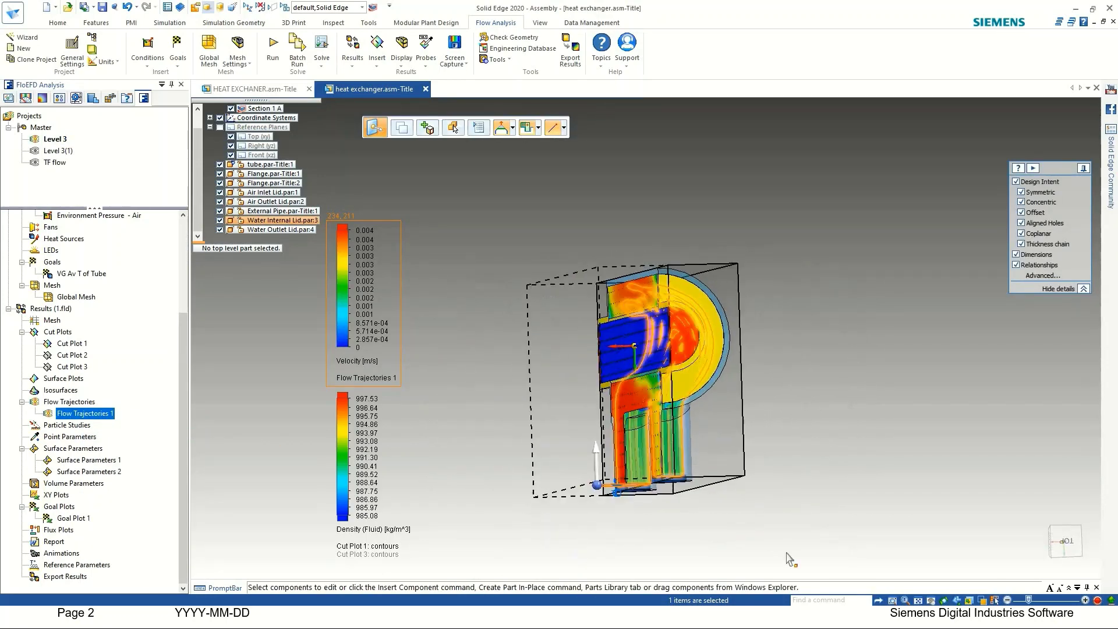
left_click(1066, 545)
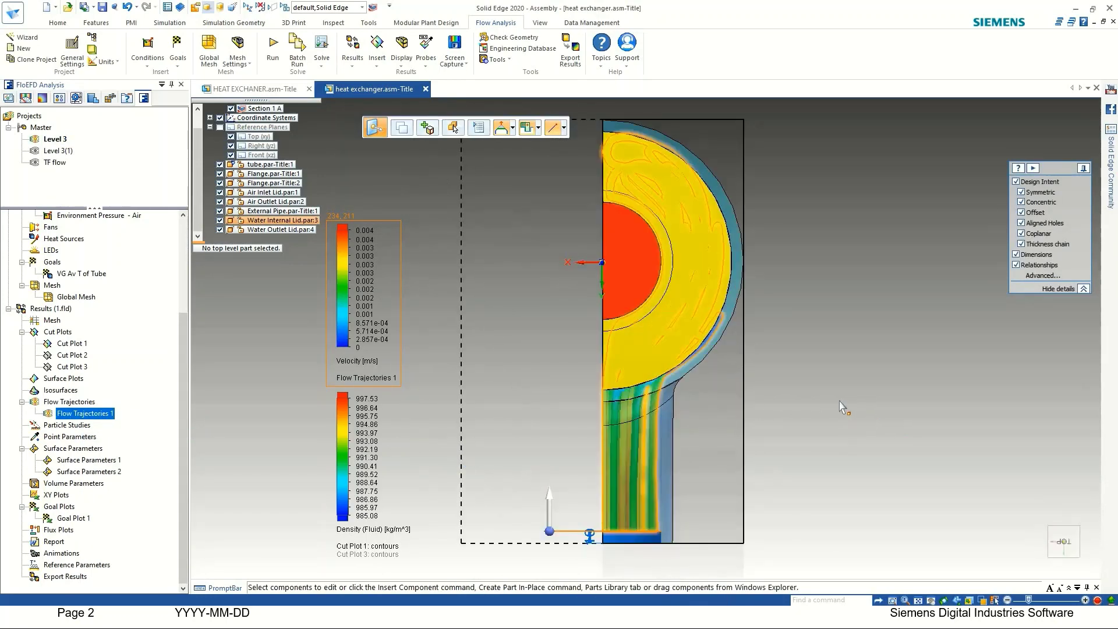
middle_click_drag(811, 401, 692, 420)
scroll(693, 421, "down", 2)
left_click(693, 428)
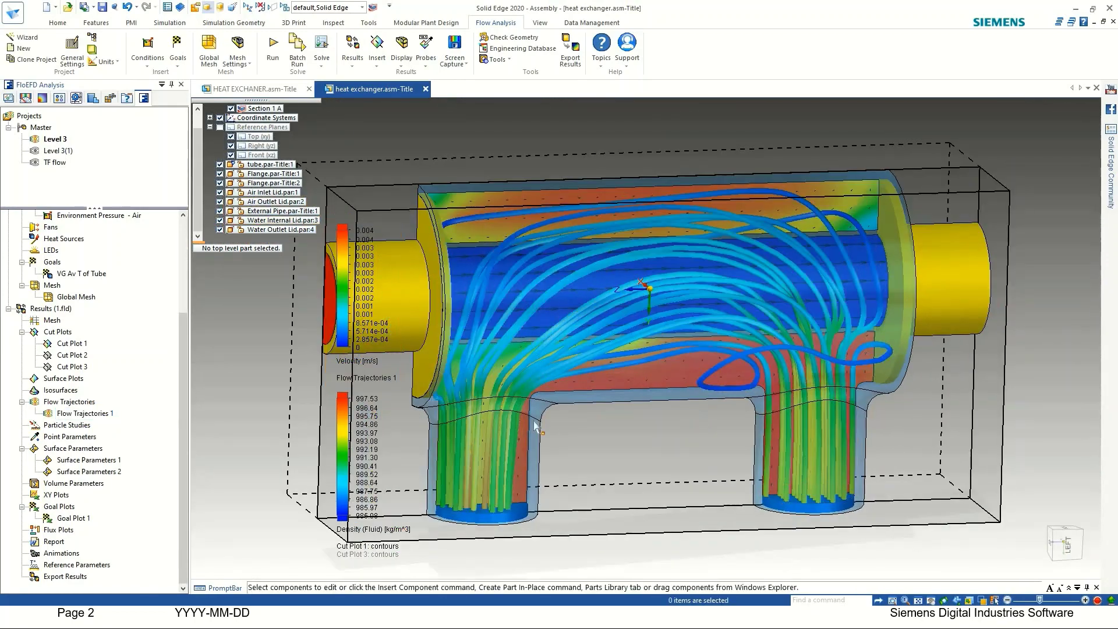
Play the Flow Trajectories 1 animation and inspect the water's path between the two lower nozzles
left_click(76, 414)
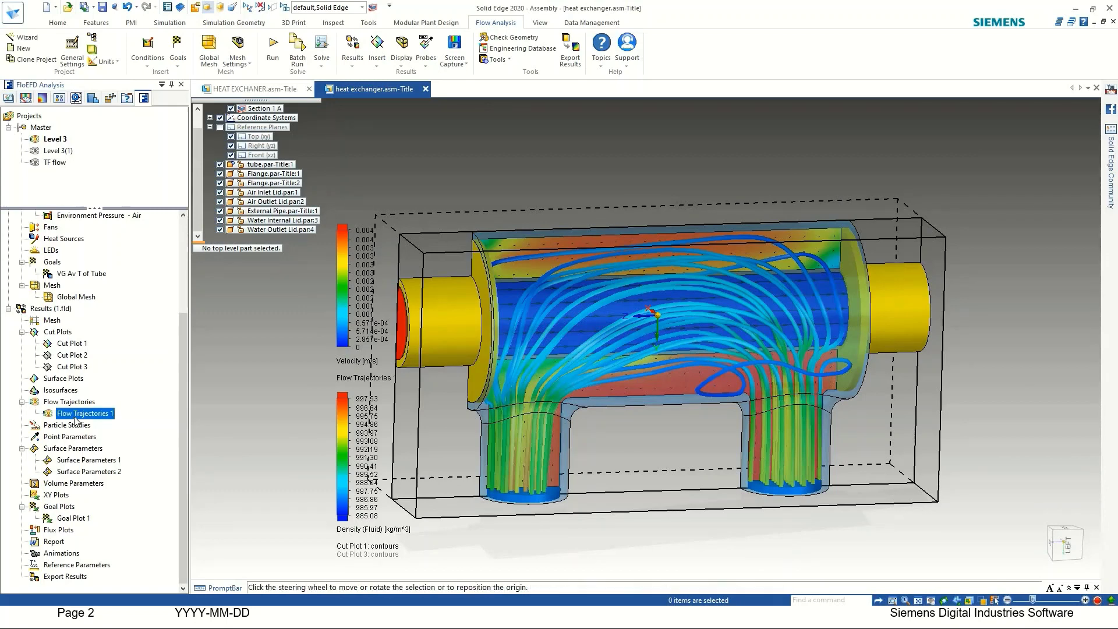
right_click(76, 416)
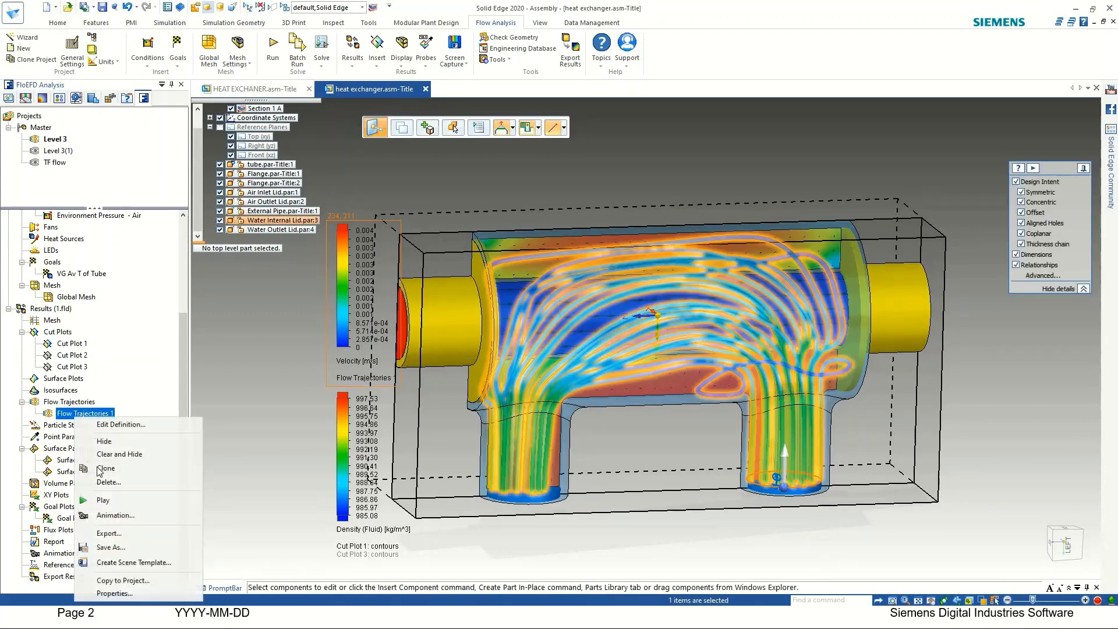
left_click(103, 501)
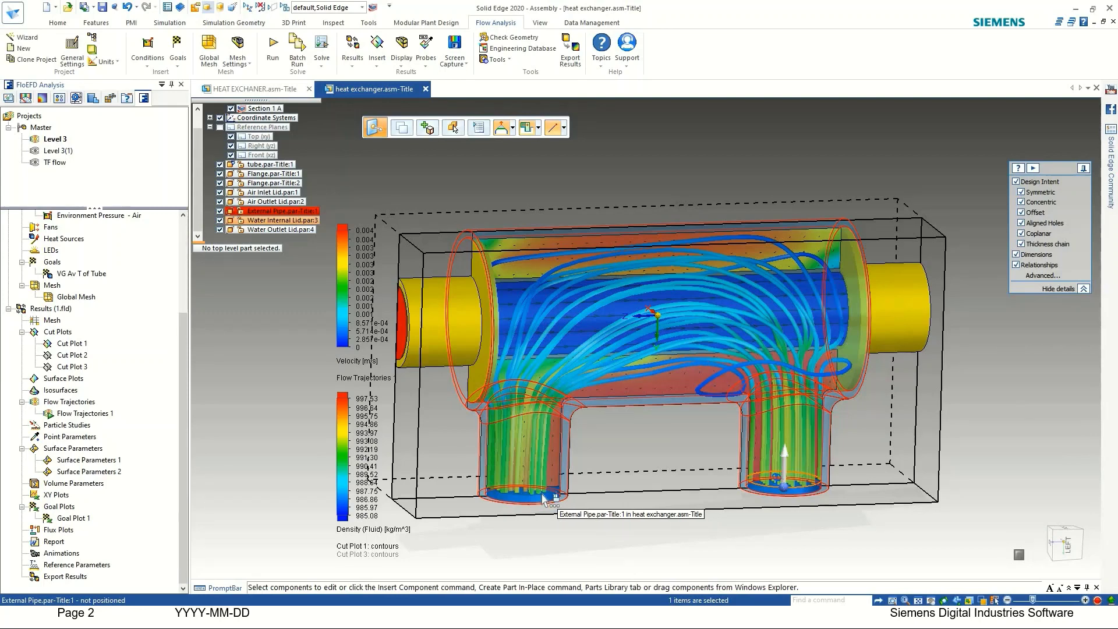
left_click(284, 446)
scroll(288, 442, "down", 2)
middle_click_drag(531, 432, 542, 462)
middle_click_drag(269, 460, 275, 470)
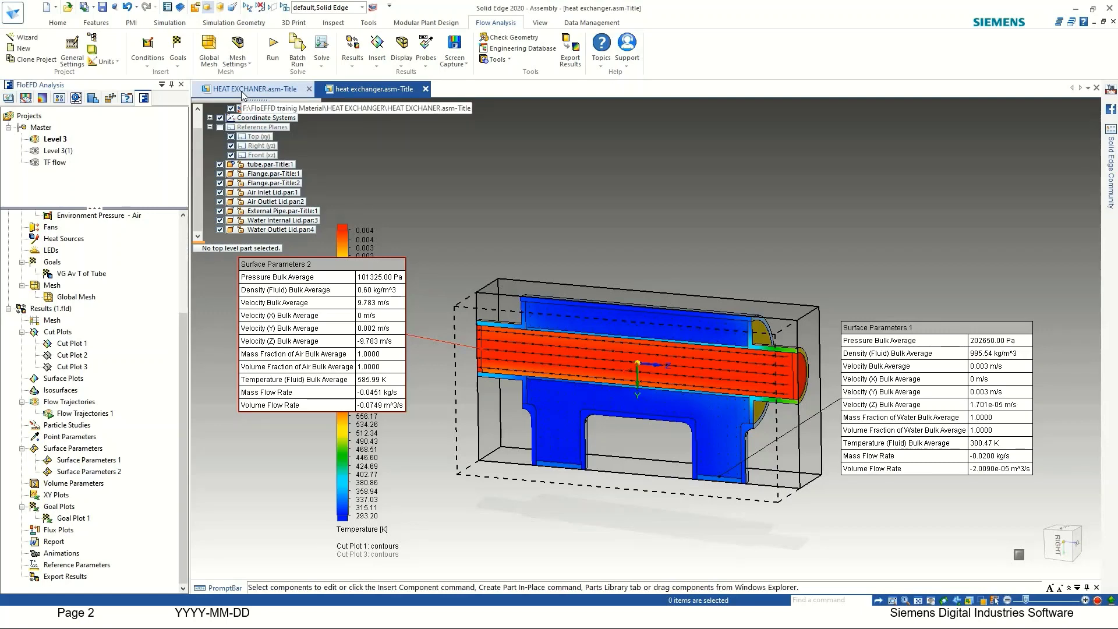
Switch to the HEAT EXCHANER.asm assembly, in a straight front view, and activate its Thermal-Fluid-Parallel project
left_click(241, 91)
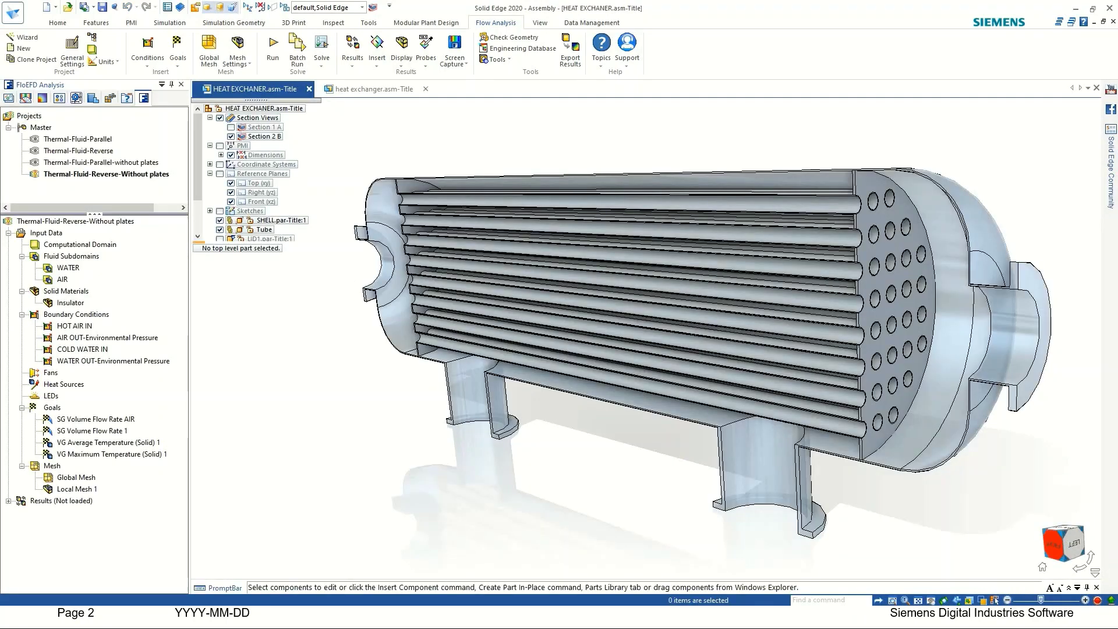
left_click(1055, 545)
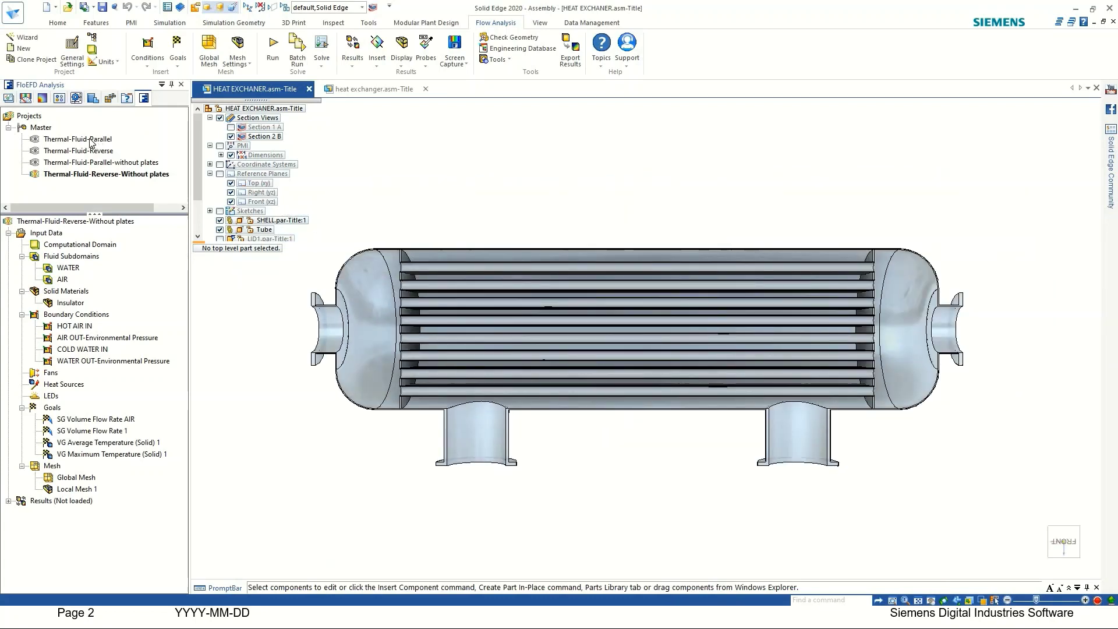
left_click(90, 139)
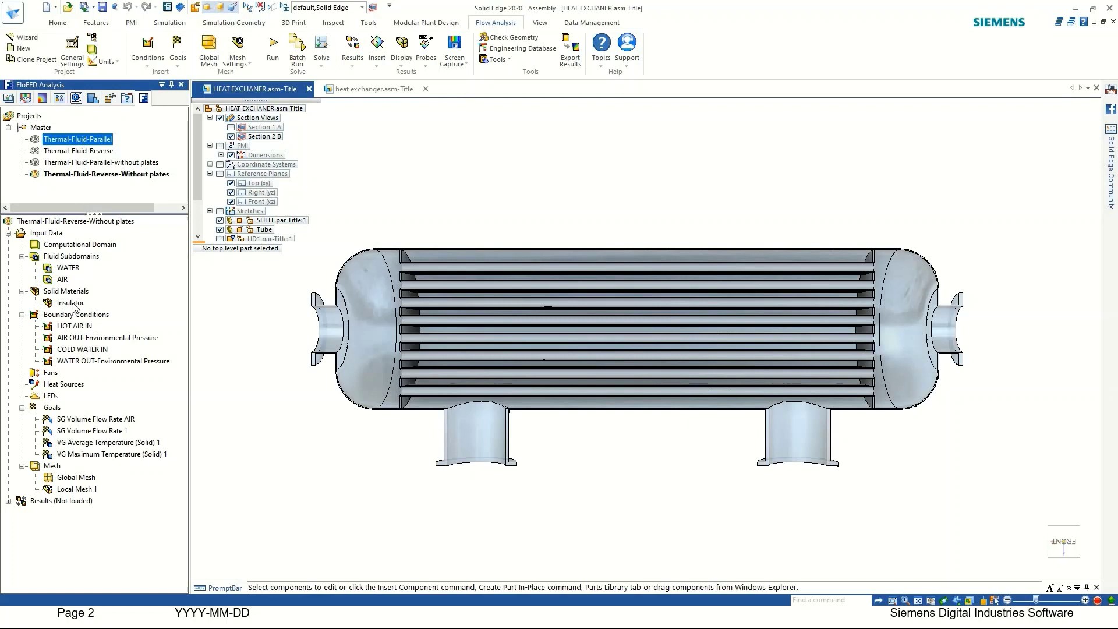
left_click(72, 326)
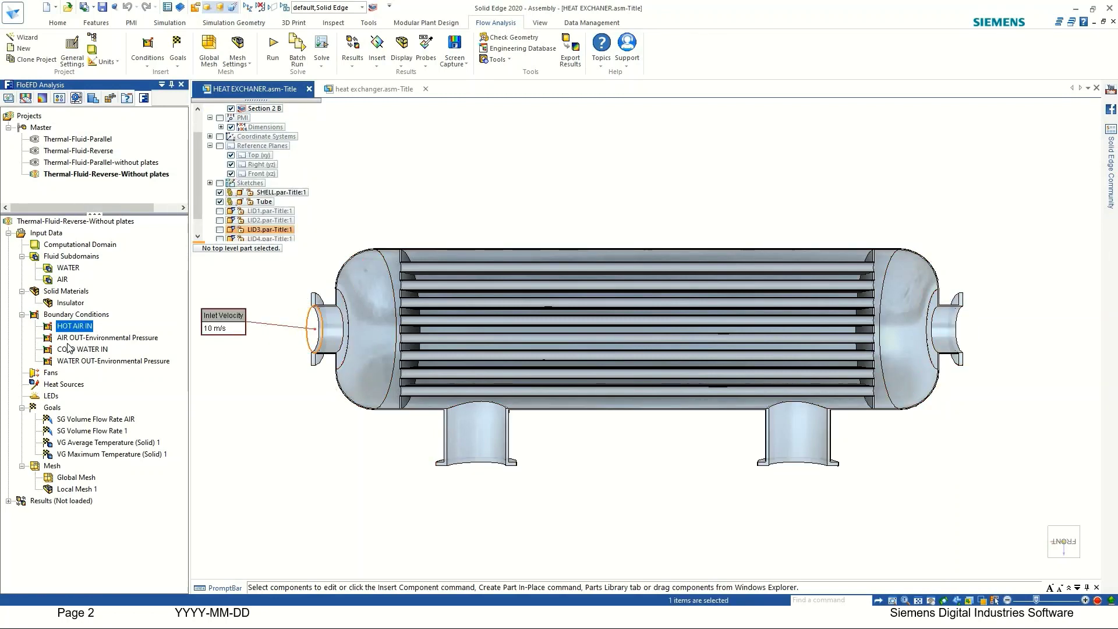
double_click(76, 139)
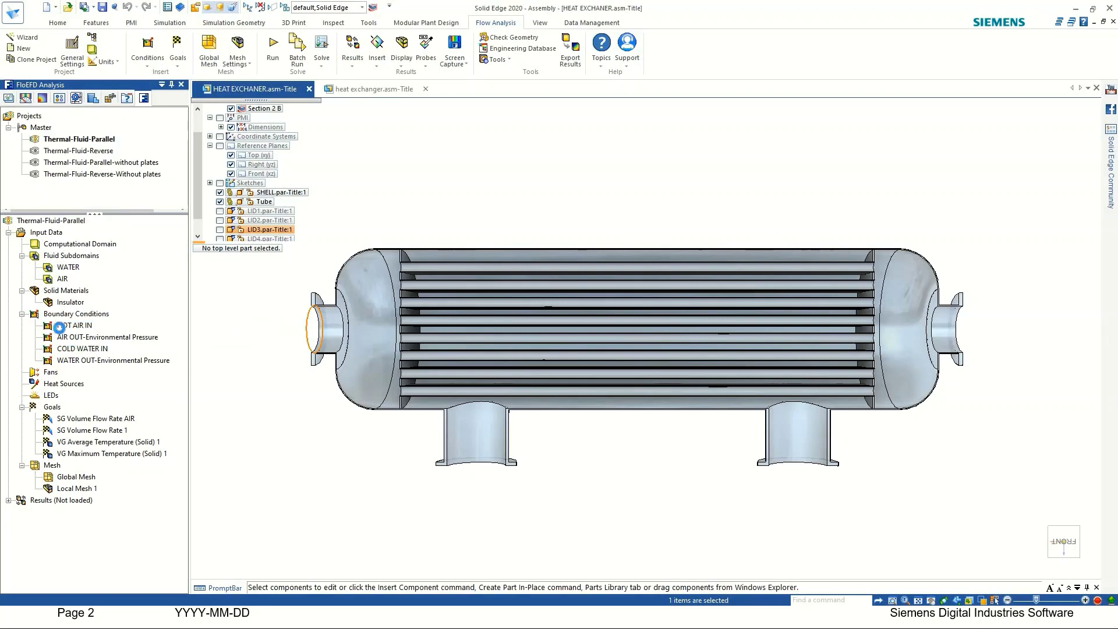
Examine the HOT AIR IN and COLD WATER IN boundary conditions of the Thermal-Fluid-Parallel project
left_click(62, 326)
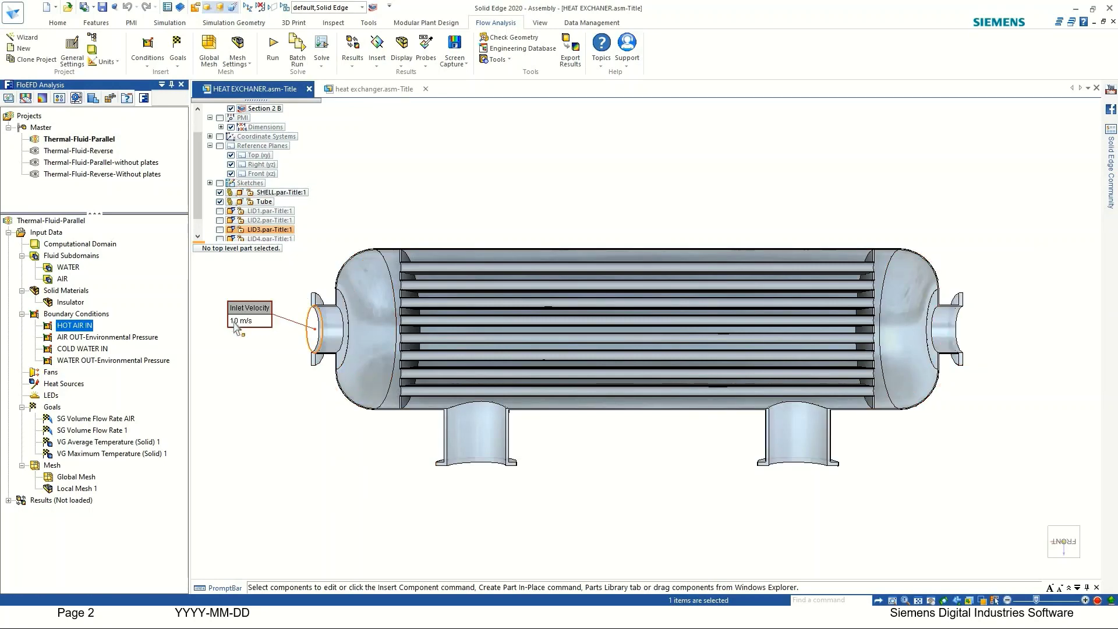
left_click(83, 350)
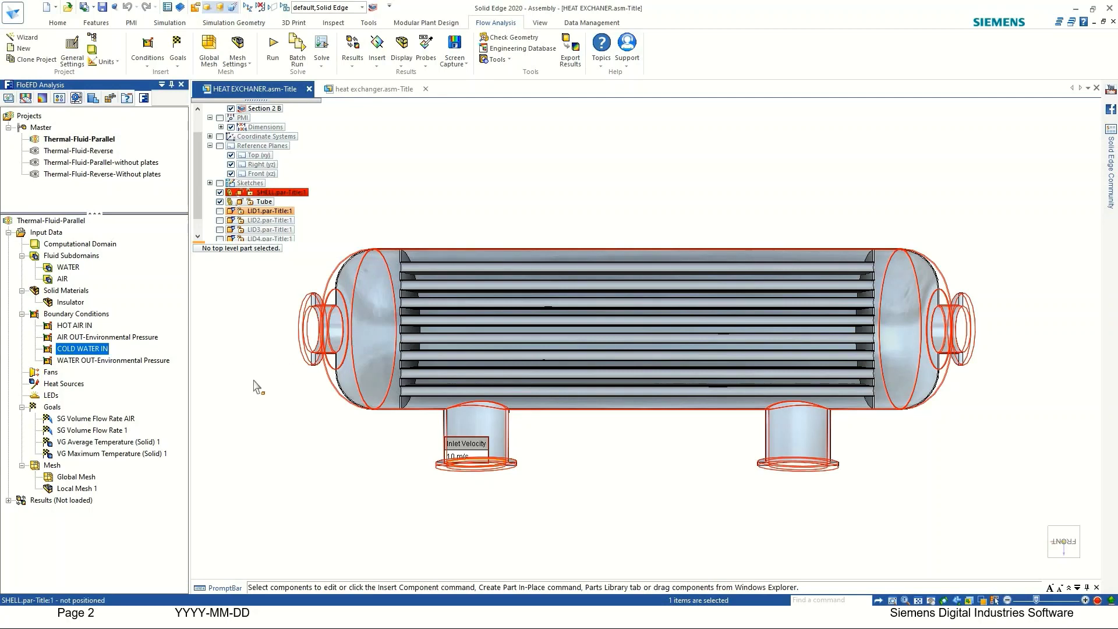
left_click(151, 226)
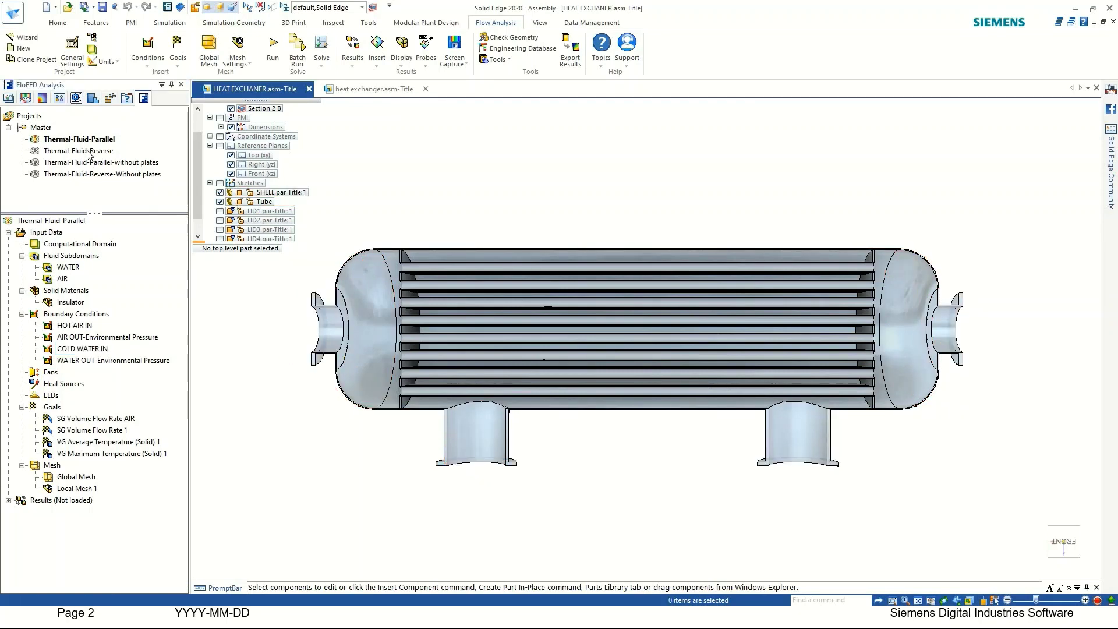
Activate the Thermal-Fluid-Reverse project and examine its HOT AIR IN and COLD WATER IN boundary conditions
double_click(89, 151)
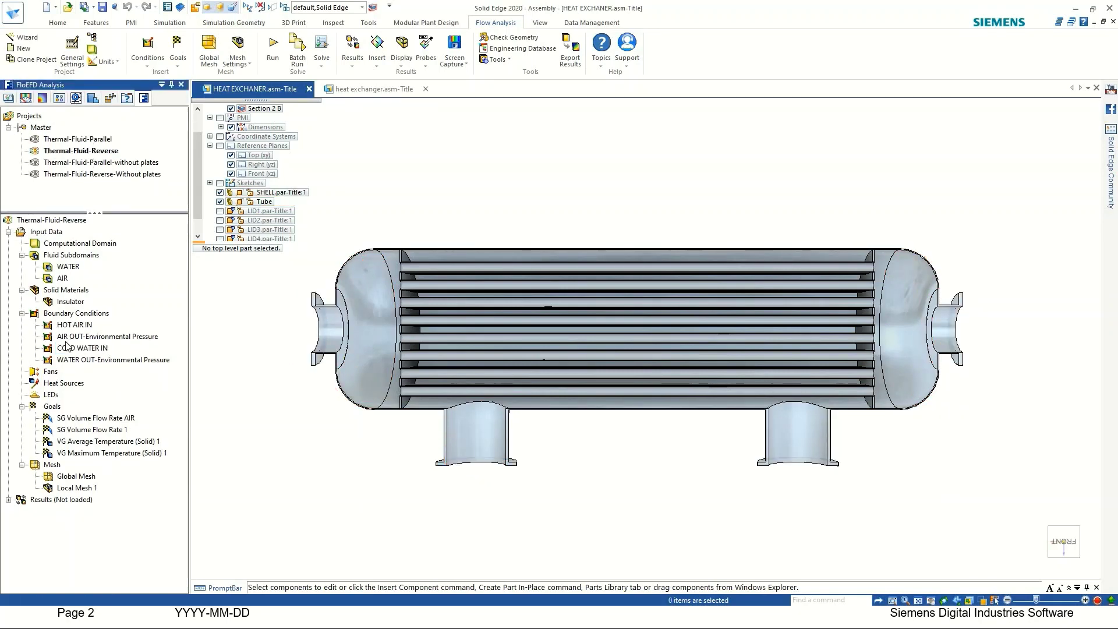
left_click(72, 325)
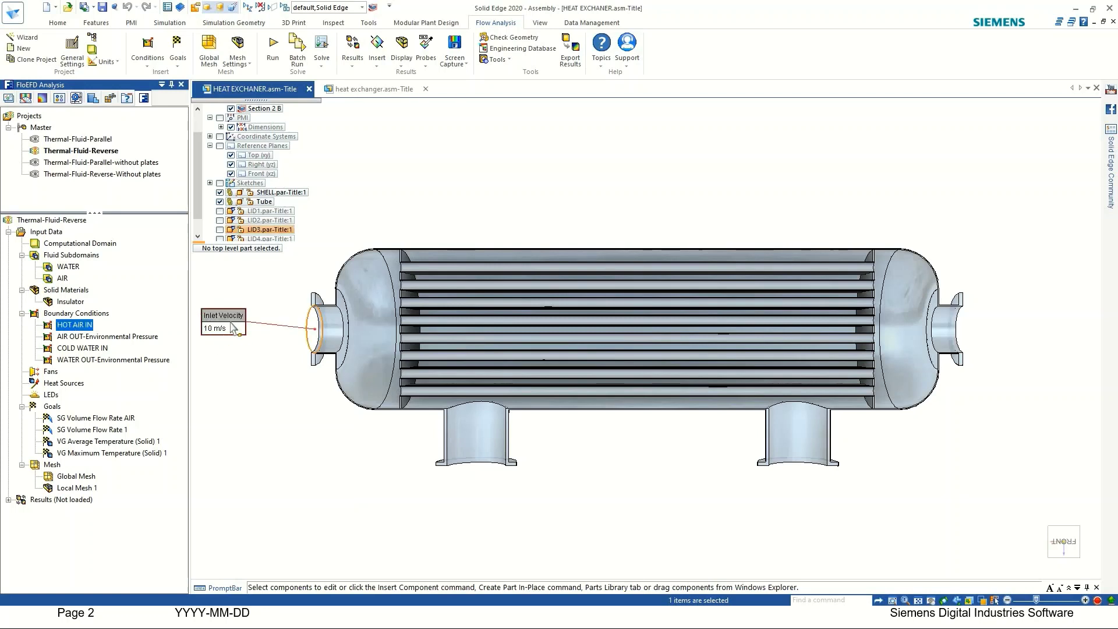
left_click(92, 349)
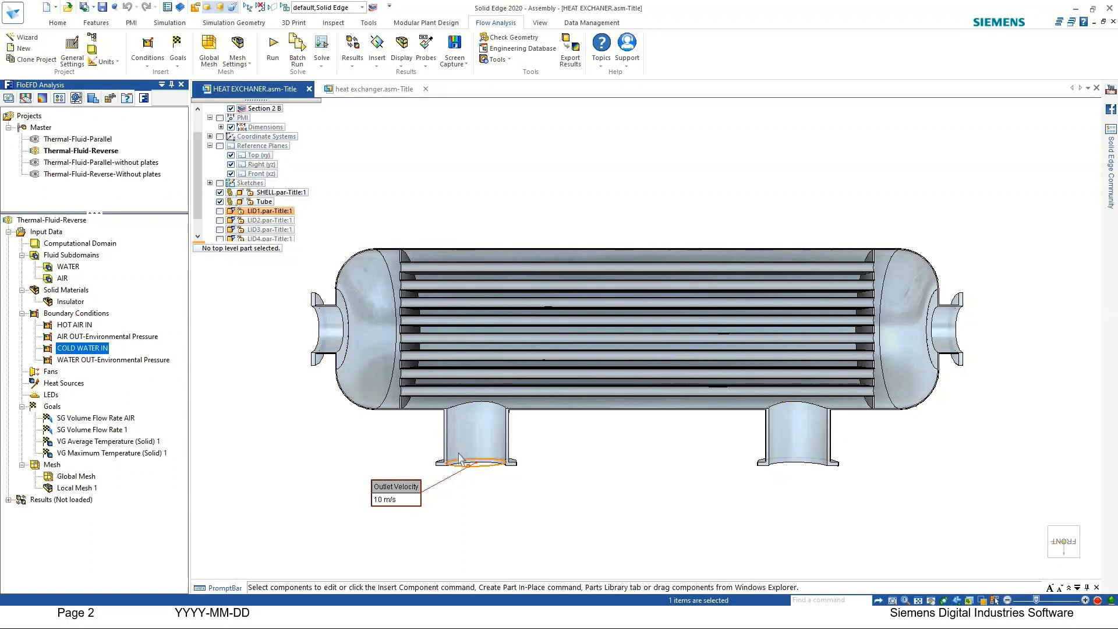
left_click(212, 332)
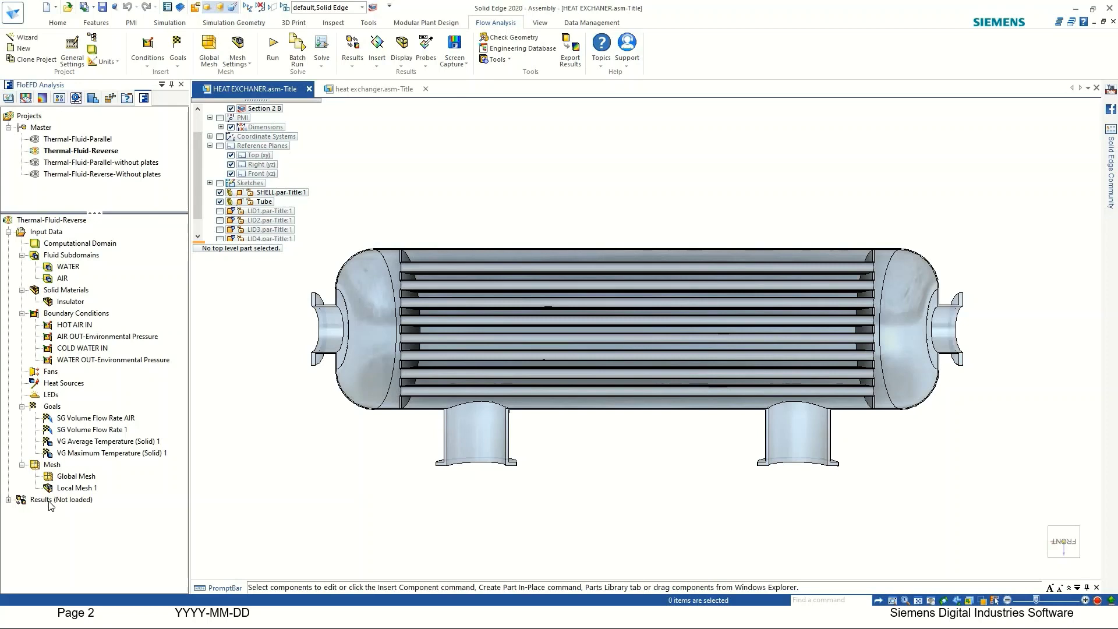
Reactivate the Thermal-Fluid-Parallel project and show the baffle plates of Assembly Group_1 in the assembly
double_click(62, 140)
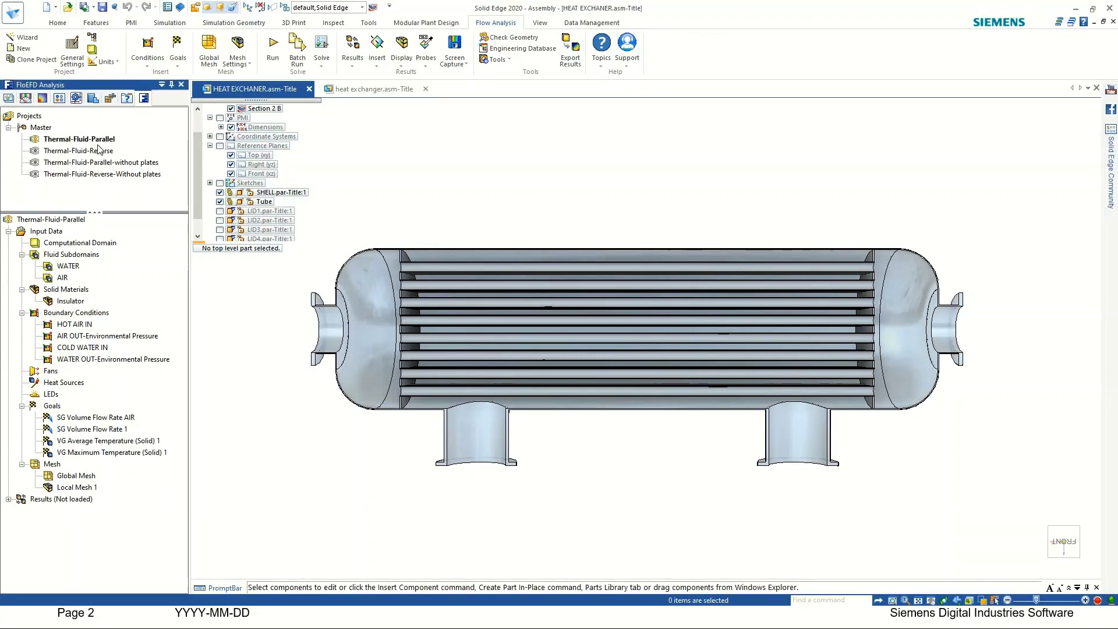
scroll(211, 231, "down", 1)
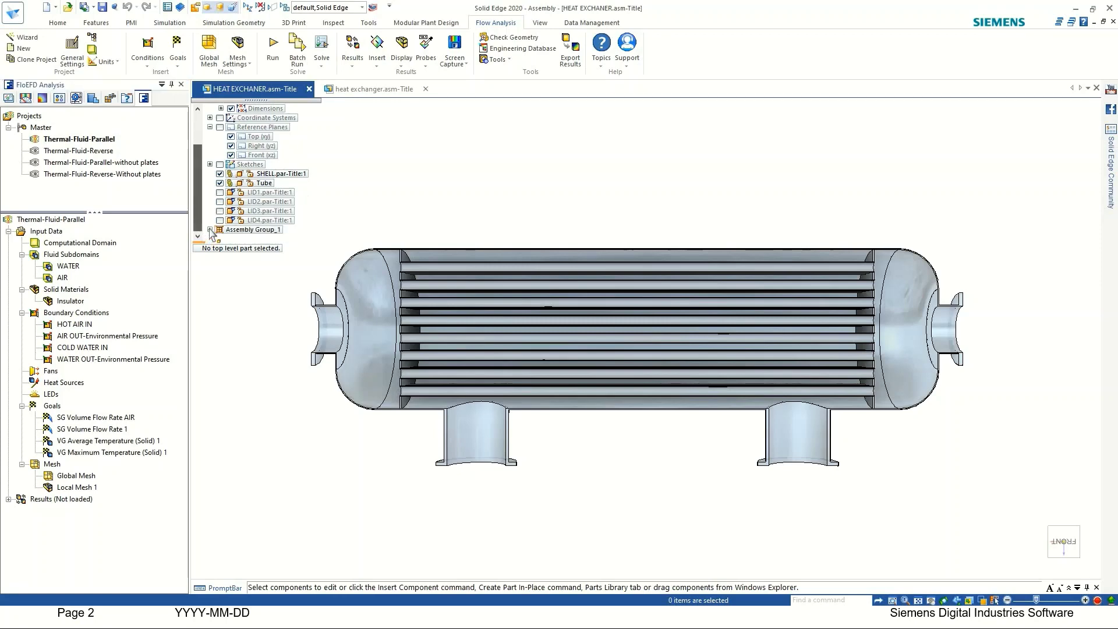
right_click(229, 230)
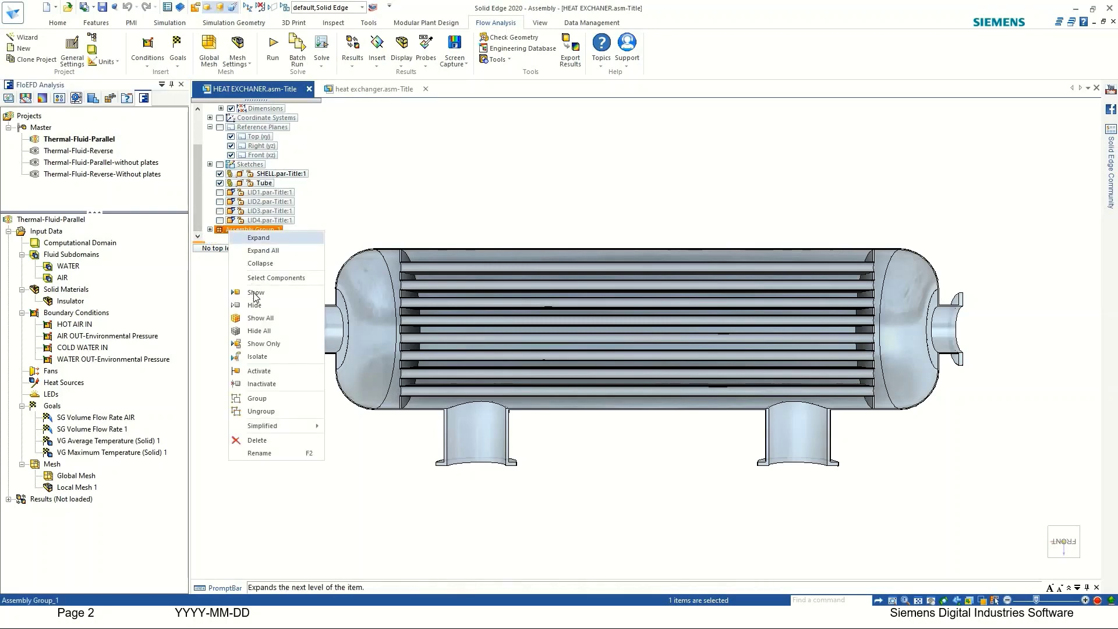
left_click(256, 293)
middle_click_drag(522, 355, 800, 463)
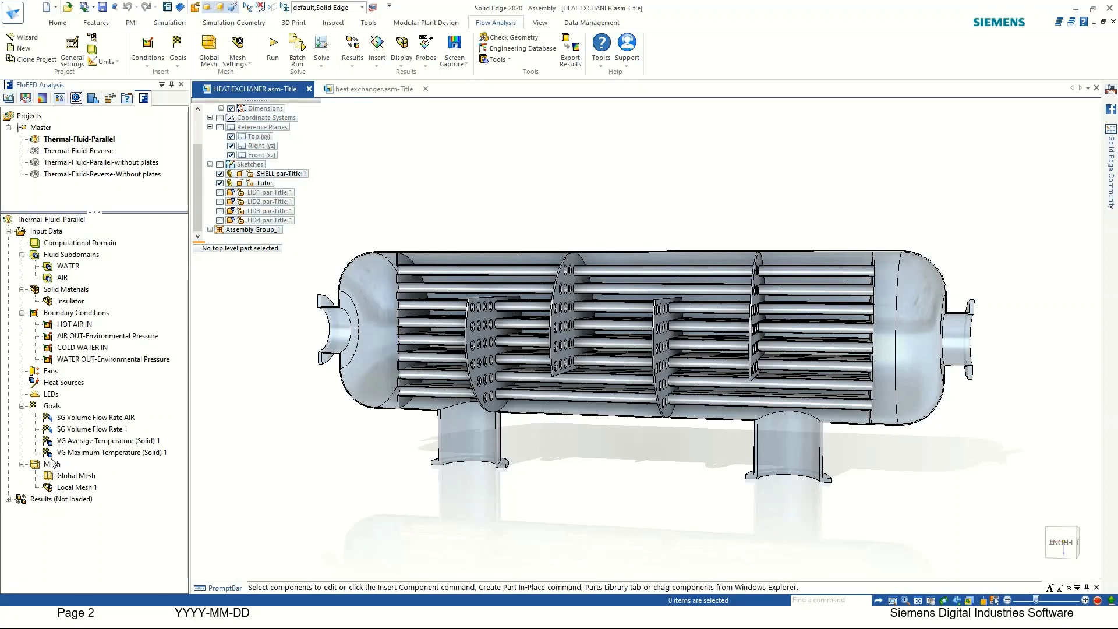
Load the Thermal-Fluid-Parallel results and view a goal plot summary of VG Average Temperature (Solid) 1 and VG Maximum Temperature (Solid) 1
right_click(58, 504)
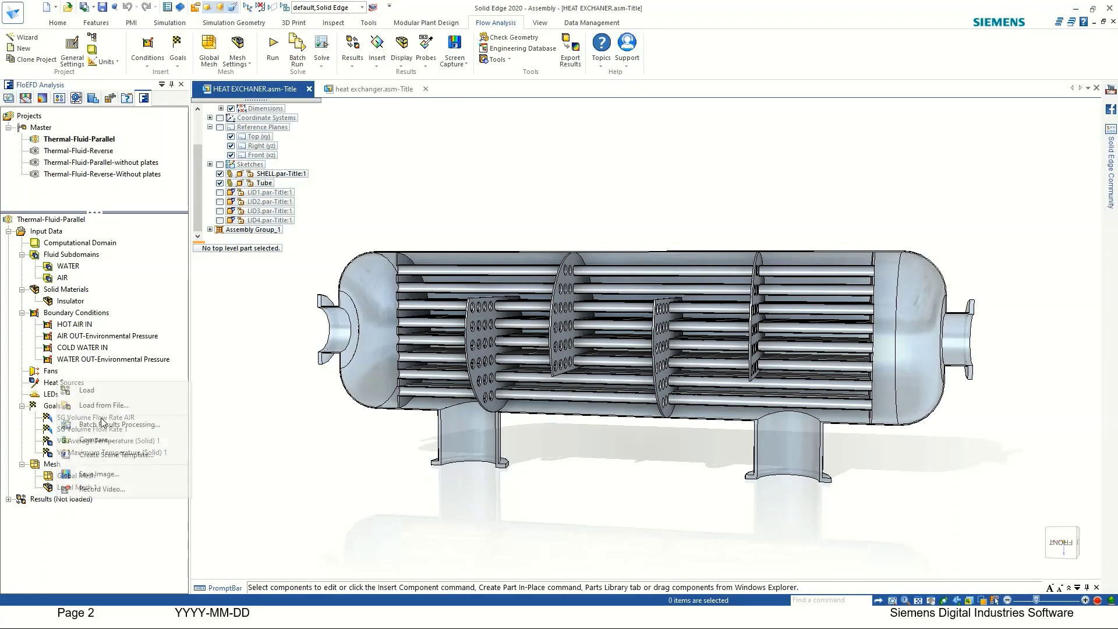
left_click(101, 390)
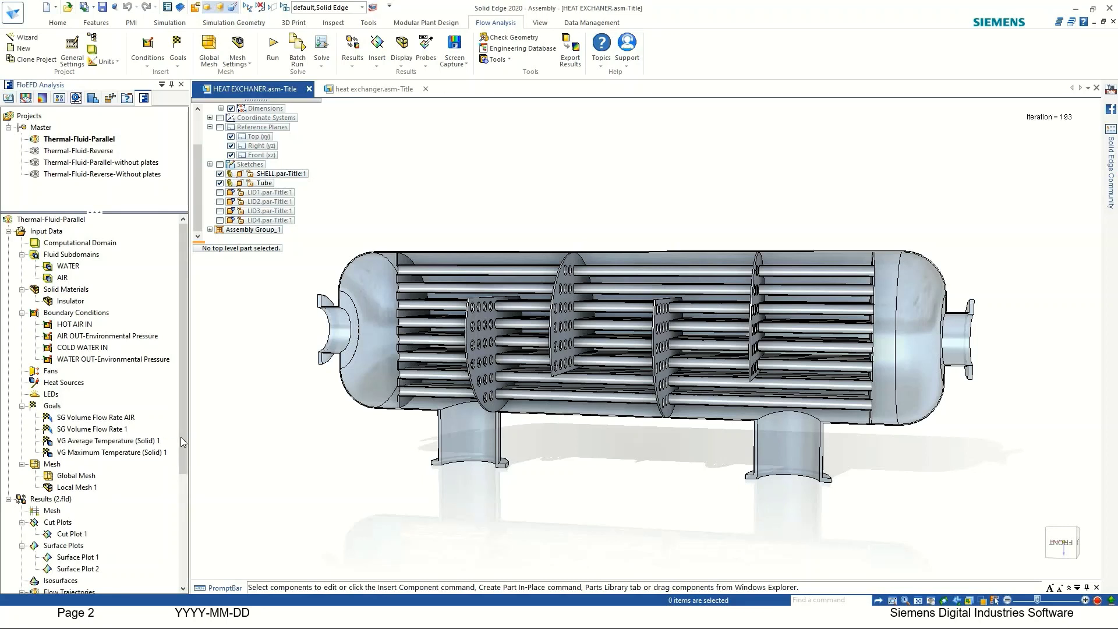
scroll(175, 547, "down", 4)
scroll(169, 555, "down", 1)
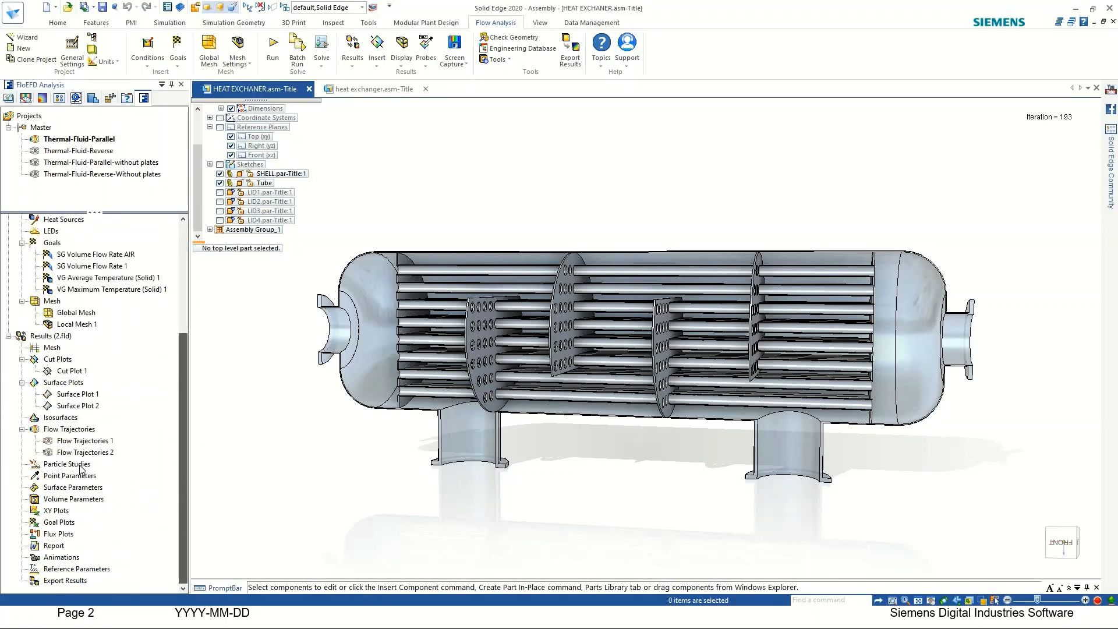
right_click(75, 525)
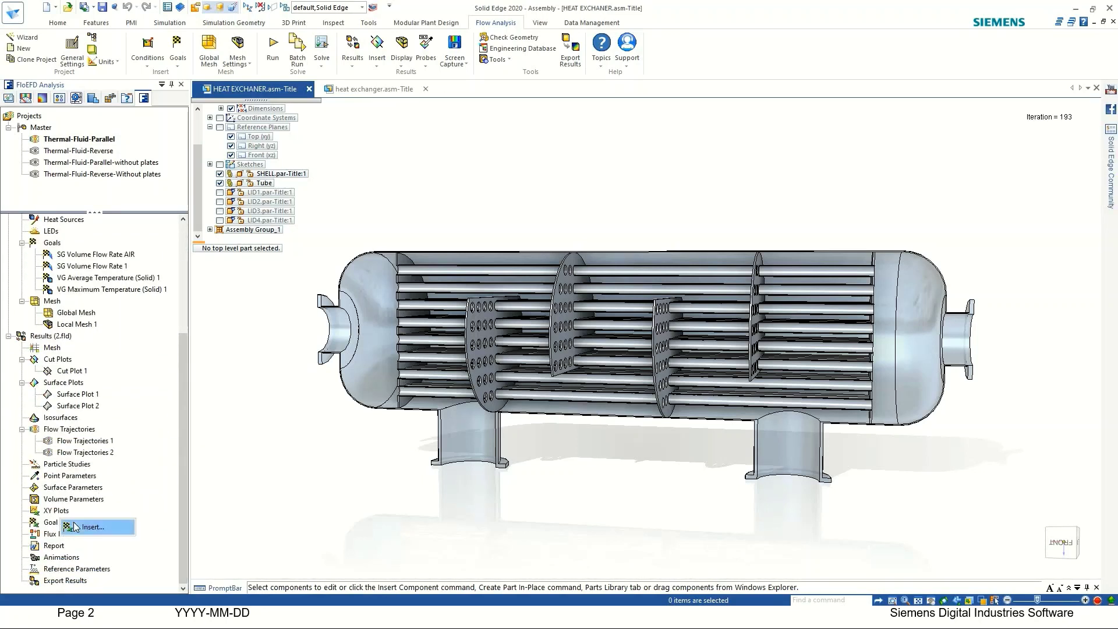
left_click(82, 527)
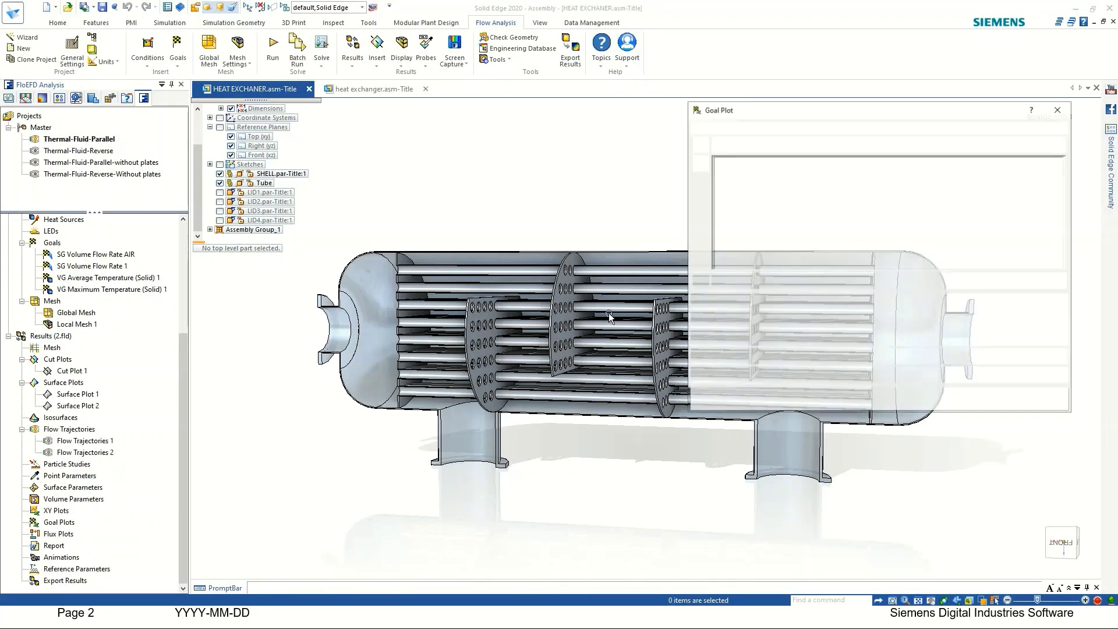
left_click(718, 200)
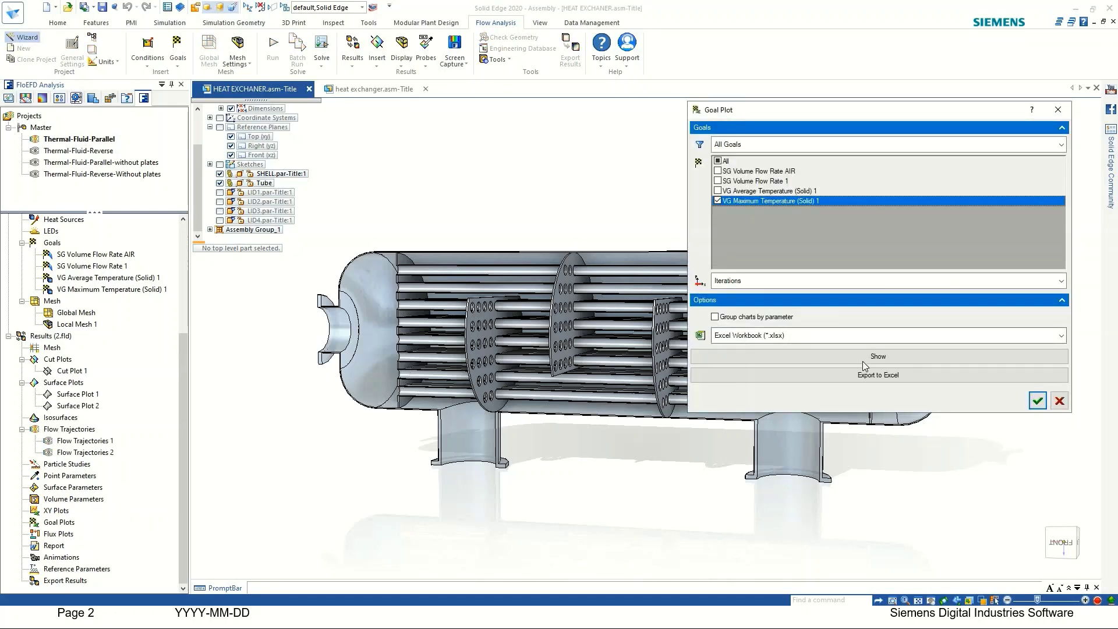
left_click(718, 191)
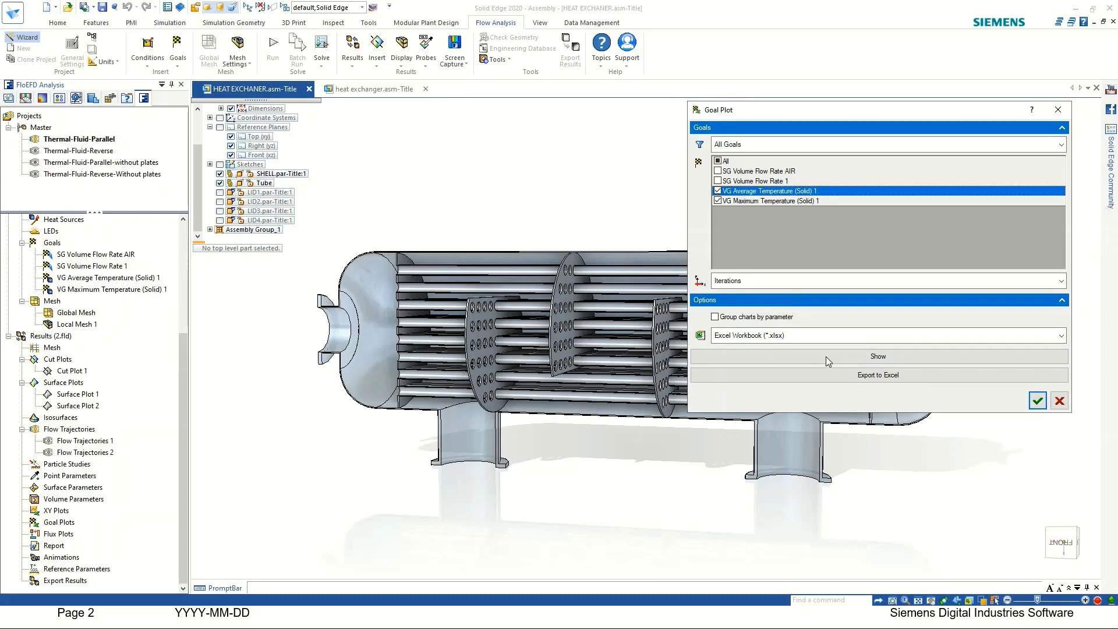
left_click(825, 356)
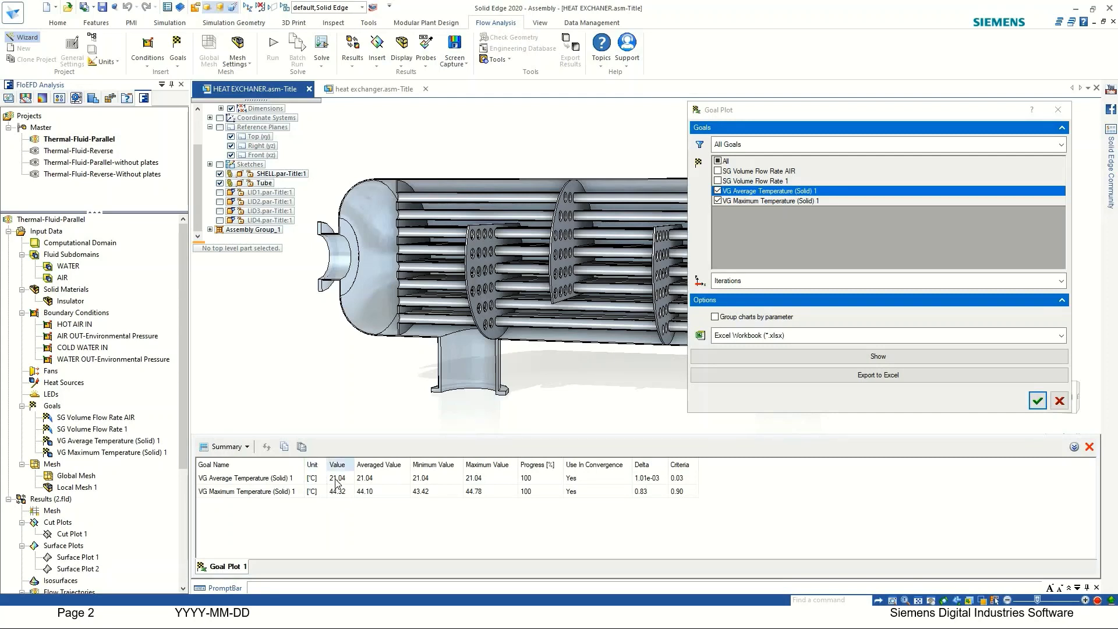
left_click(1058, 110)
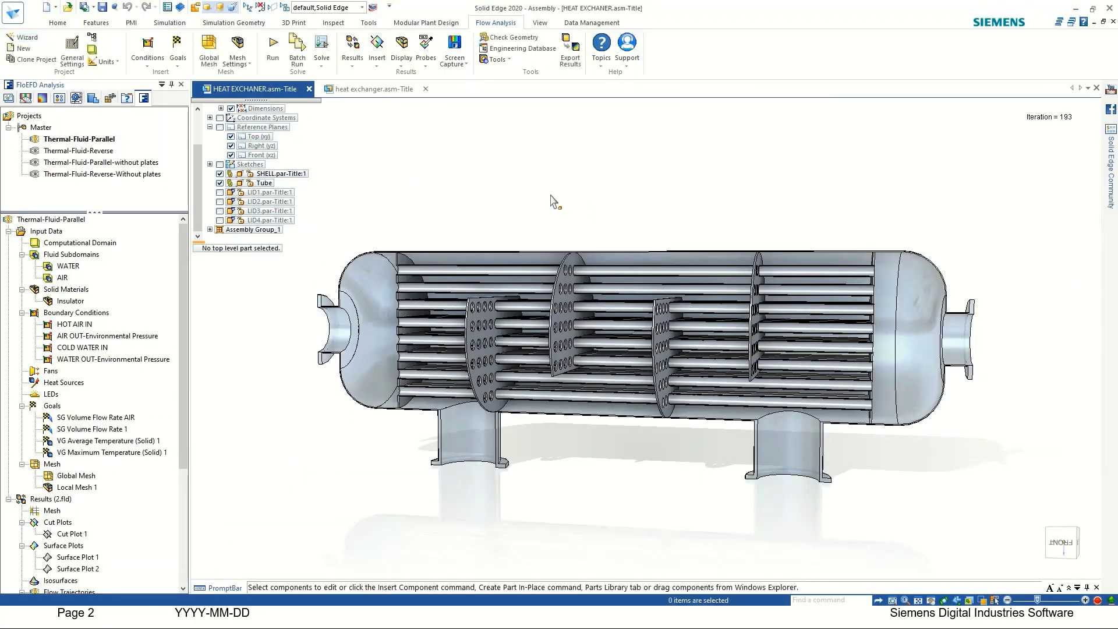
Highlight the tube bundle to which the VG Maximum Temperature (Solid) 1 goal applies
left_click(422, 307)
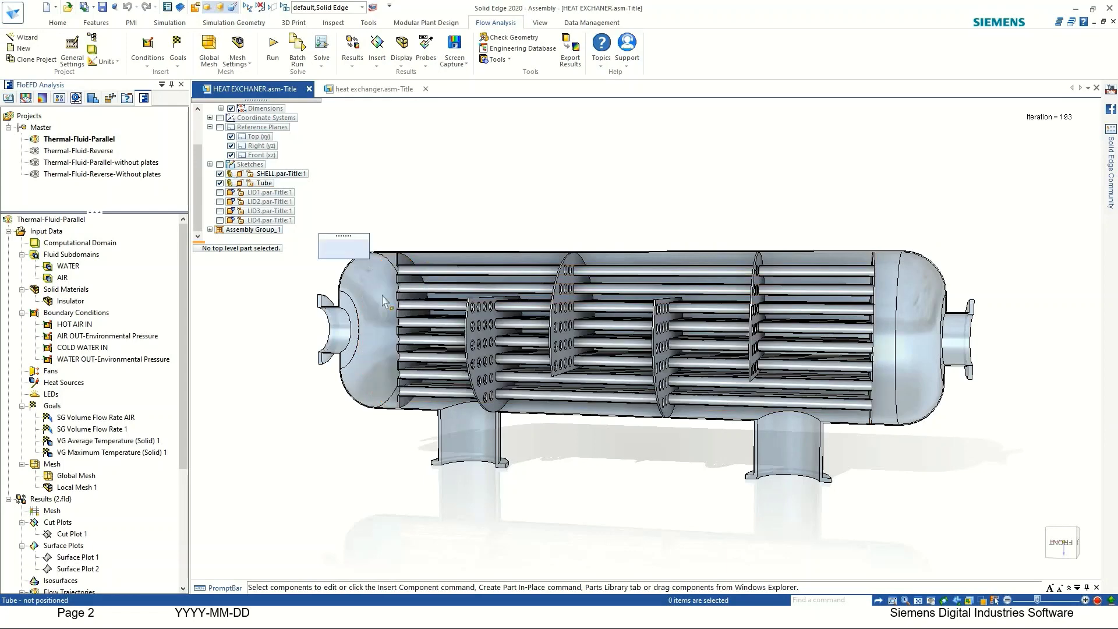
key("Escape")
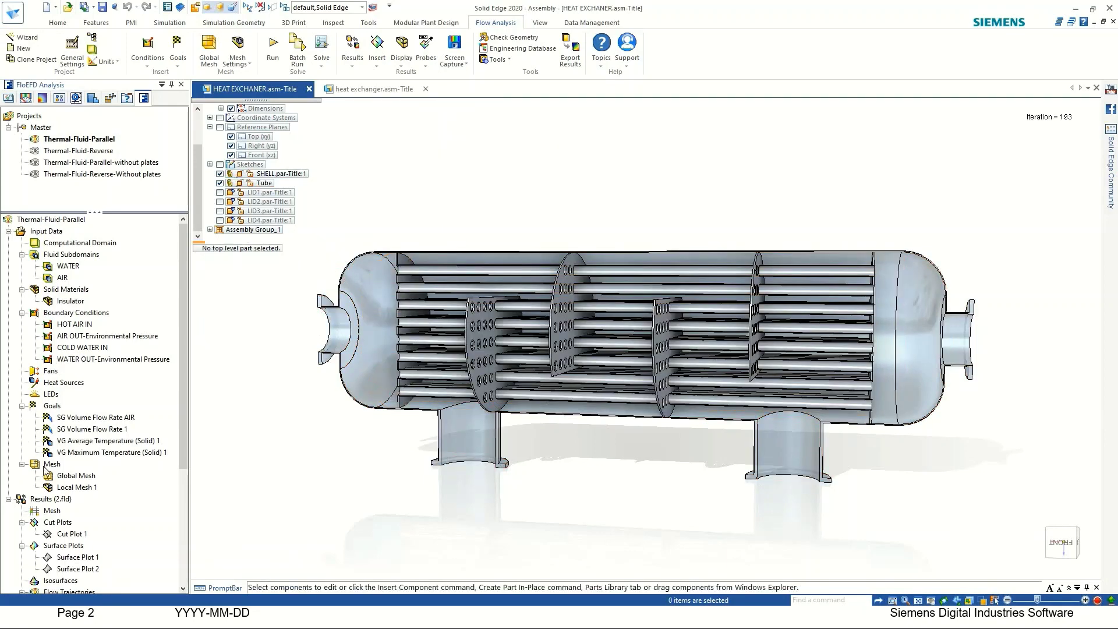
left_click(70, 453)
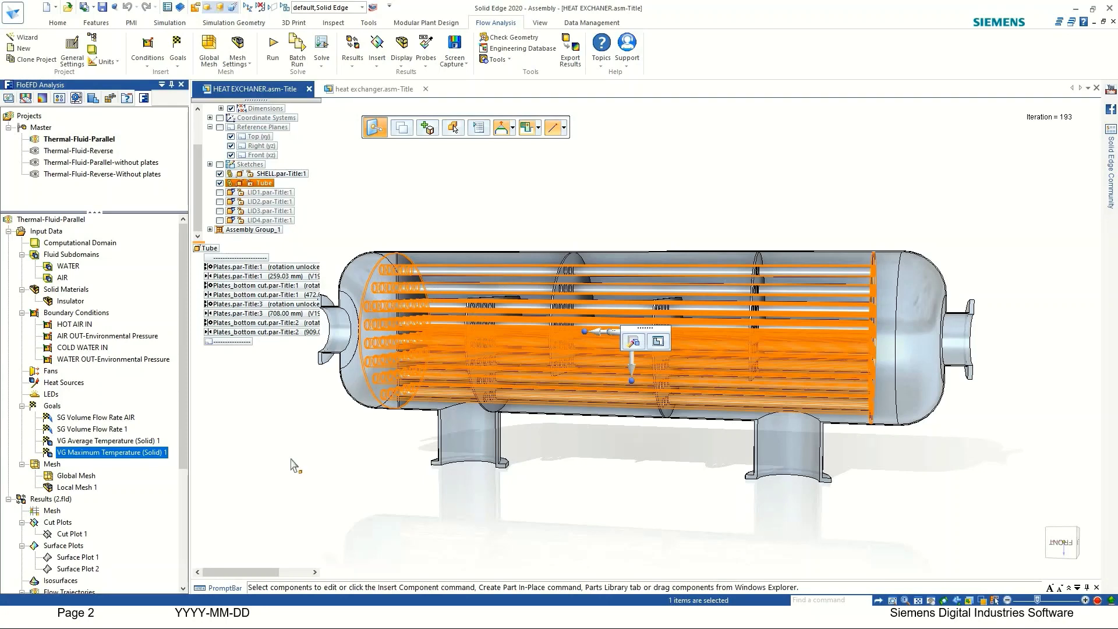
Activate the Thermal-Fluid-Reverse project and load its results
right_click(96, 152)
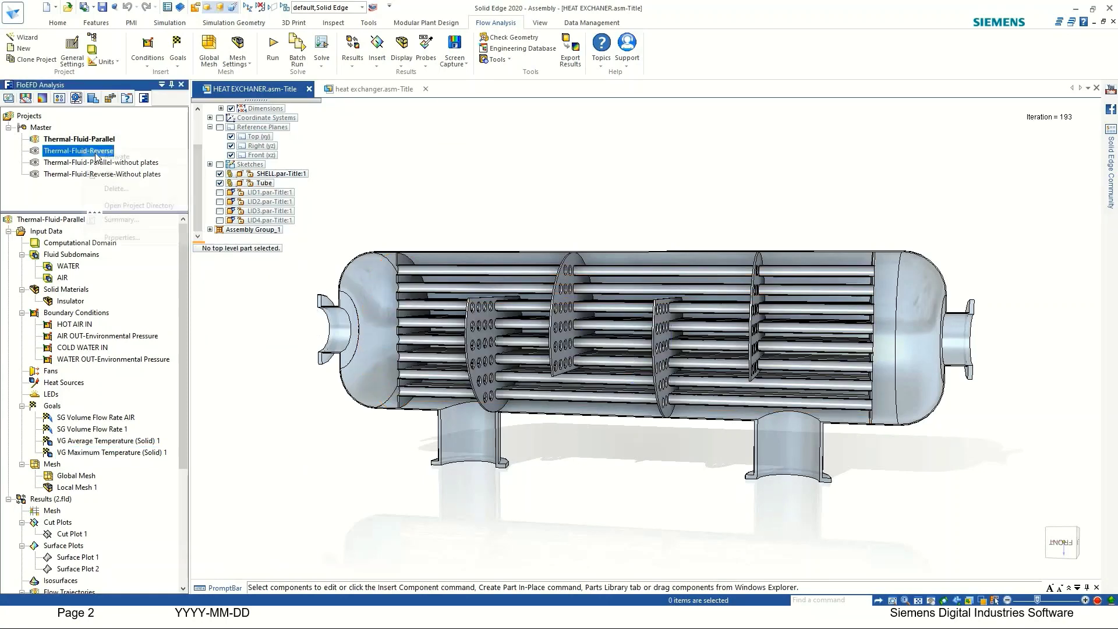
left_click(102, 156)
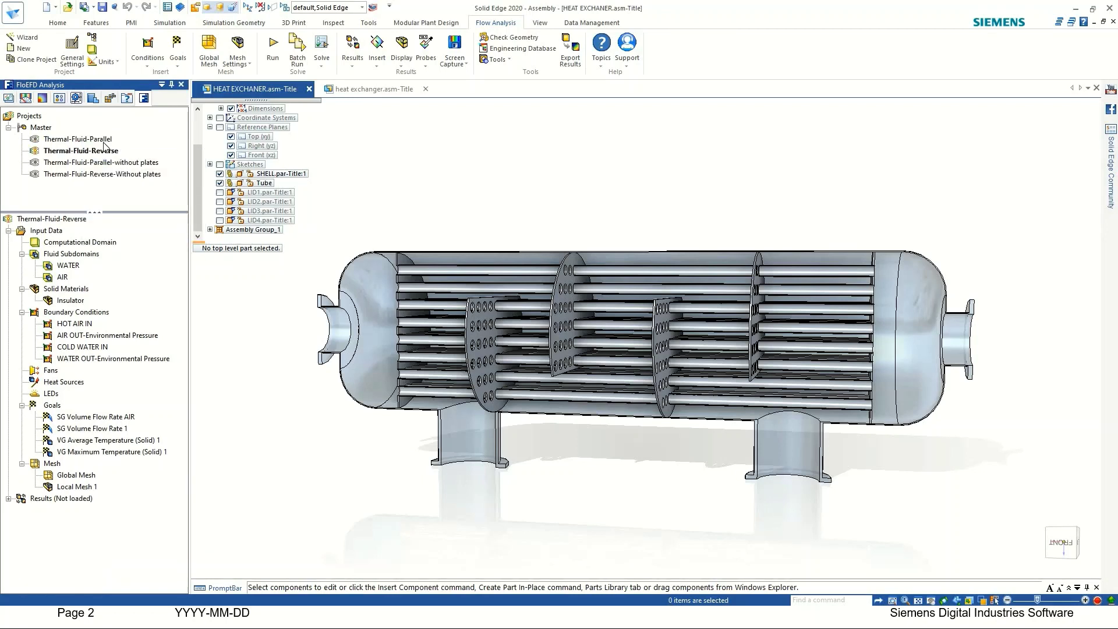
right_click(49, 501)
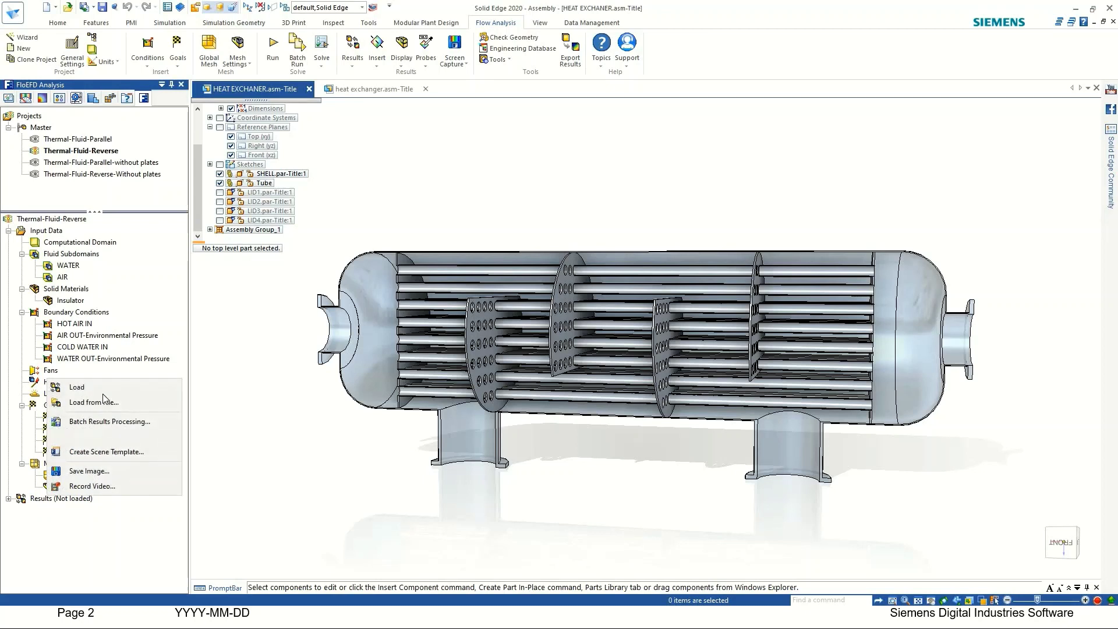
left_click(103, 394)
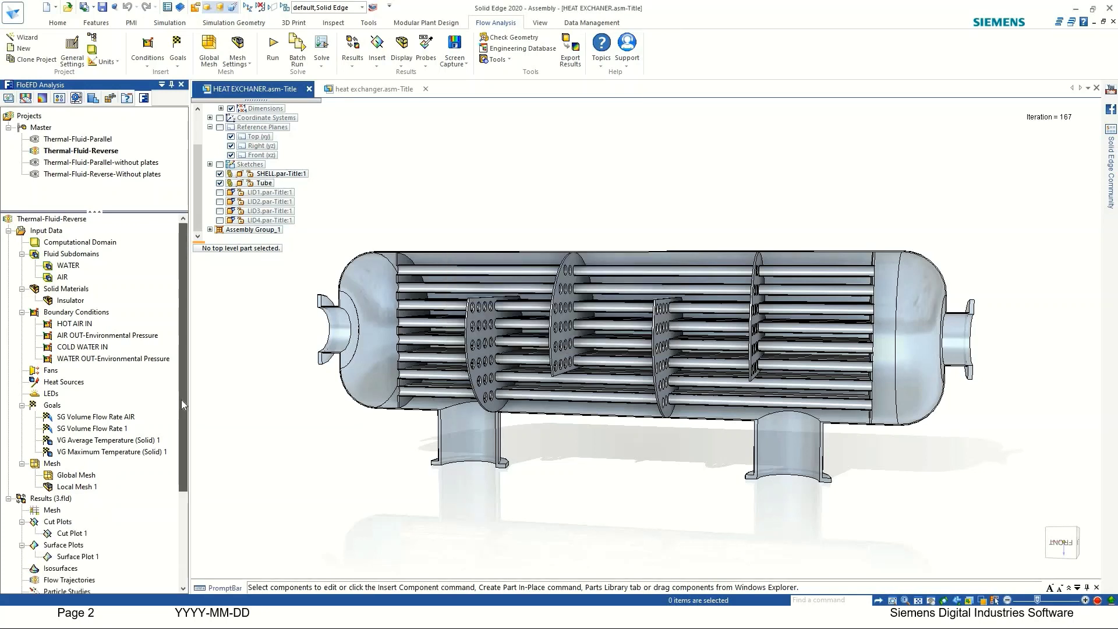
View a goal plot summary of the average and maximum solid temperature goals for the Thermal-Fluid-Reverse project, then close it
scroll(176, 515, "down", 4)
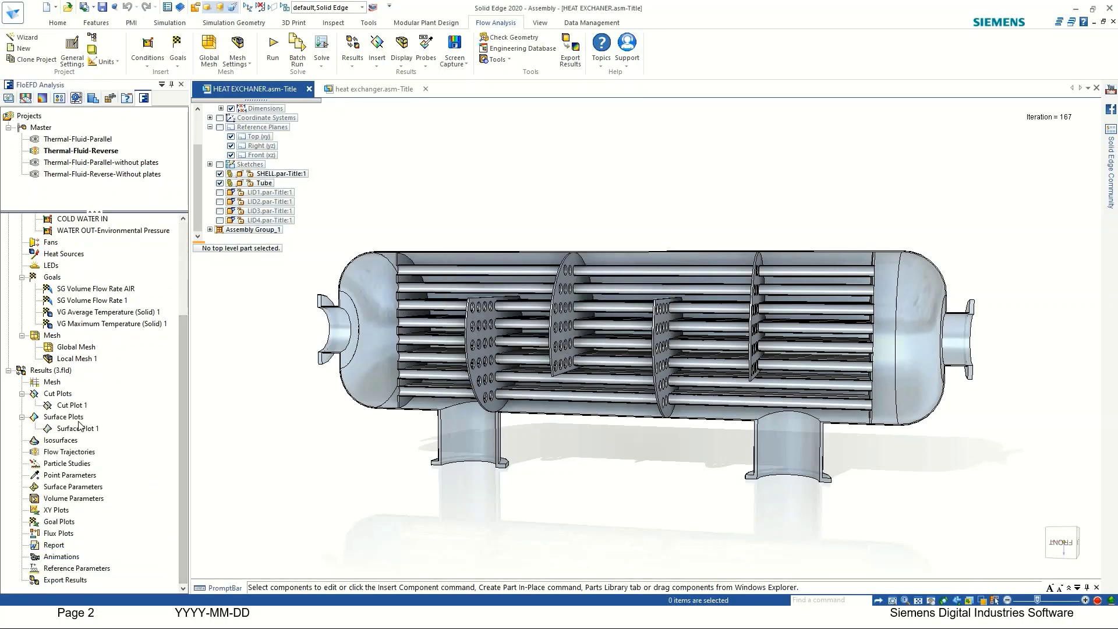
right_click(56, 521)
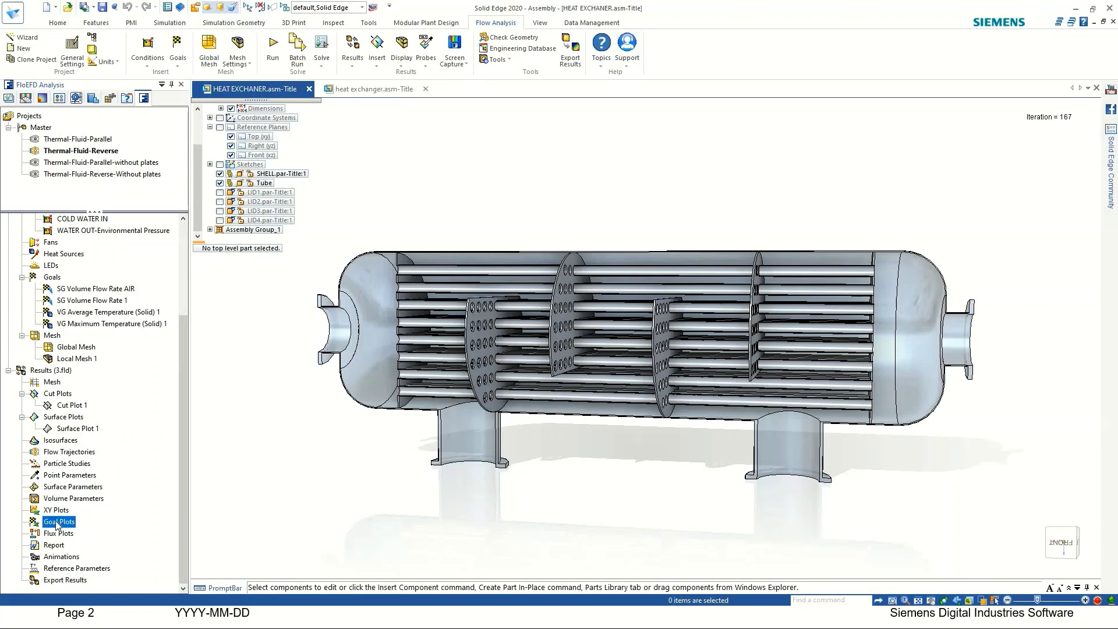
left_click(77, 527)
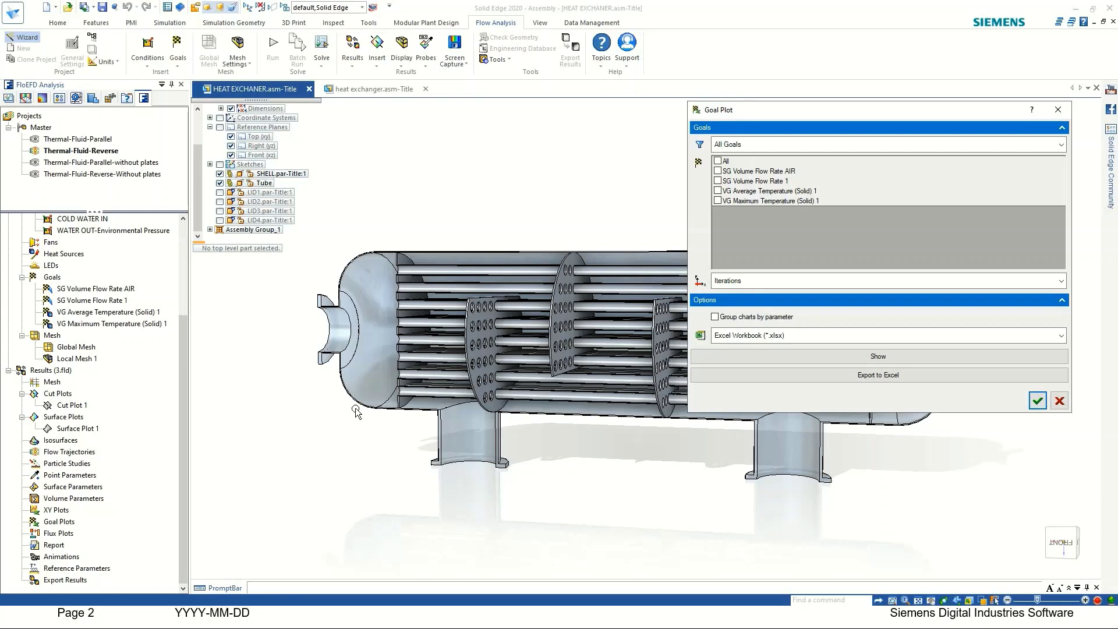
left_click(719, 201)
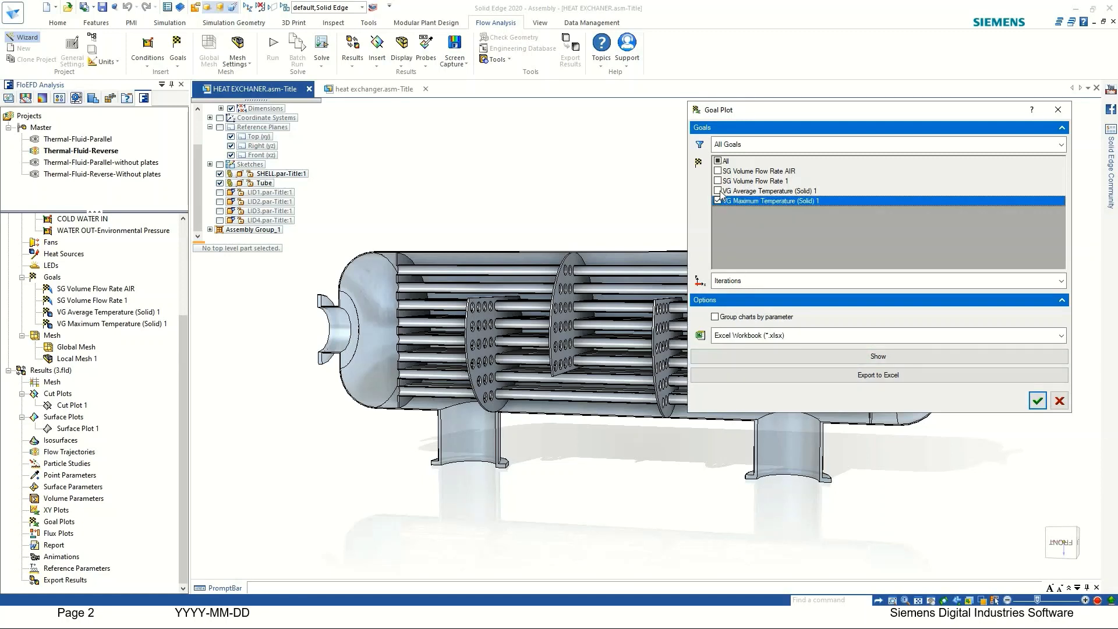
left_click(718, 191)
left_click(830, 352)
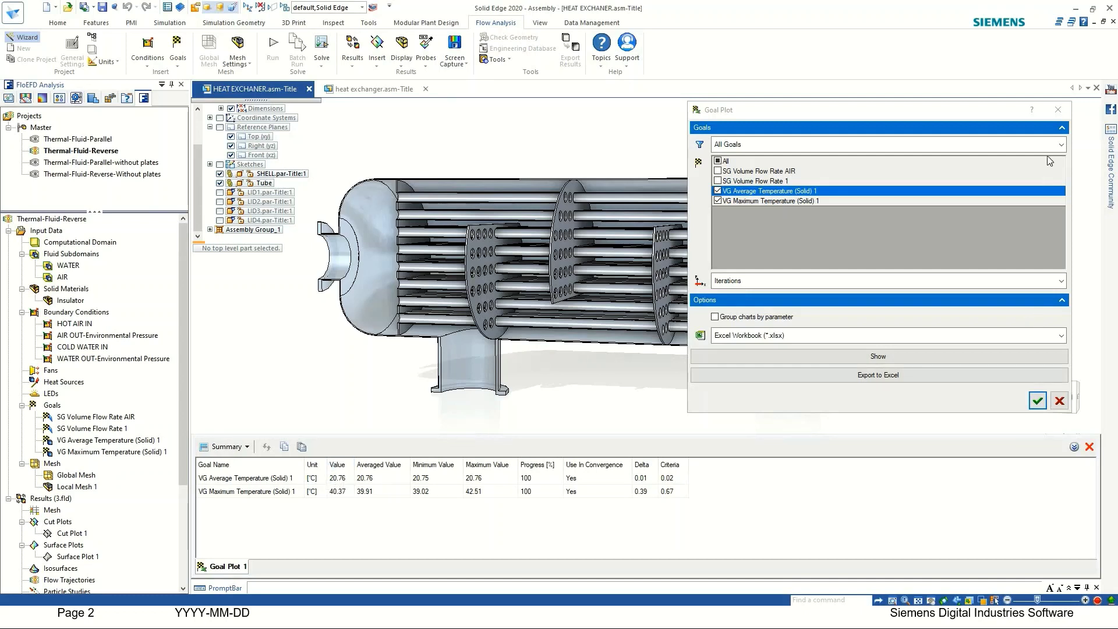
left_click(1055, 112)
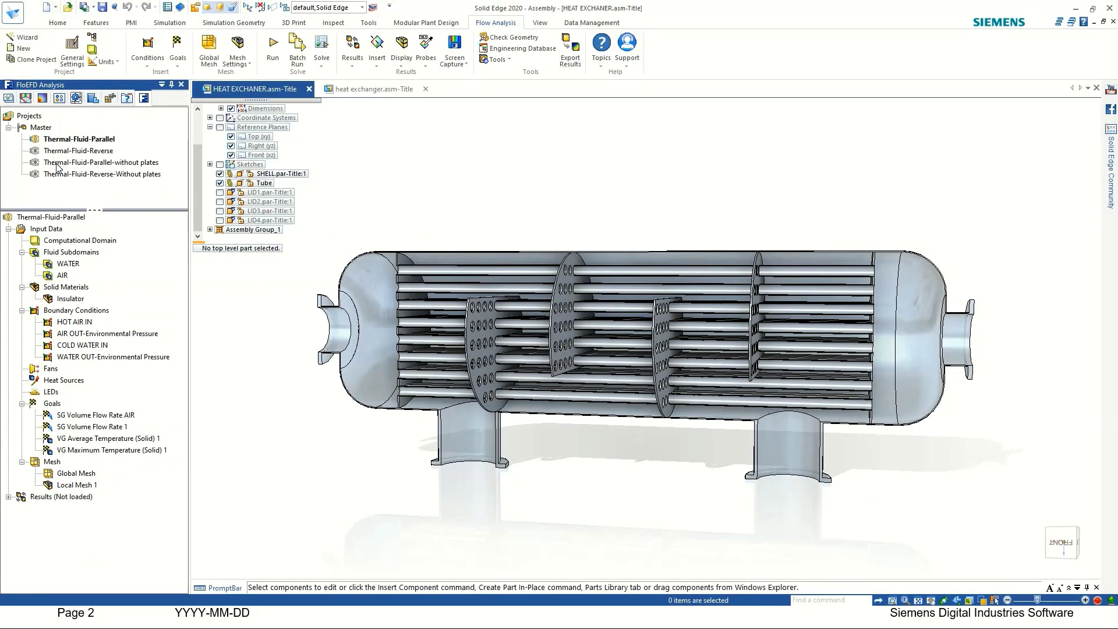
Activate the Thermal-Fluid-Parallel-without plates project and load its results
double_click(59, 164)
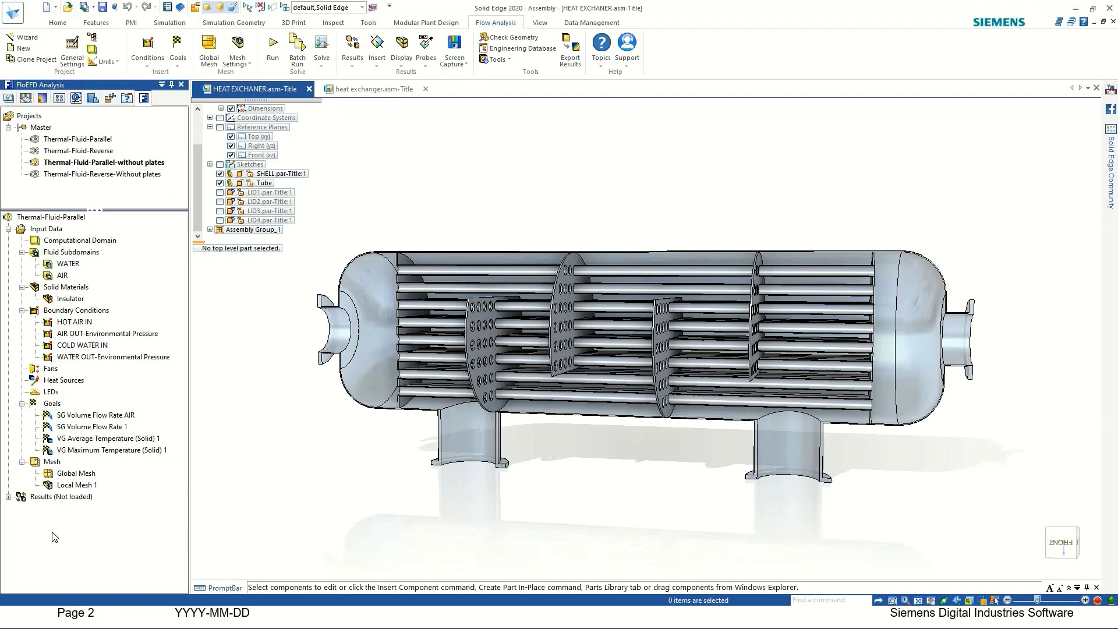
right_click(46, 493)
right_click(41, 497)
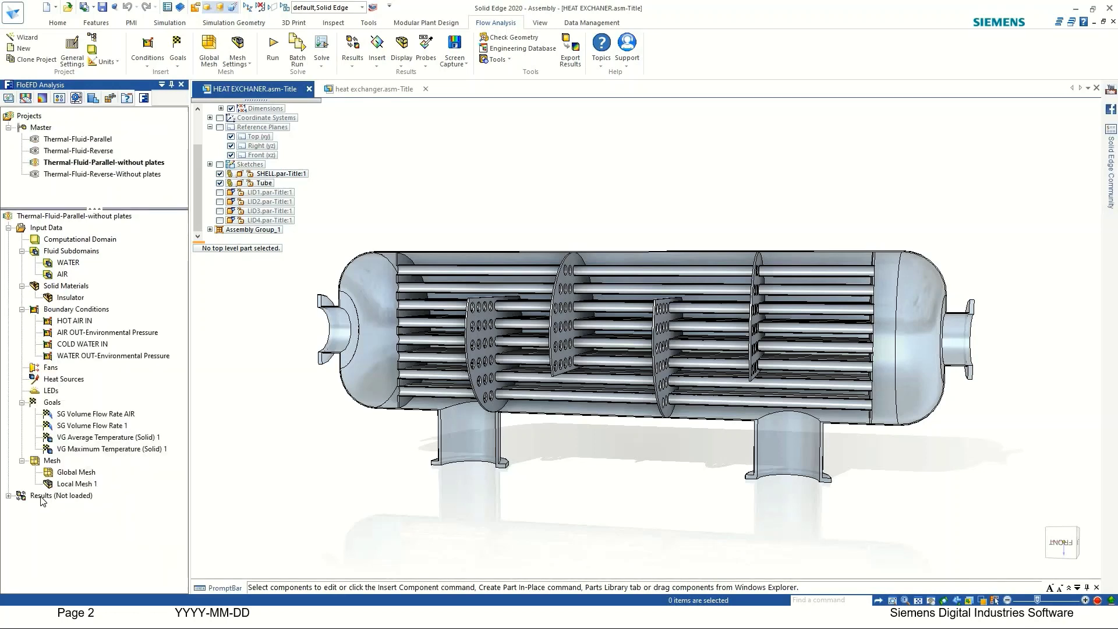
left_click(79, 390)
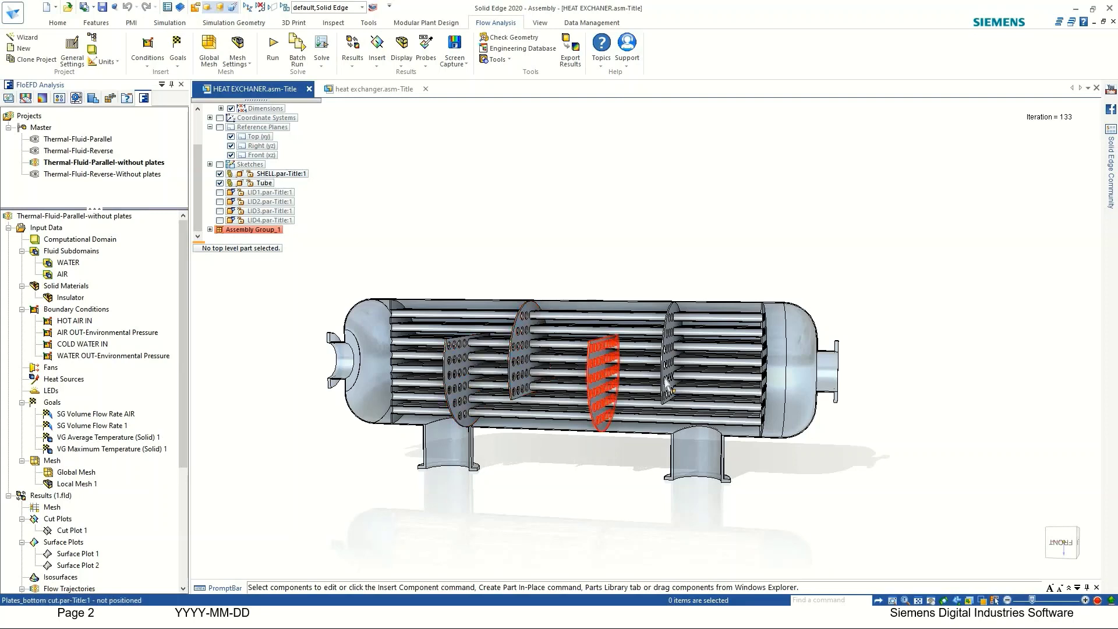
Check in Component Control which components the analysis excludes, and hide the baffle plates of Assembly Group_1
left_click(92, 38)
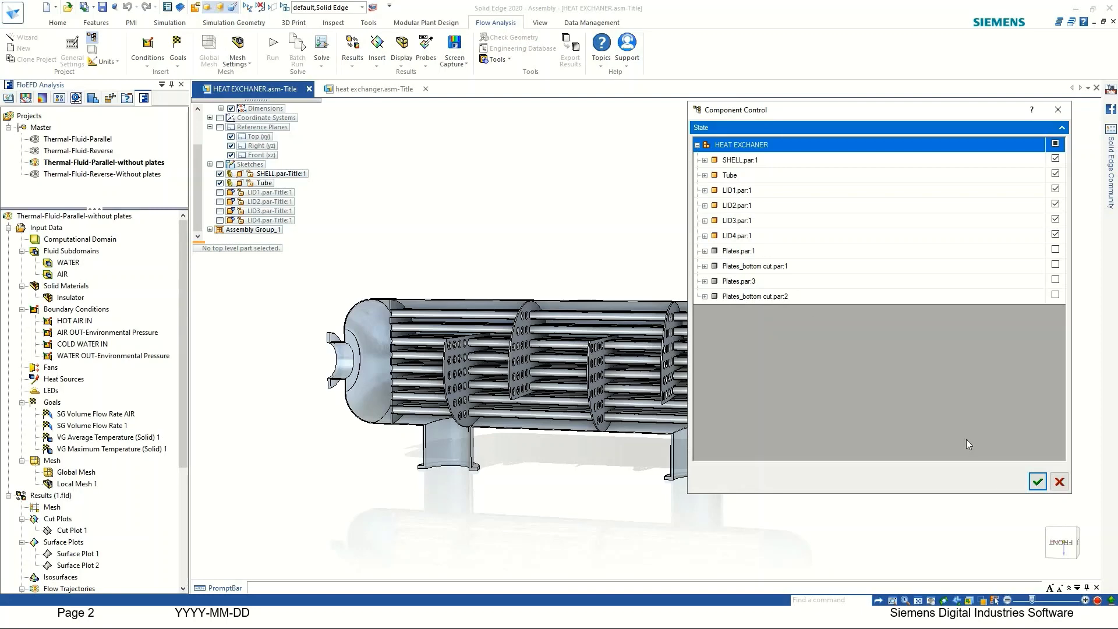
left_click(1064, 112)
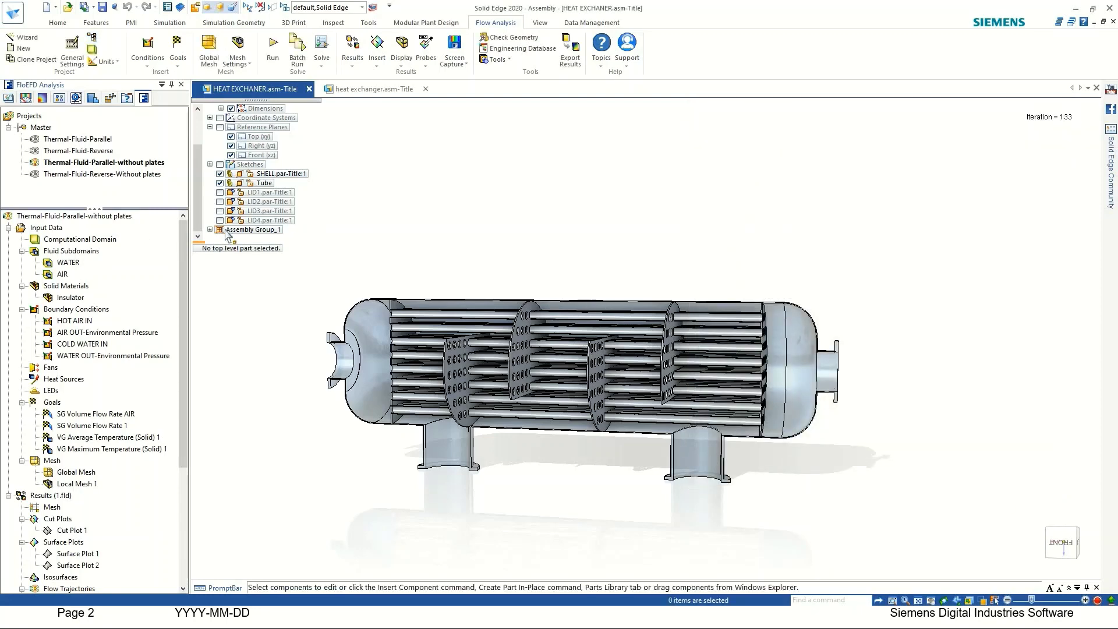
right_click(227, 233)
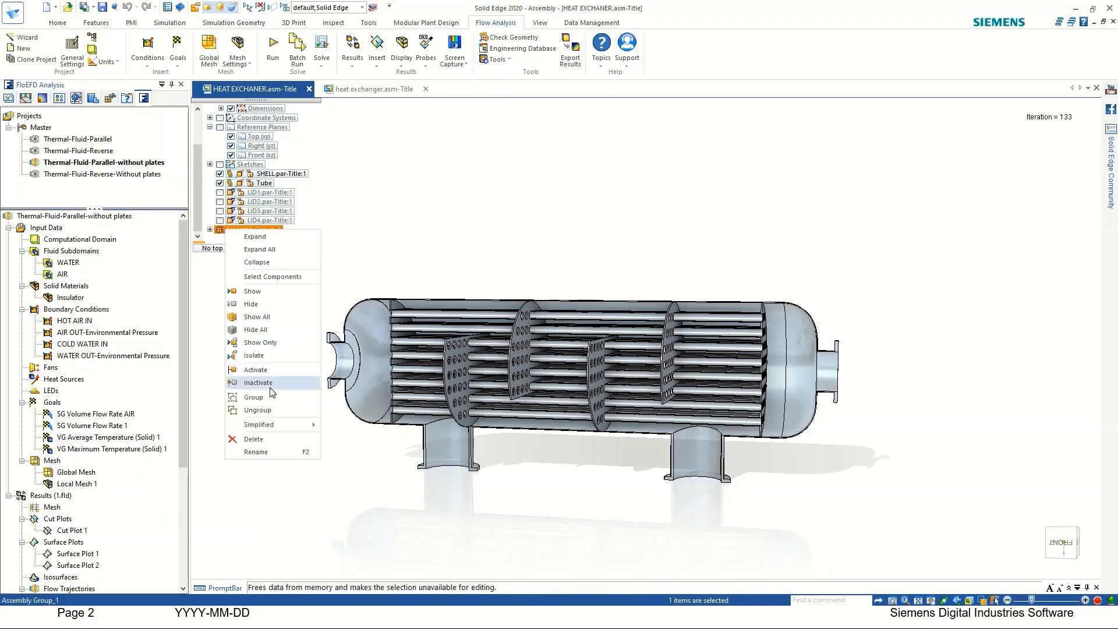
left_click(269, 298)
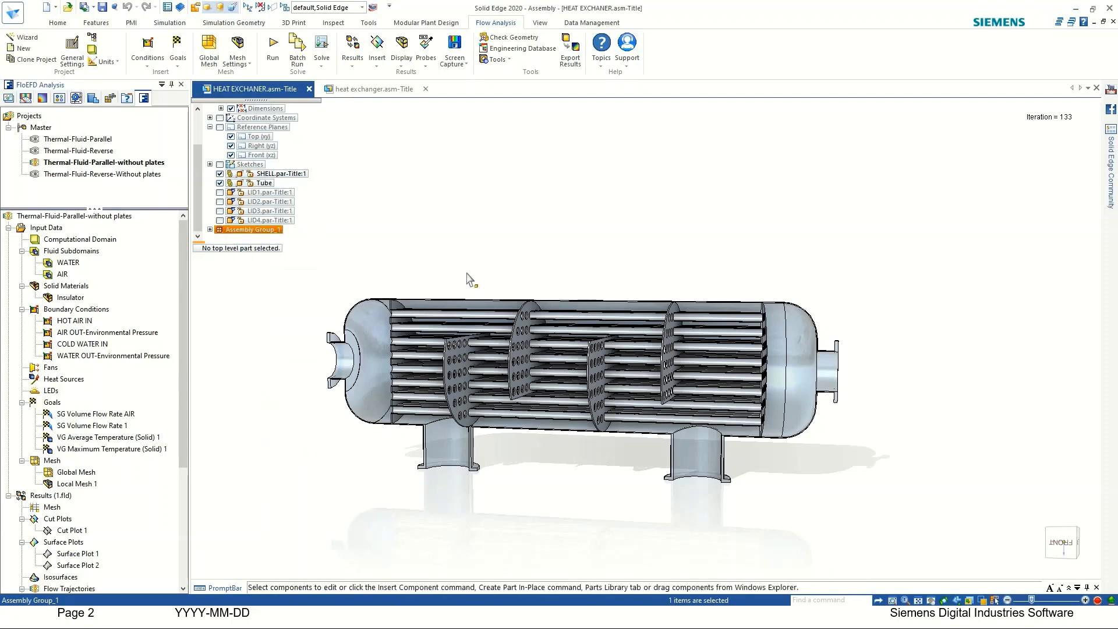
middle_click_drag(476, 253, 475, 261)
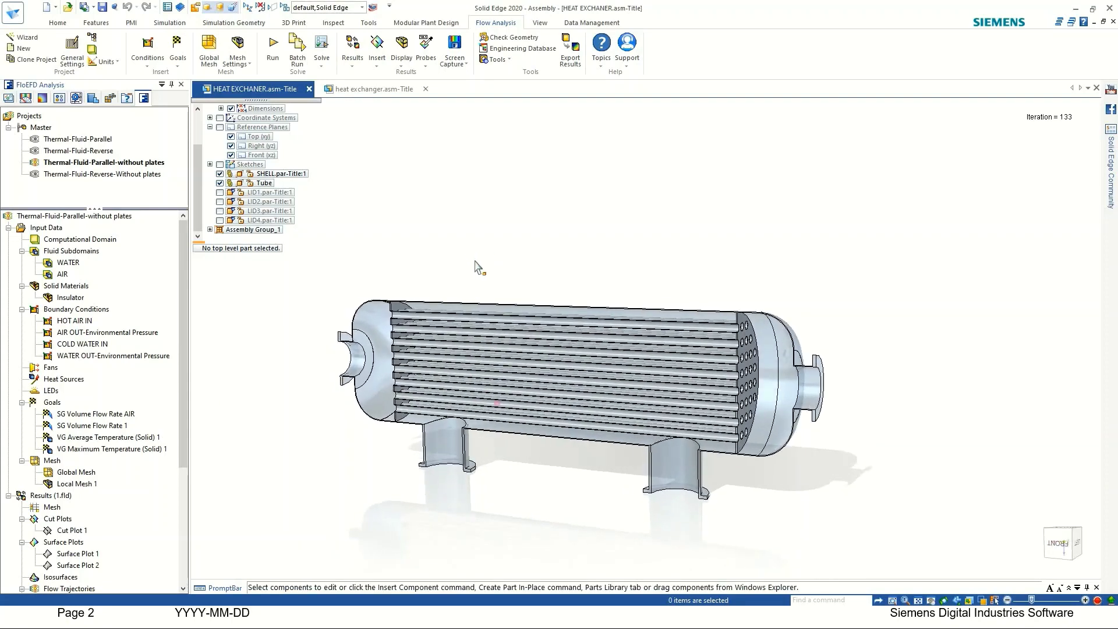
scroll(386, 445, "up", 2)
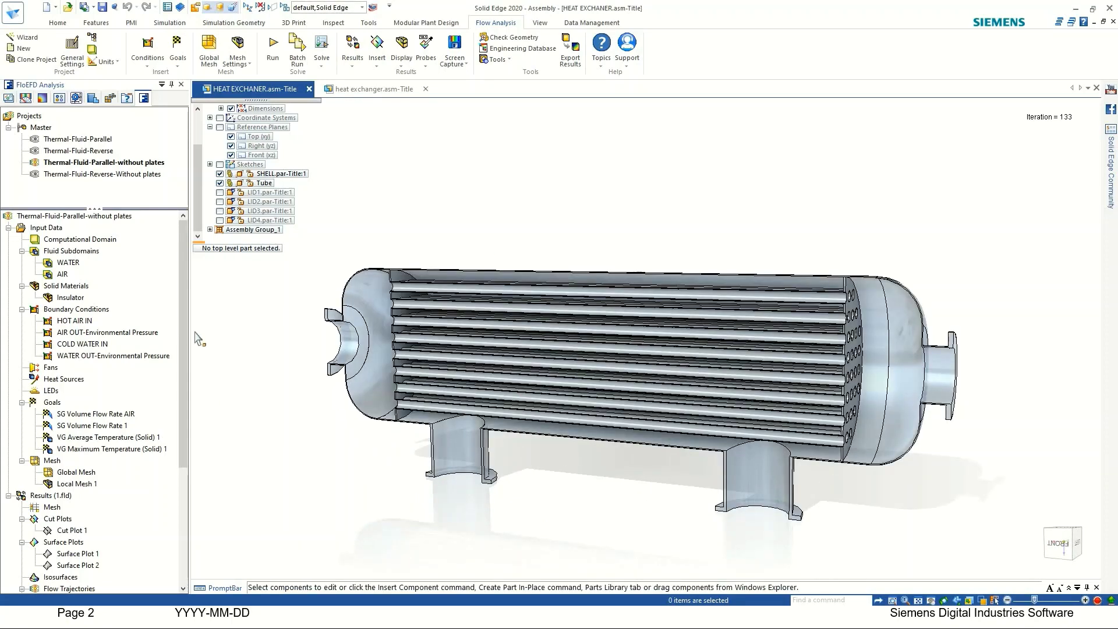
Add VG Maximum Temperature (Solid) 1 to Goal Plot 1 of the project without plates and show the goal summary
left_click_drag(183, 361, 199, 481)
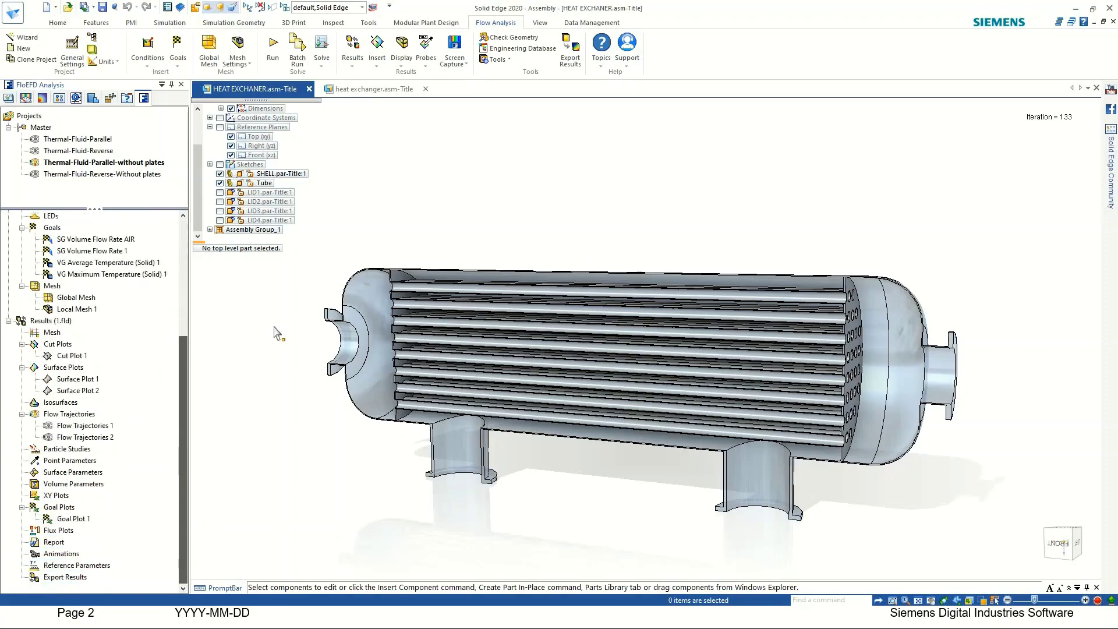
right_click(71, 520)
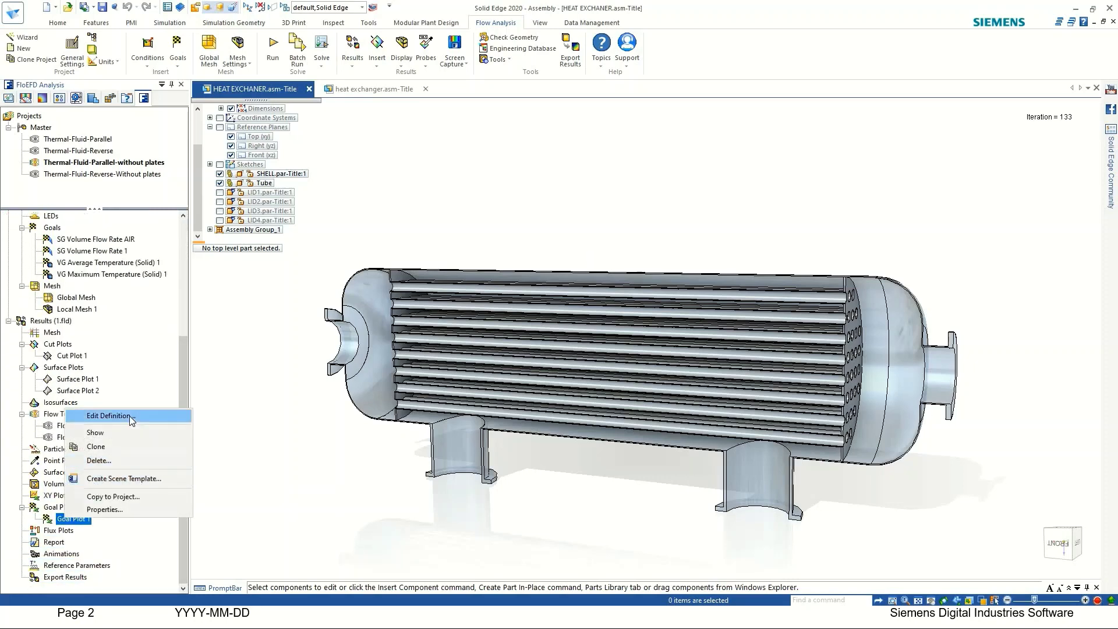
left_click(129, 416)
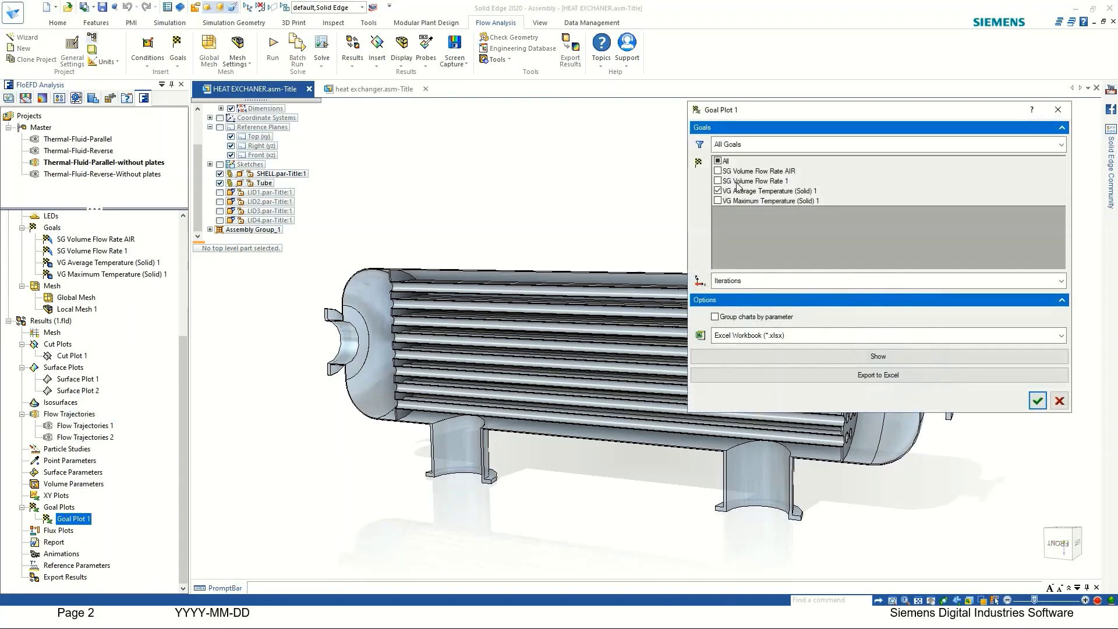
left_click(719, 200)
left_click(868, 358)
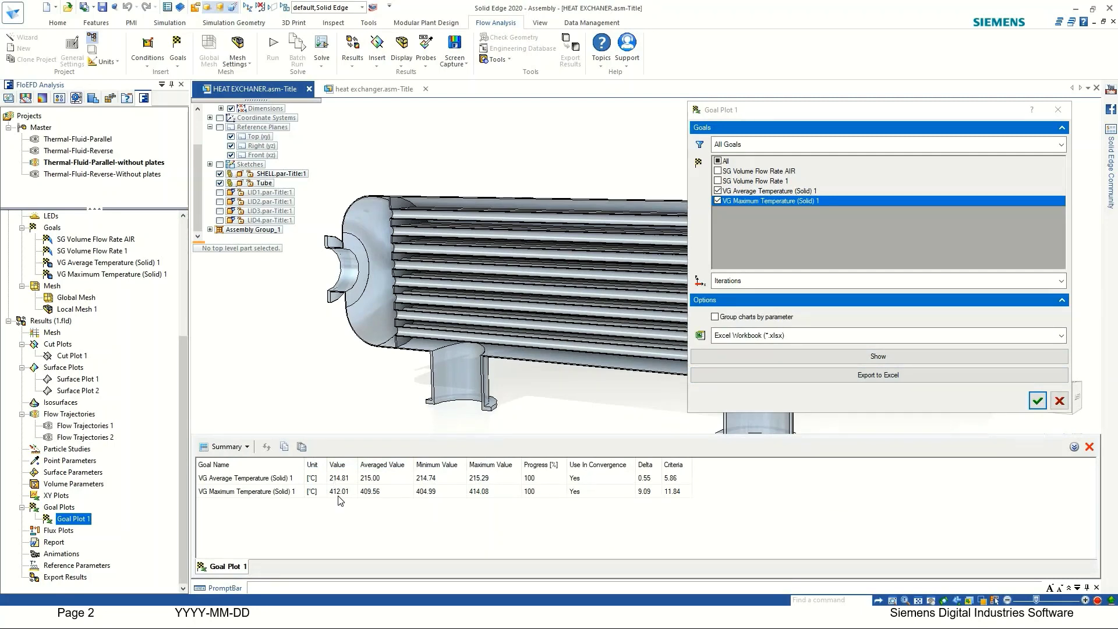
Close the goal plot, activate the Thermal-Fluid-Reverse-Without plates project and load its results
key("Escape")
left_click(73, 175)
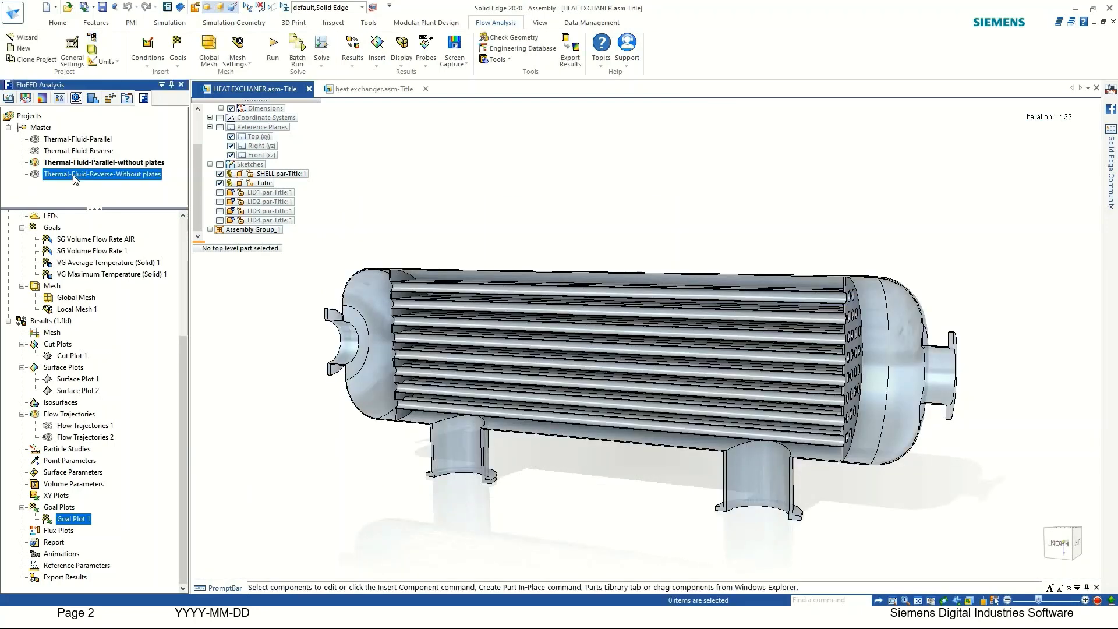
double_click(74, 175)
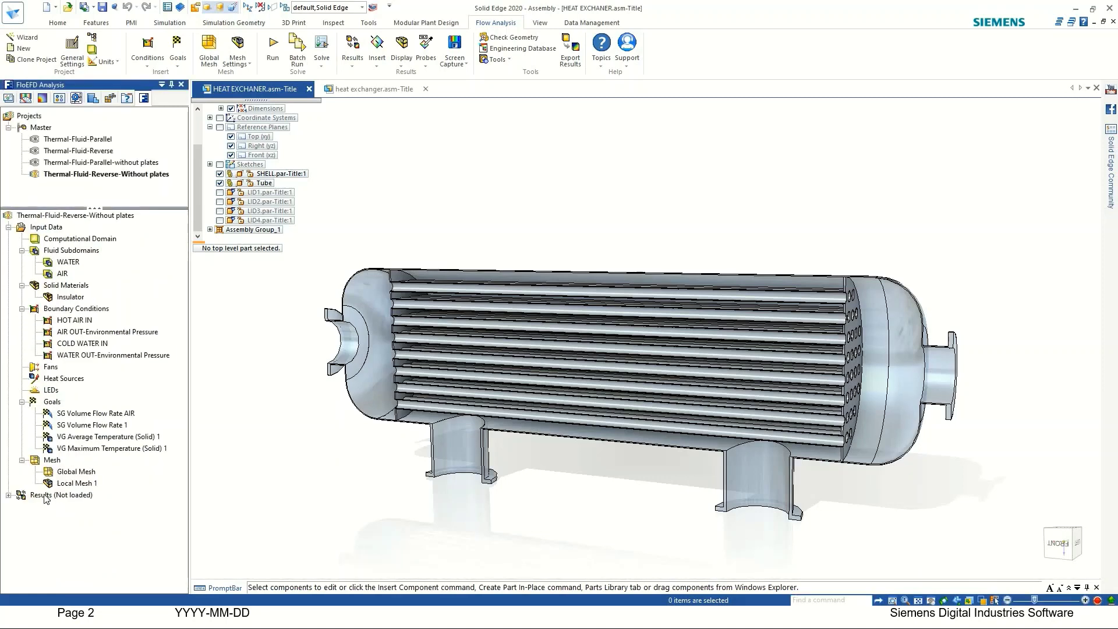
right_click(44, 497)
left_click(75, 380)
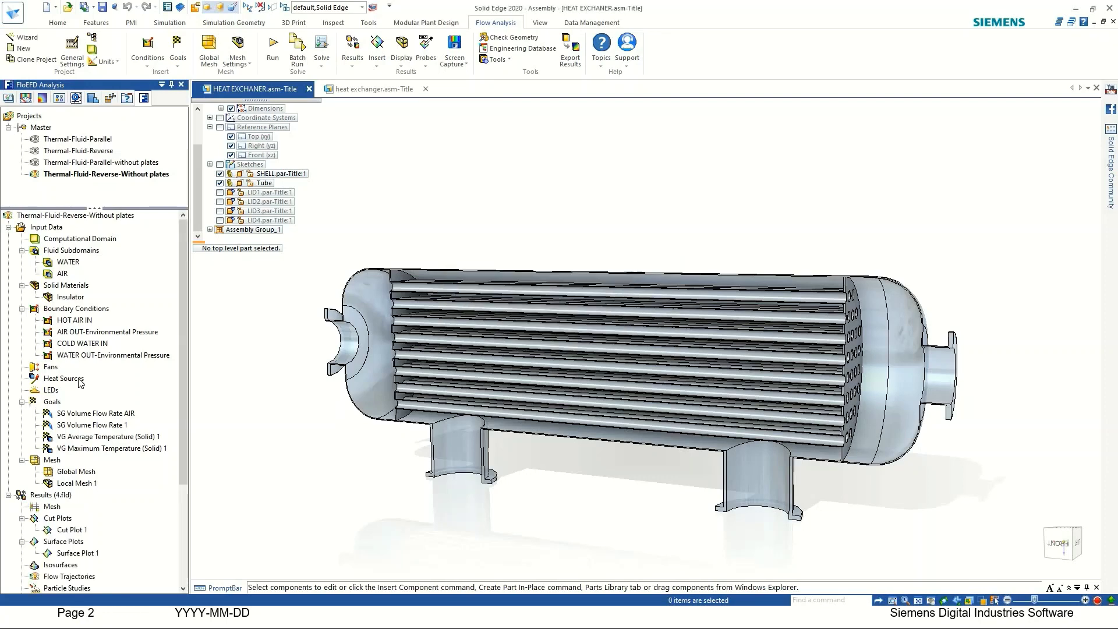
Show the Goal Plot 1 summary of average and maximum solid temperature for the Thermal-Fluid-Reverse-Without plates project
scroll(137, 530, "down", 3)
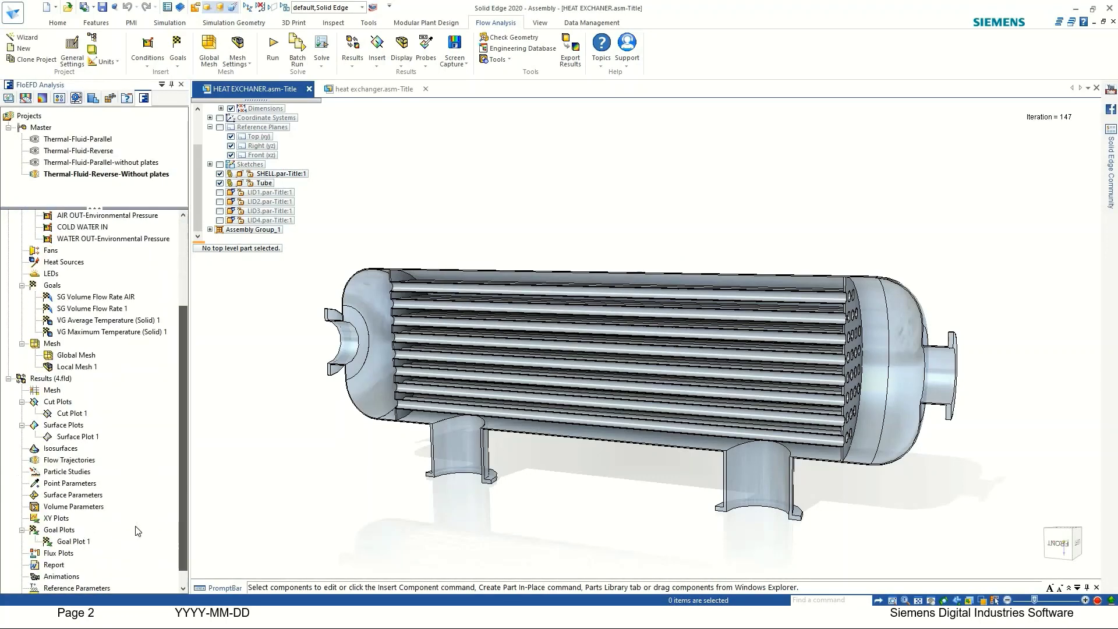
scroll(138, 531, "down", 1)
right_click(78, 518)
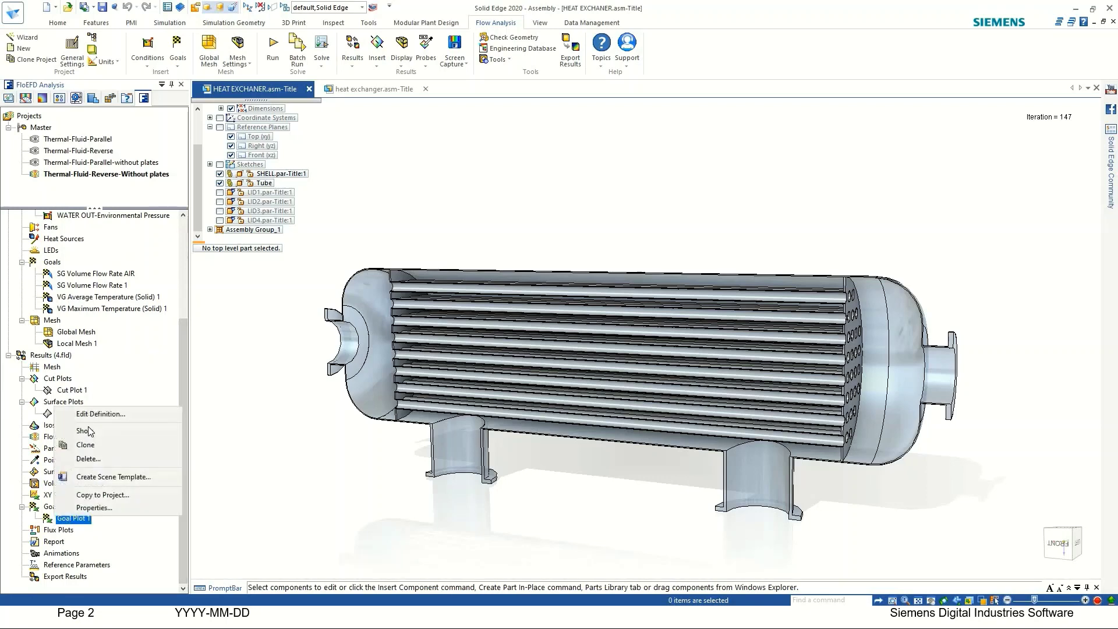
left_click(84, 431)
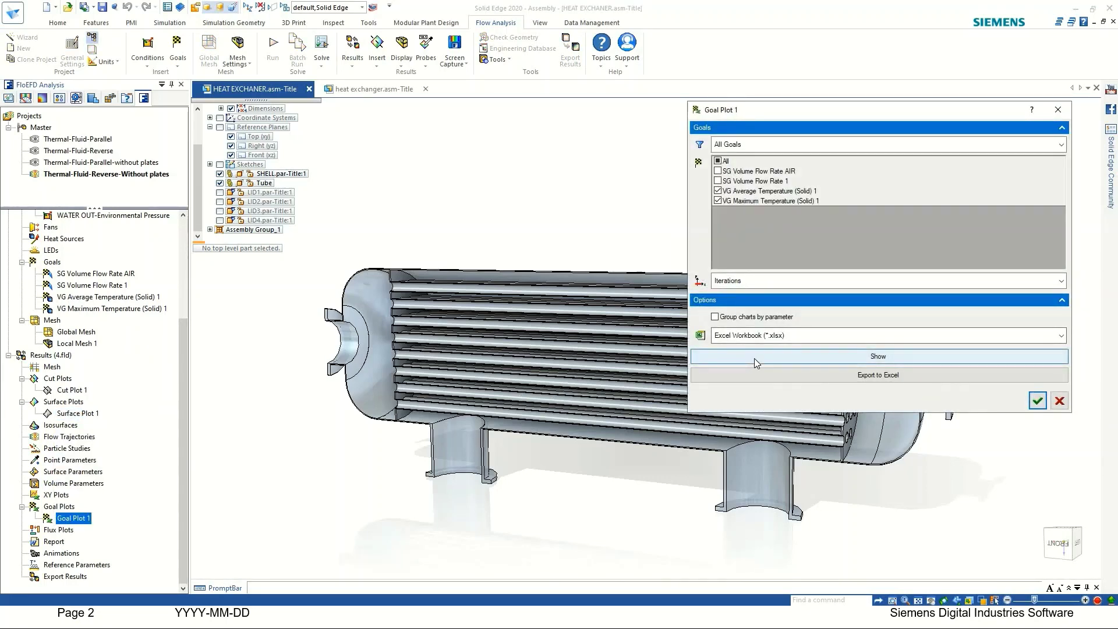
left_click(754, 357)
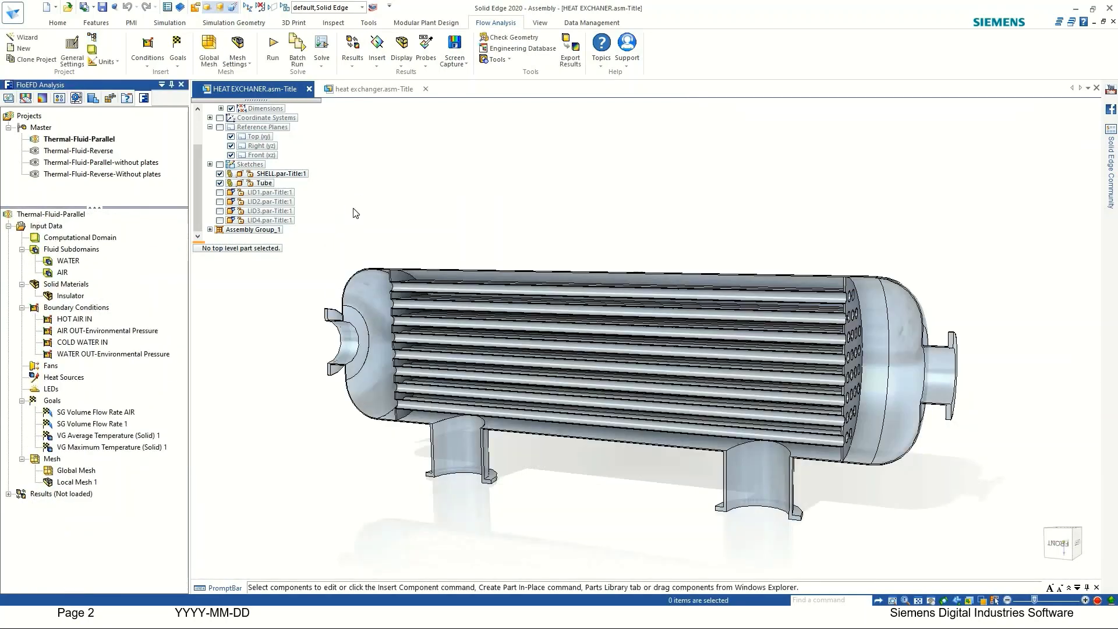
With the Thermal-Fluid-Parallel project active, show all hidden components of the heat exchanger assembly, including the lids and baffle plates
right_click(356, 210)
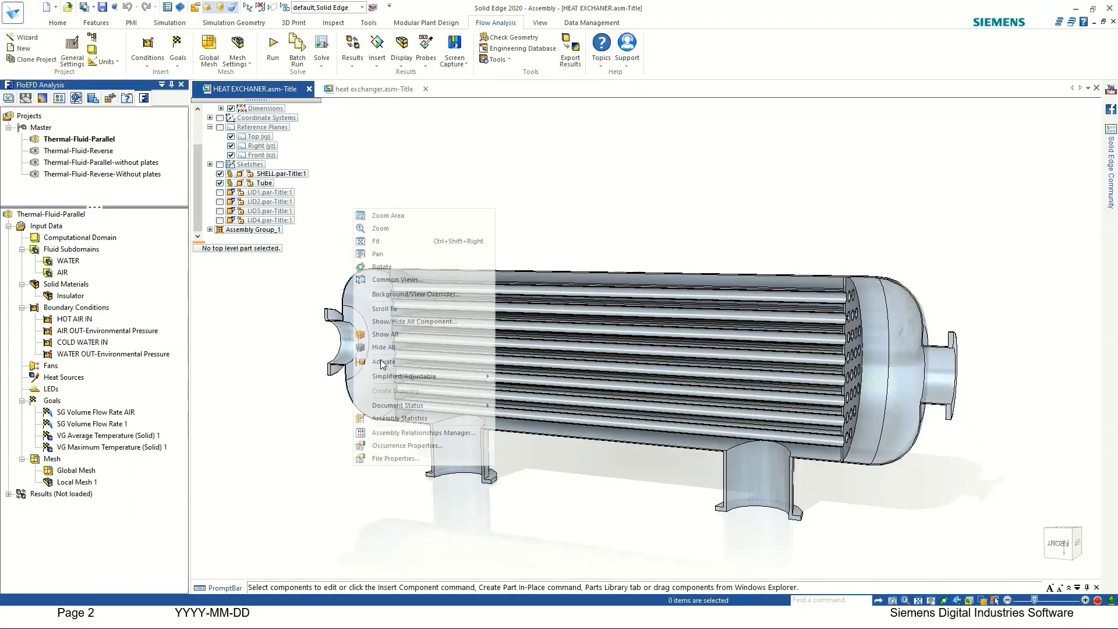
left_click(384, 335)
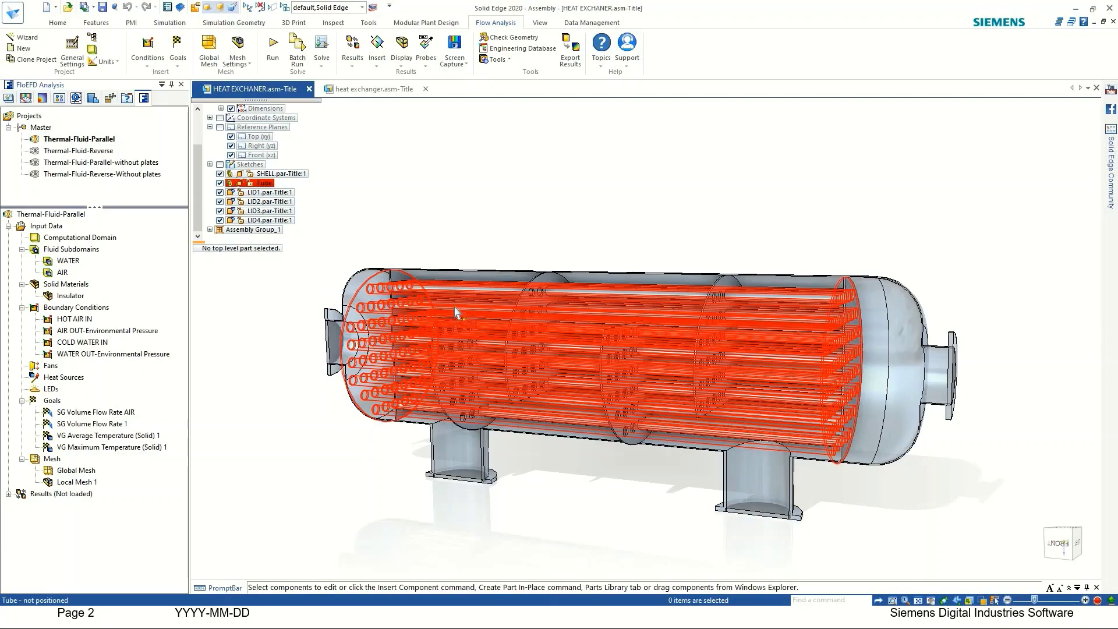
middle_click_drag(434, 240, 671, 342)
scroll(672, 343, "up", 3)
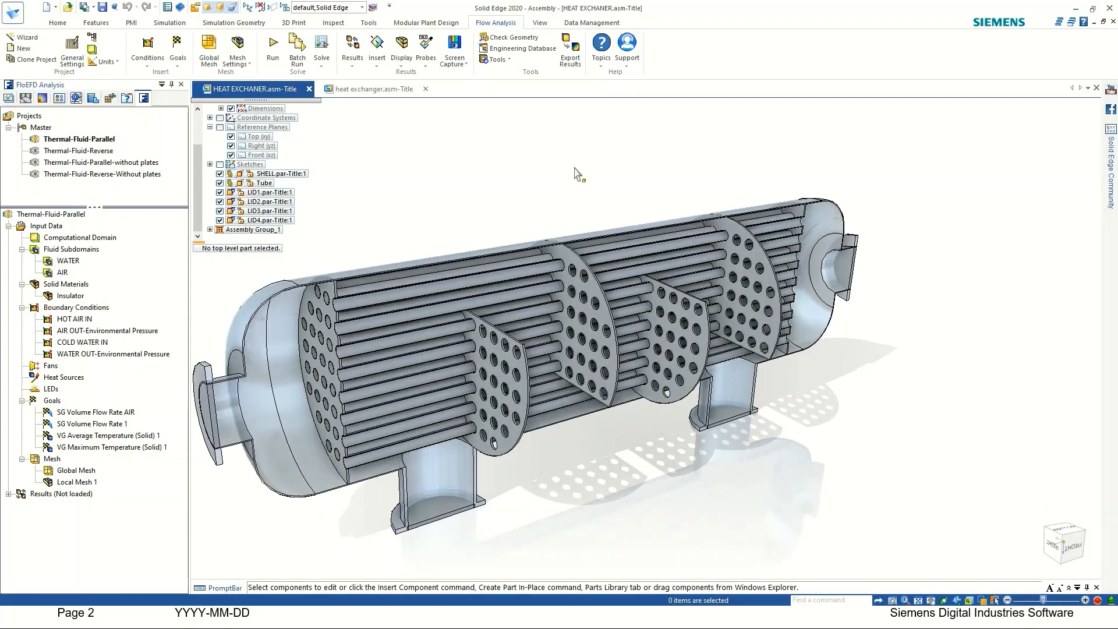